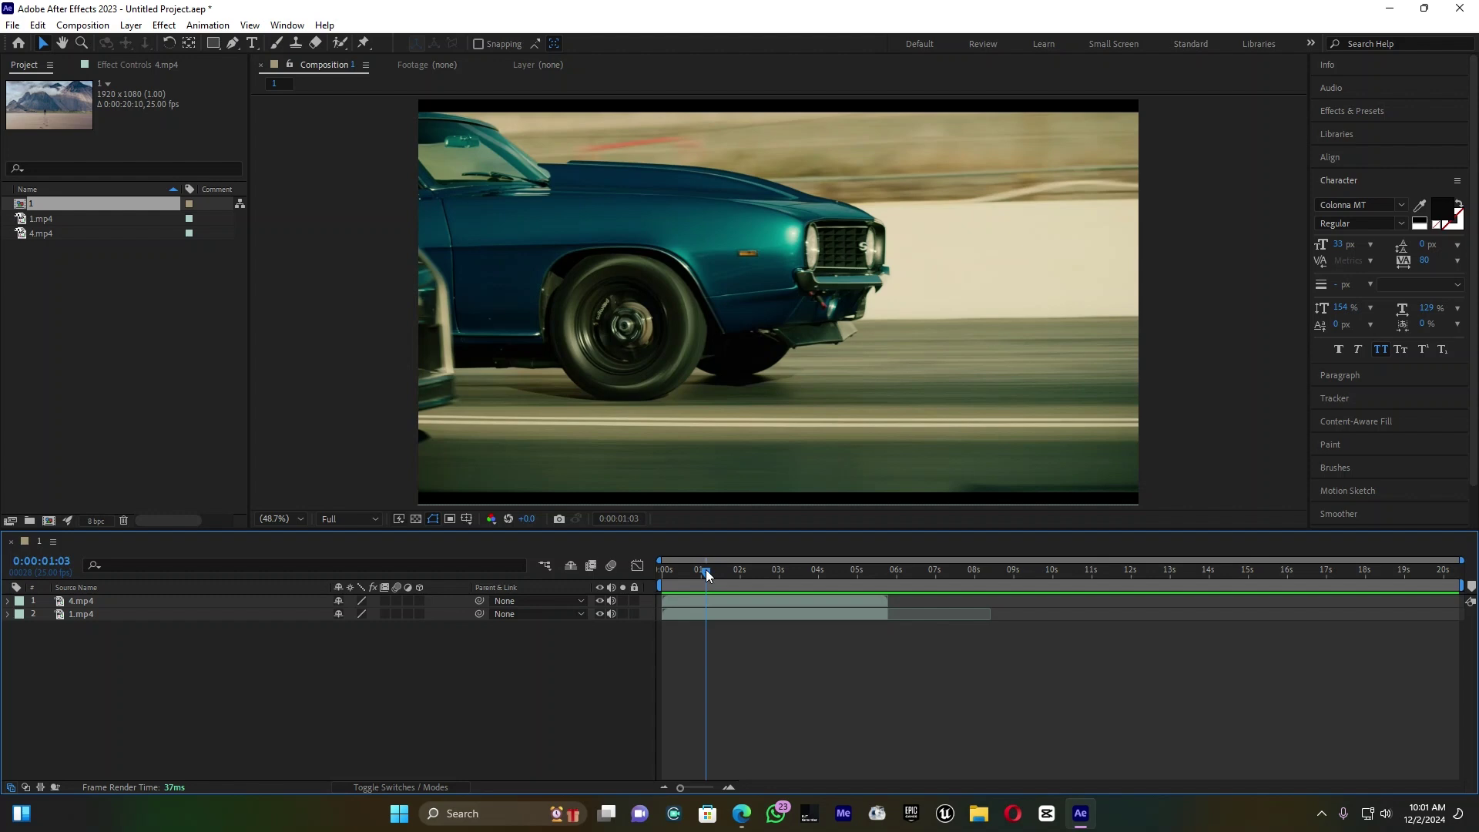
Step: Play back the 4.mp4 clip and, with that layer temporarily hidden, the 1.mp4 clip beneath it
{"action": "key", "text": "space"}
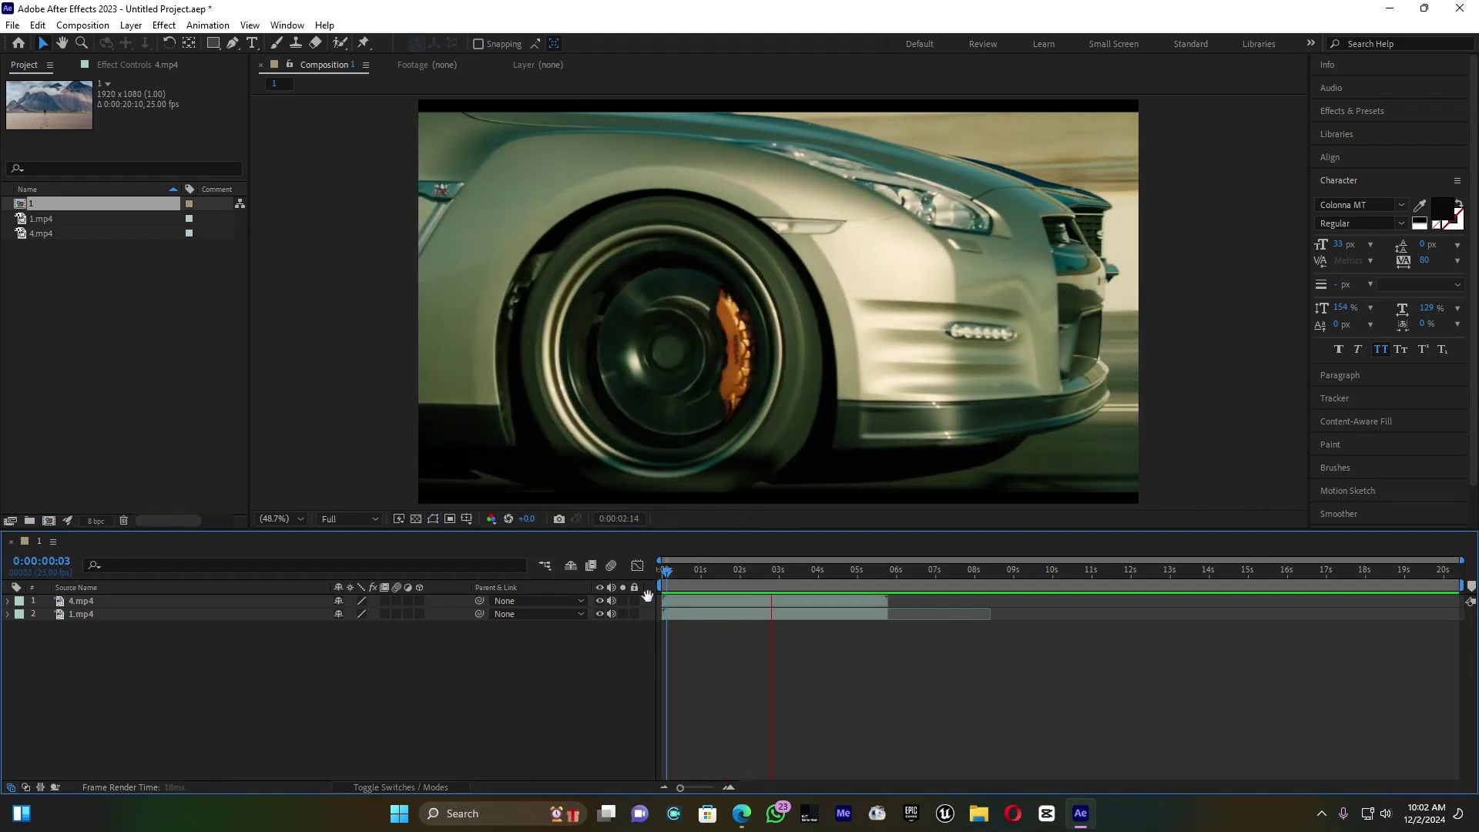
{"action": "left_click", "coordinate": [599, 601]}
{"action": "left_click_drag", "start_coordinate": [701, 577], "coordinate": [669, 585]}
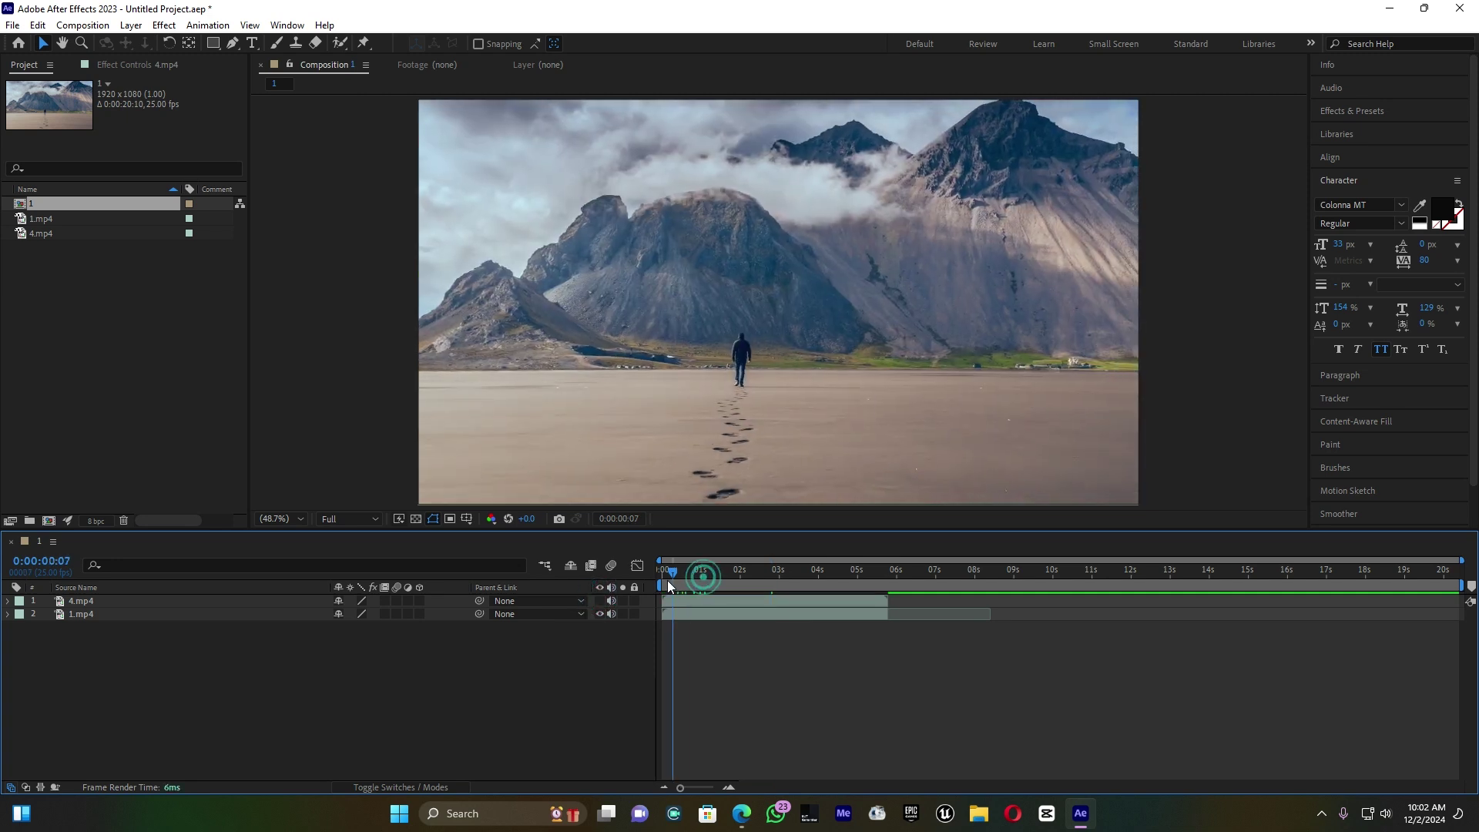
{"action": "key", "text": "space"}
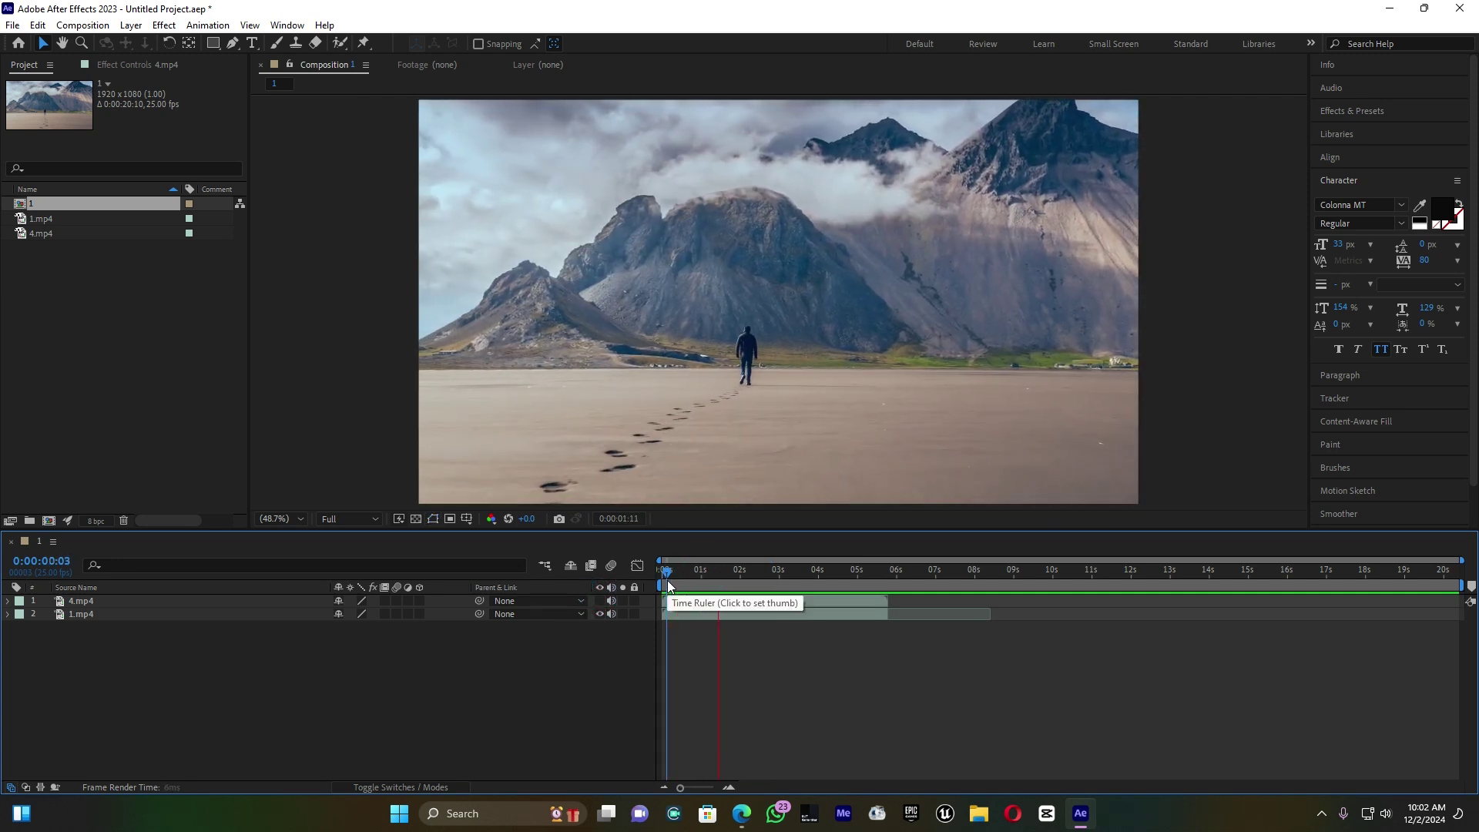
{"action": "key", "text": "space"}
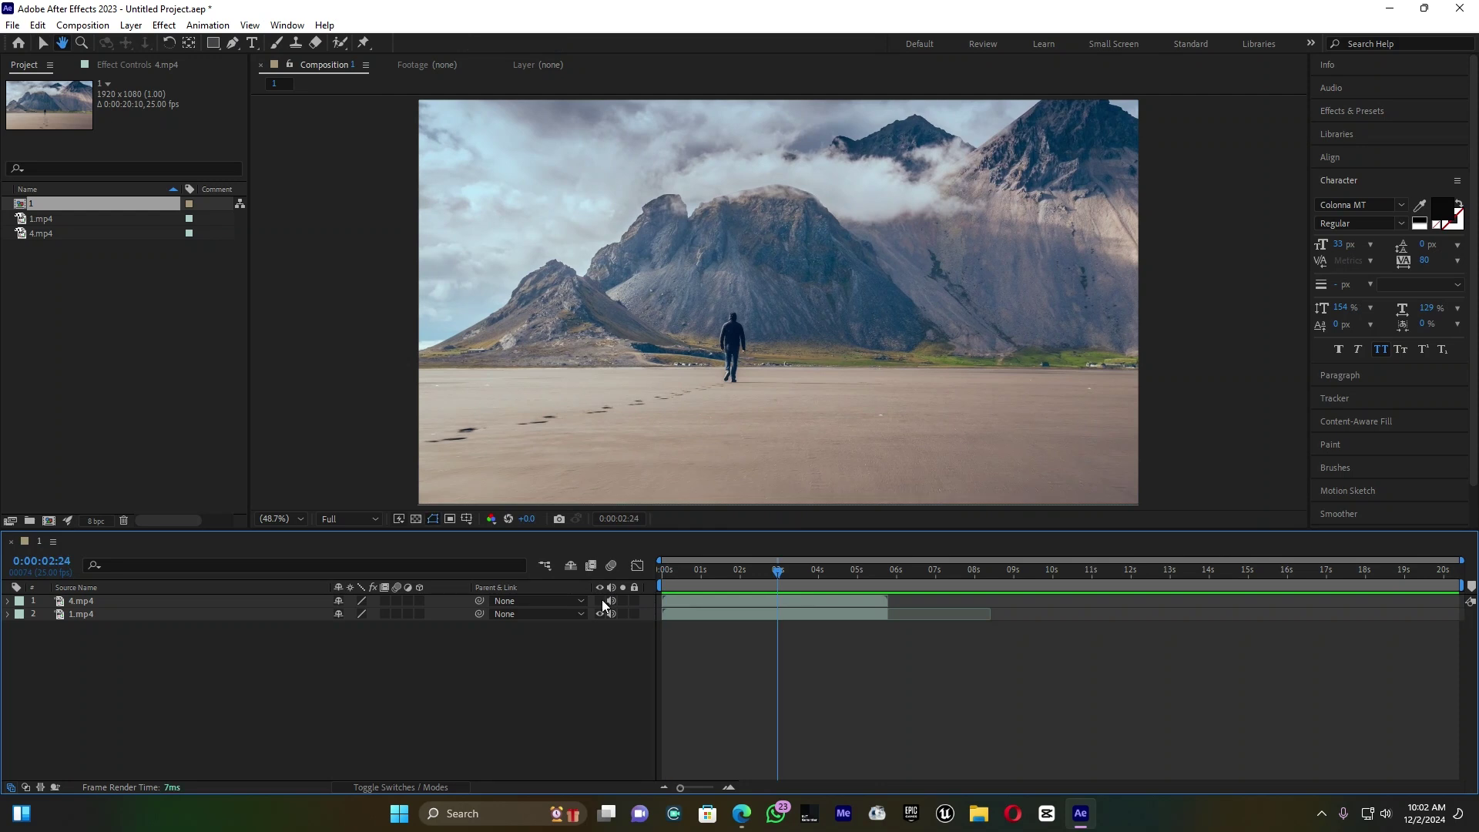
{"action": "left_click", "coordinate": [600, 601]}
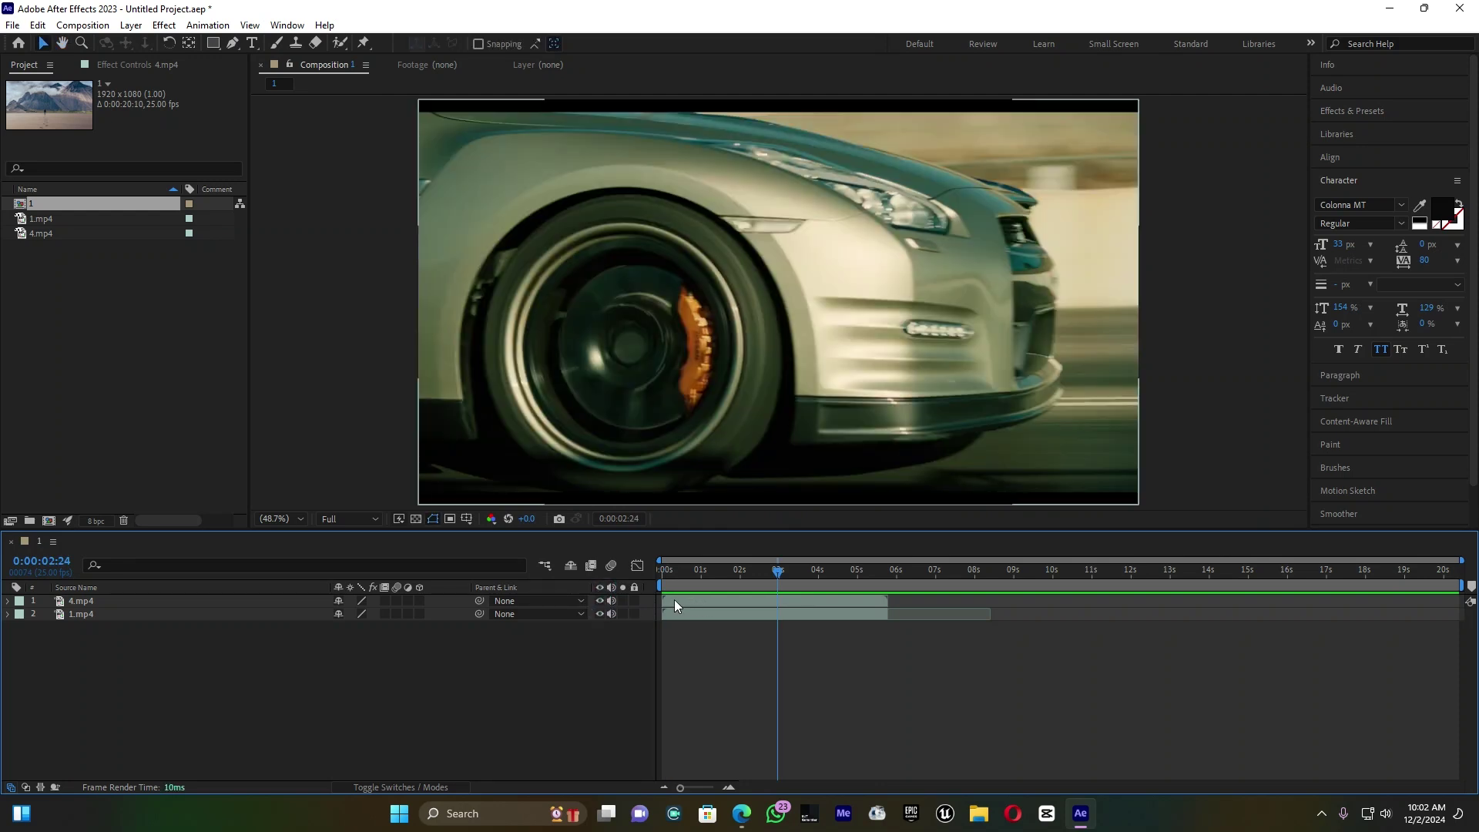
{"action": "left_click", "coordinate": [661, 573]}
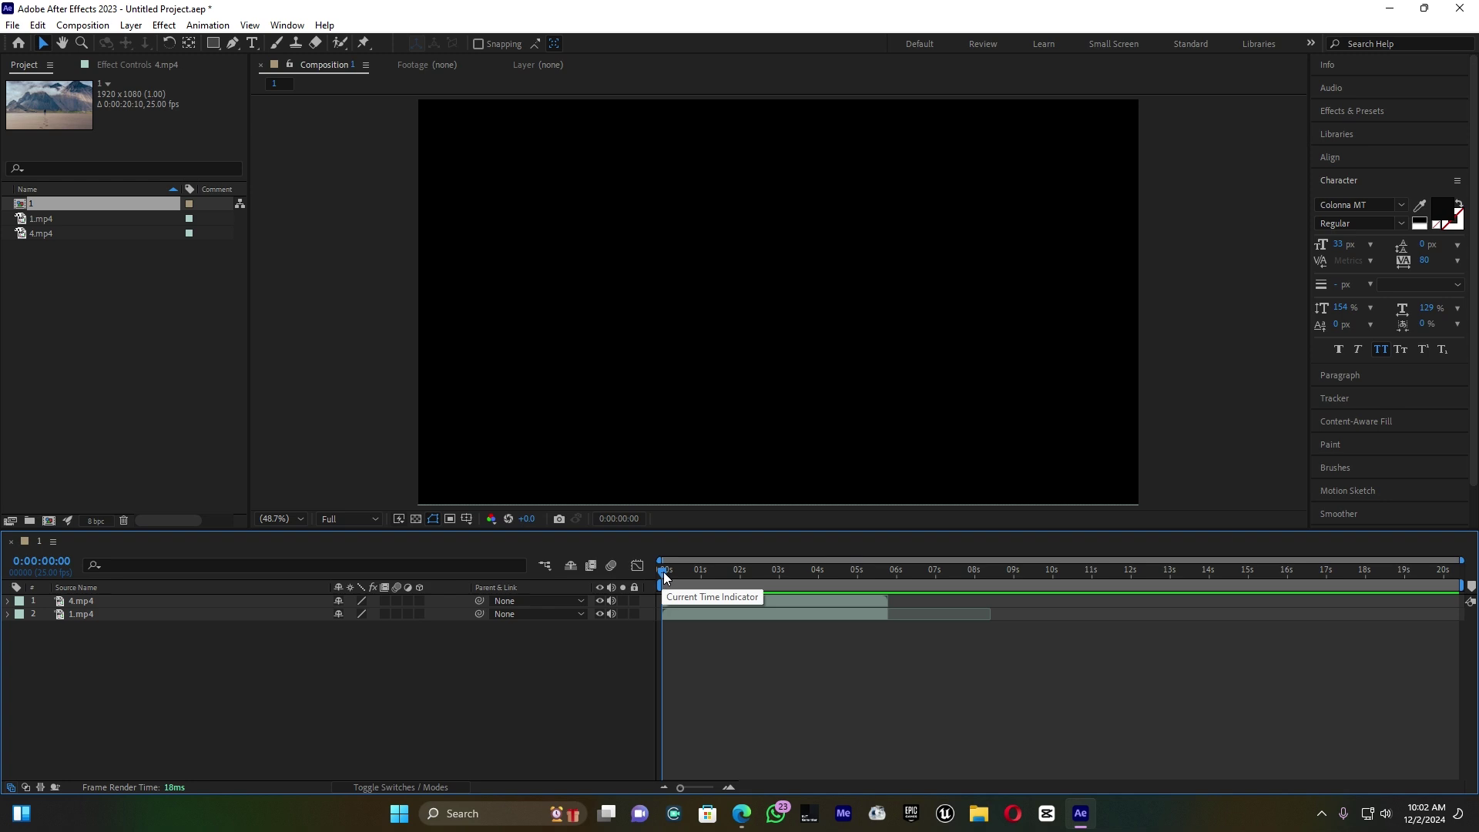
Step: Shift the 4.mp4 layer along the timeline so it starts at 0:00:05:20, exactly where 1.mp4 ends
{"action": "left_click_drag", "start_coordinate": [742, 601], "coordinate": [969, 594]}
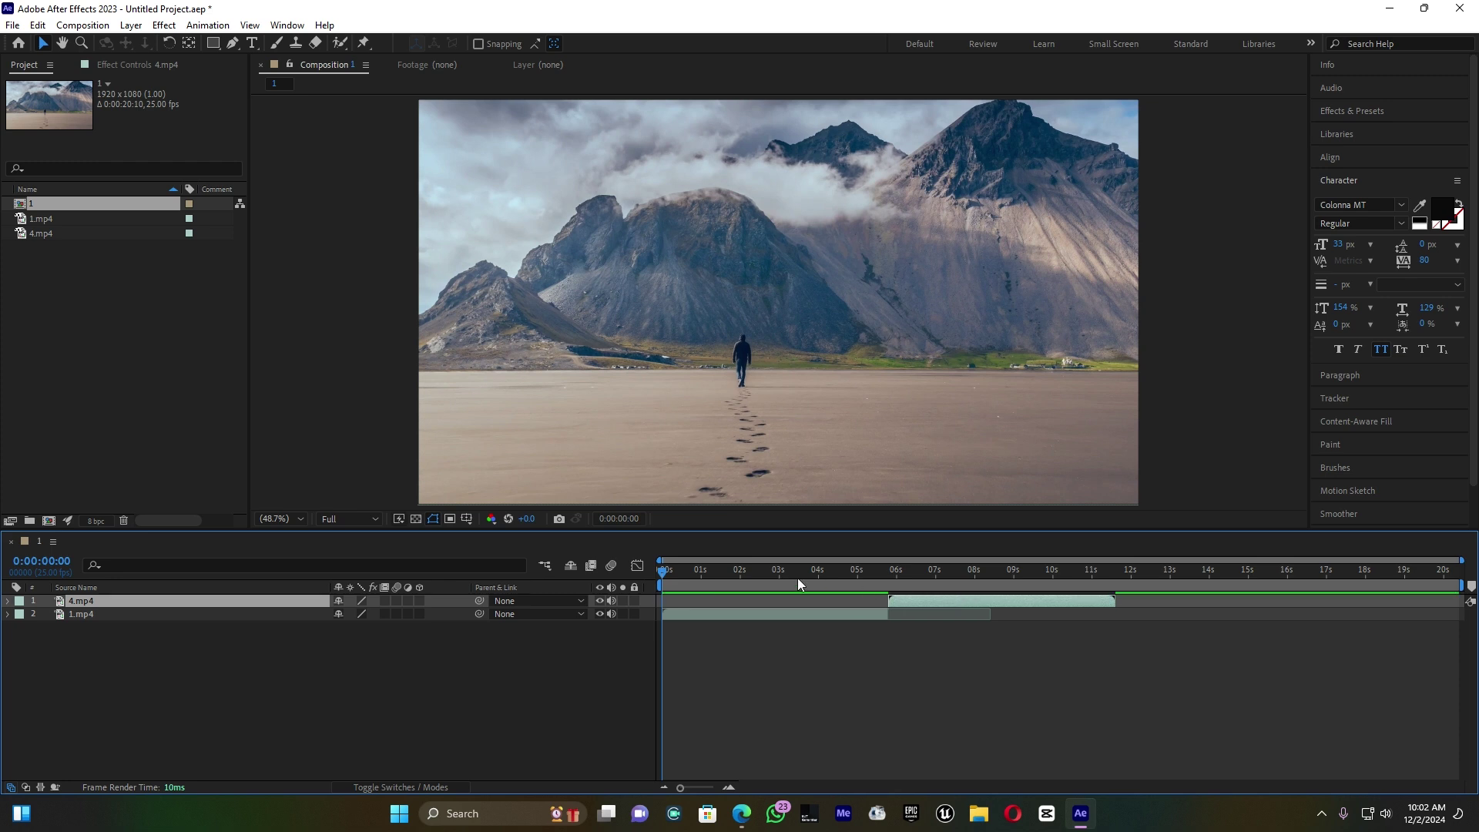
{"action": "left_click", "coordinate": [883, 576]}
{"action": "left_click_drag", "start_coordinate": [680, 787], "coordinate": [719, 789]}
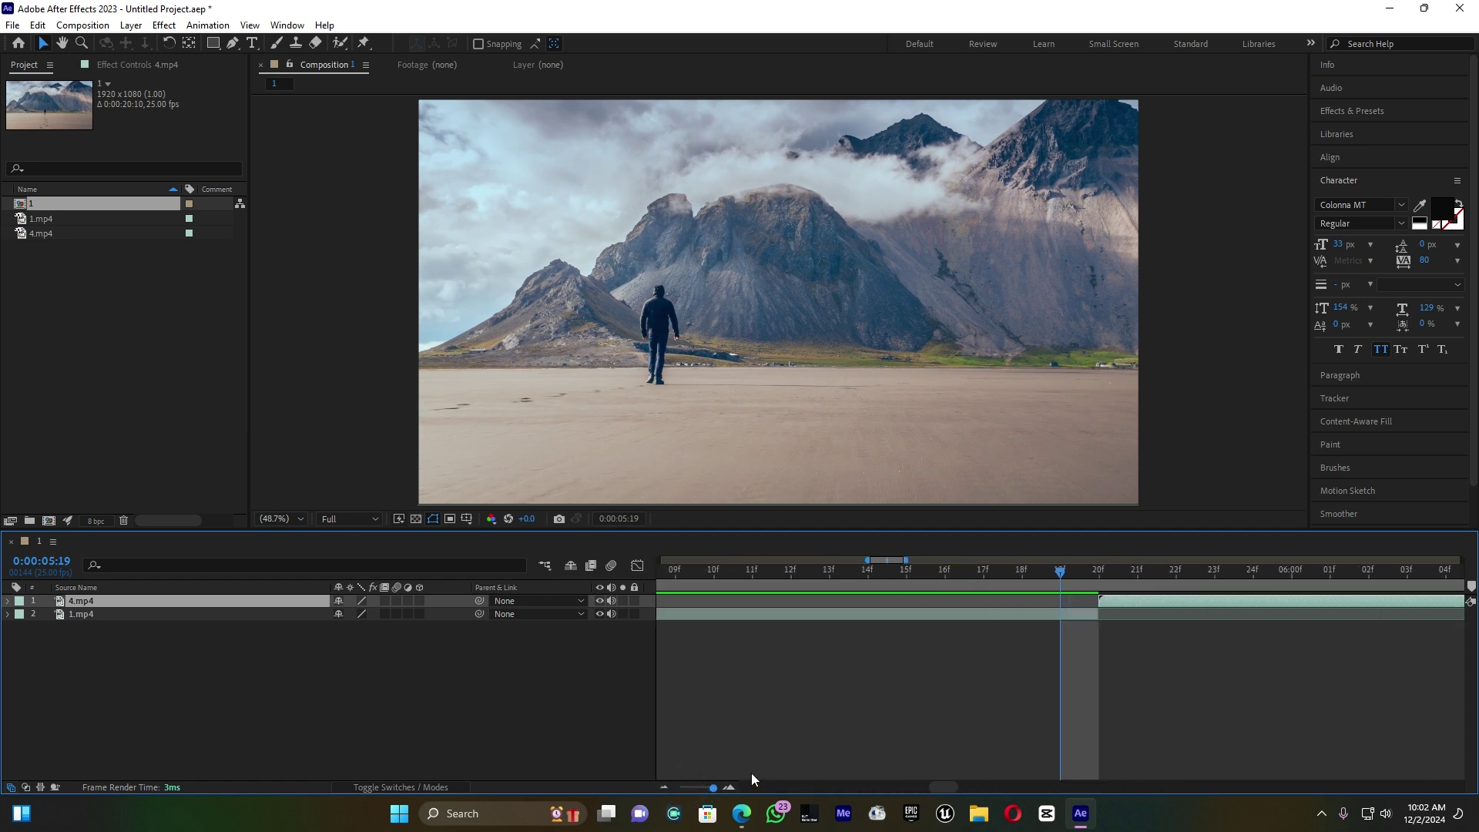
{"action": "left_click", "coordinate": [1117, 600]}
{"action": "left_click_drag", "start_coordinate": [1087, 568], "coordinate": [1154, 607]}
{"action": "mouse_move", "coordinate": [1069, 575]}
{"action": "left_mouse_down"}
{"action": "mouse_move", "coordinate": [1047, 570]}
{"action": "mouse_move", "coordinate": [1090, 570]}
{"action": "left_mouse_up"}
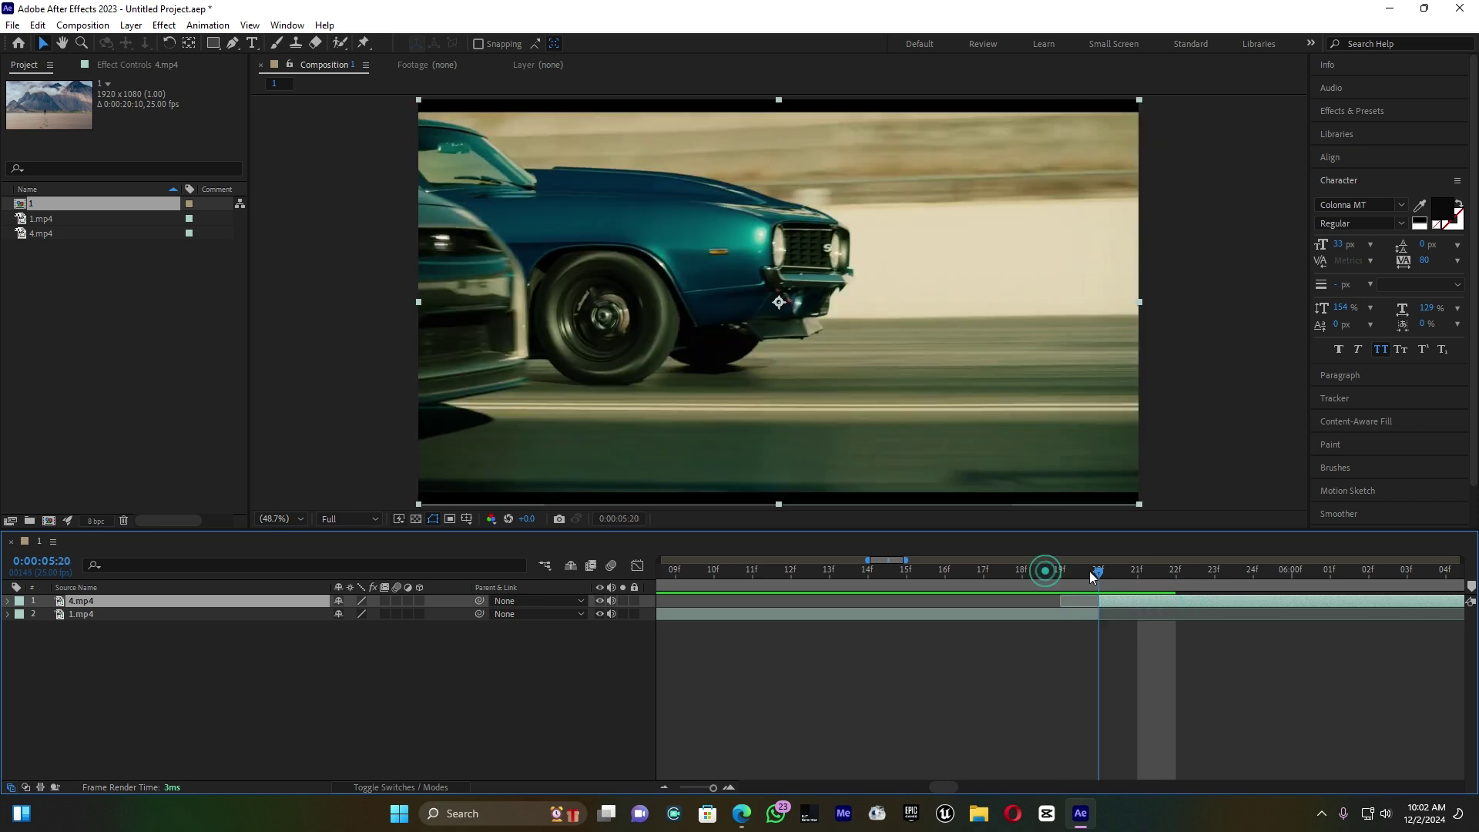
{"action": "left_click_drag", "start_coordinate": [714, 789], "coordinate": [668, 781]}
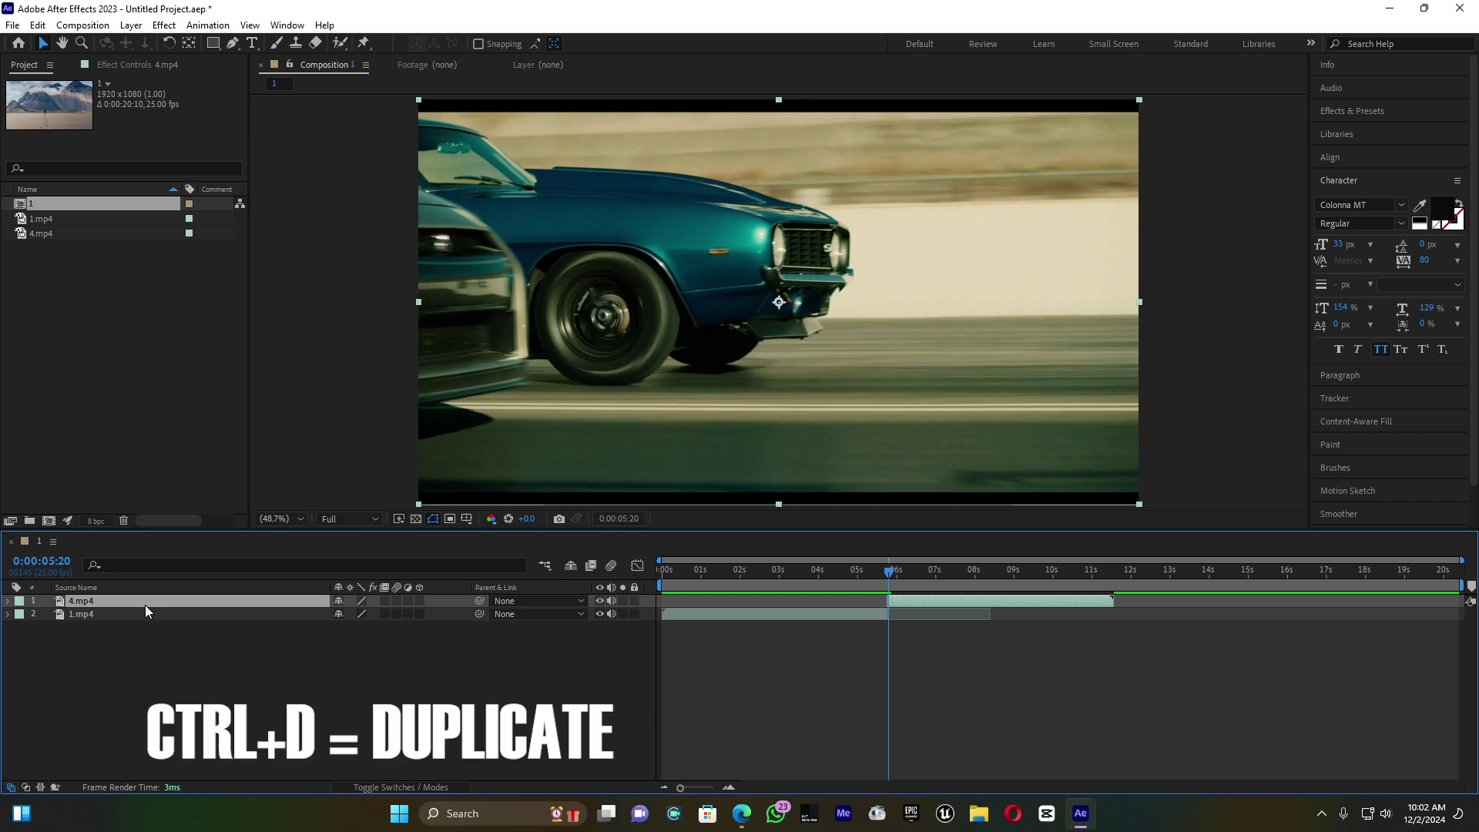
Step: Duplicate the 4.mp4 layer and apply Freeze Frame to the lower copy at 0:00:05:20
{"action": "key", "text": "ctrl+d"}
{"action": "left_click", "coordinate": [900, 614]}
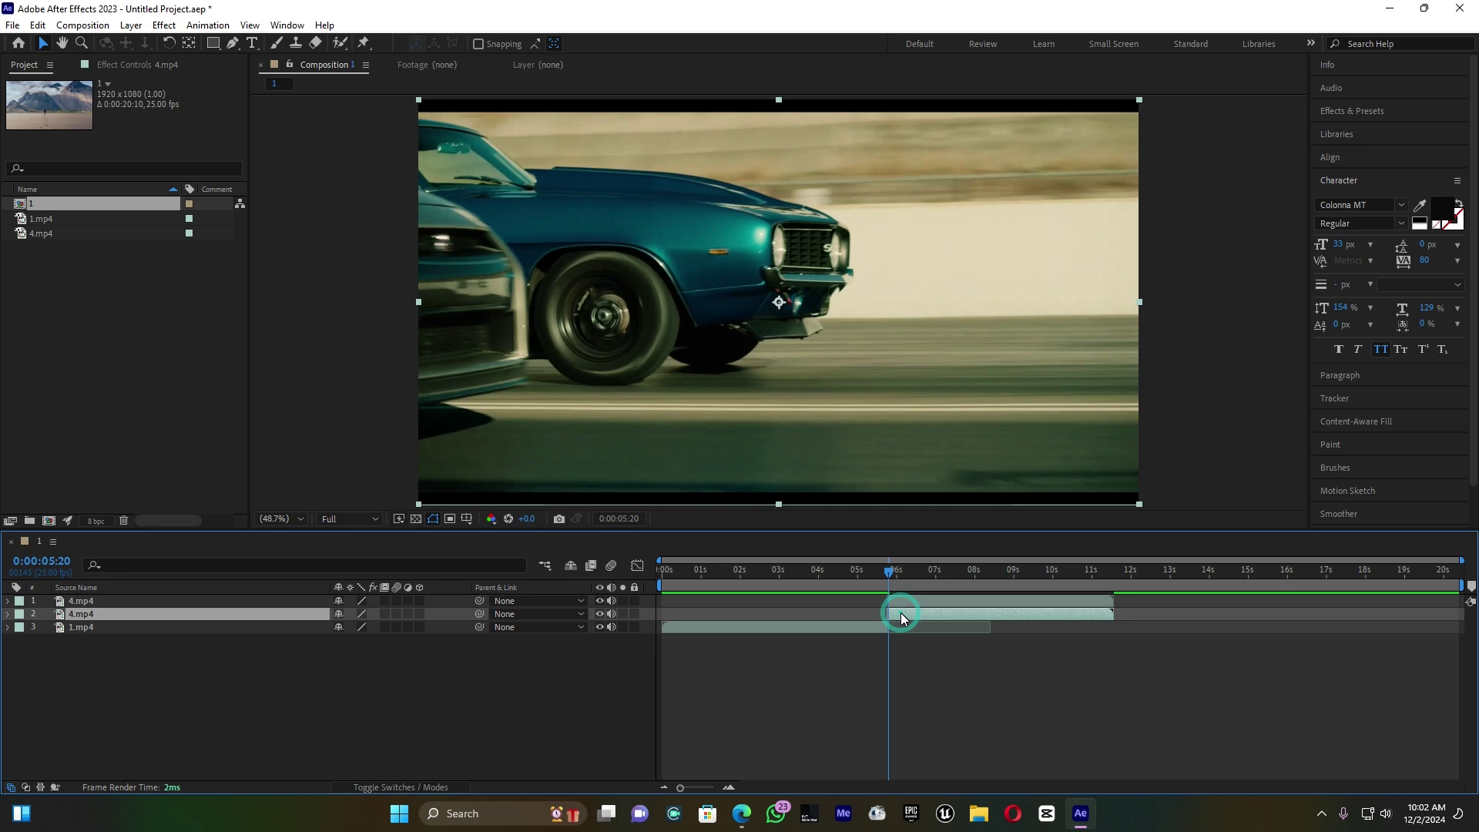
{"action": "right_click", "coordinate": [946, 620]}
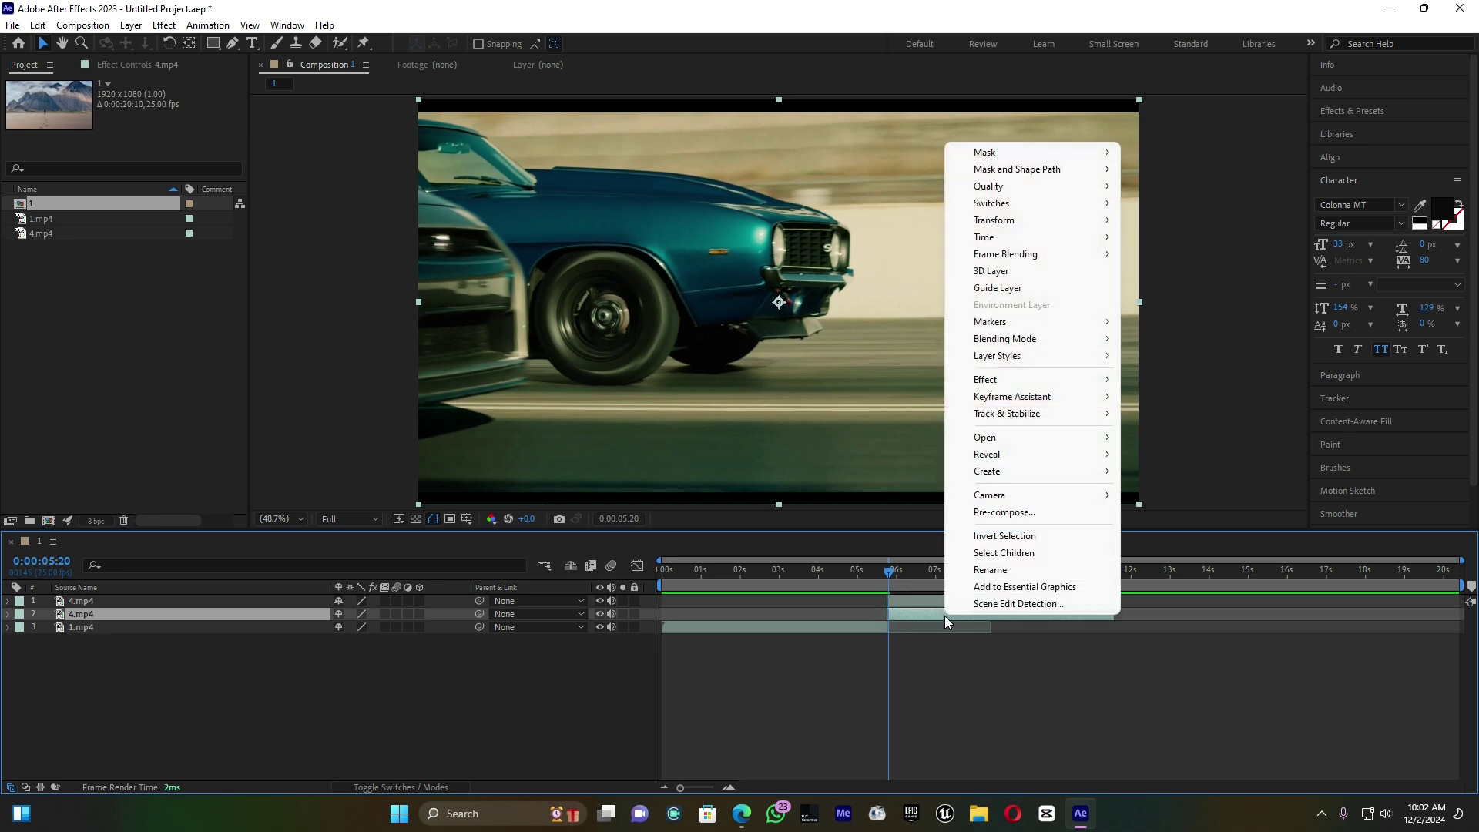
{"action": "mouse_move", "coordinate": [1027, 236]}
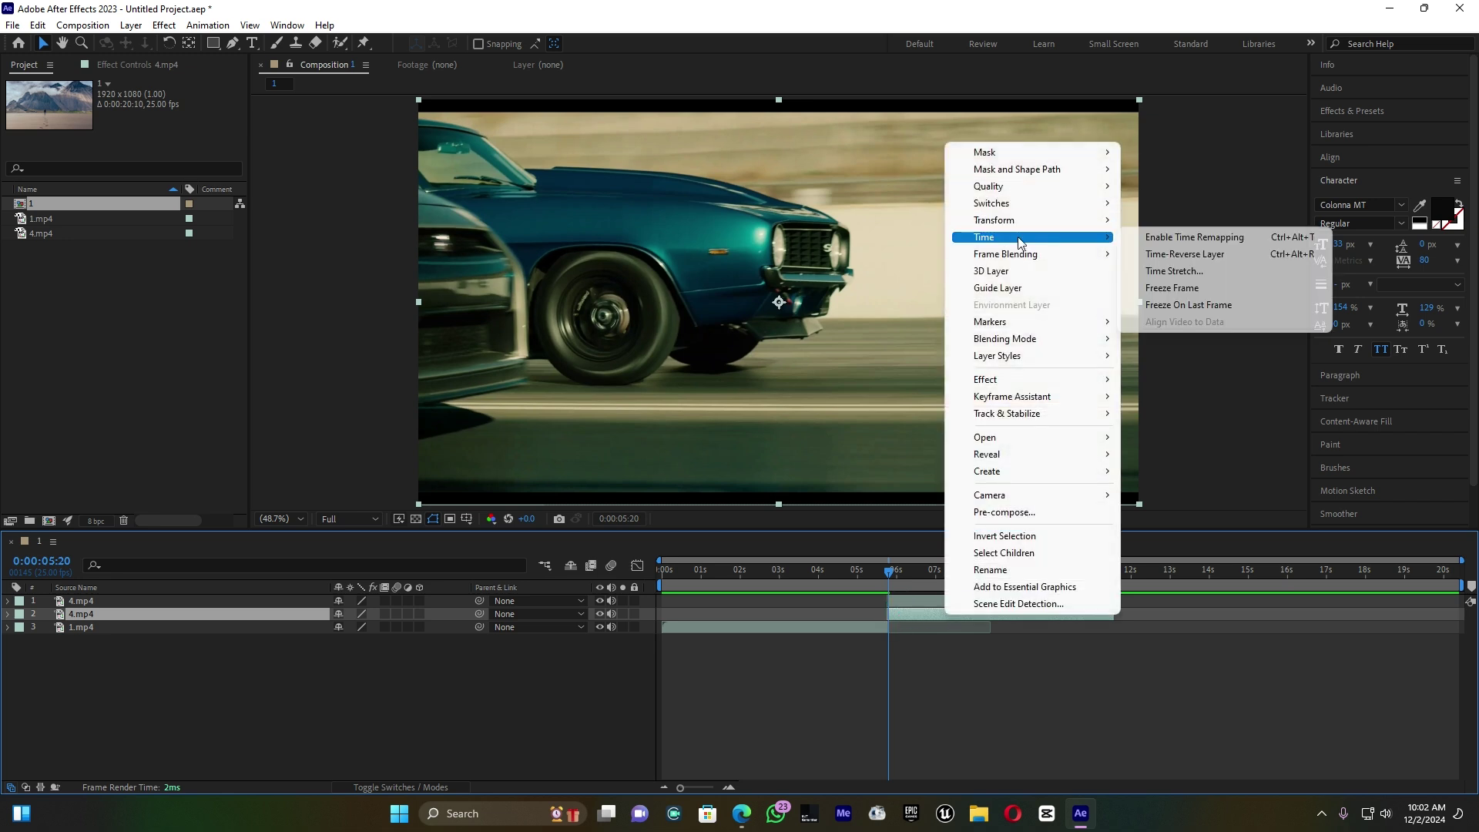
{"action": "left_click", "coordinate": [1212, 287]}
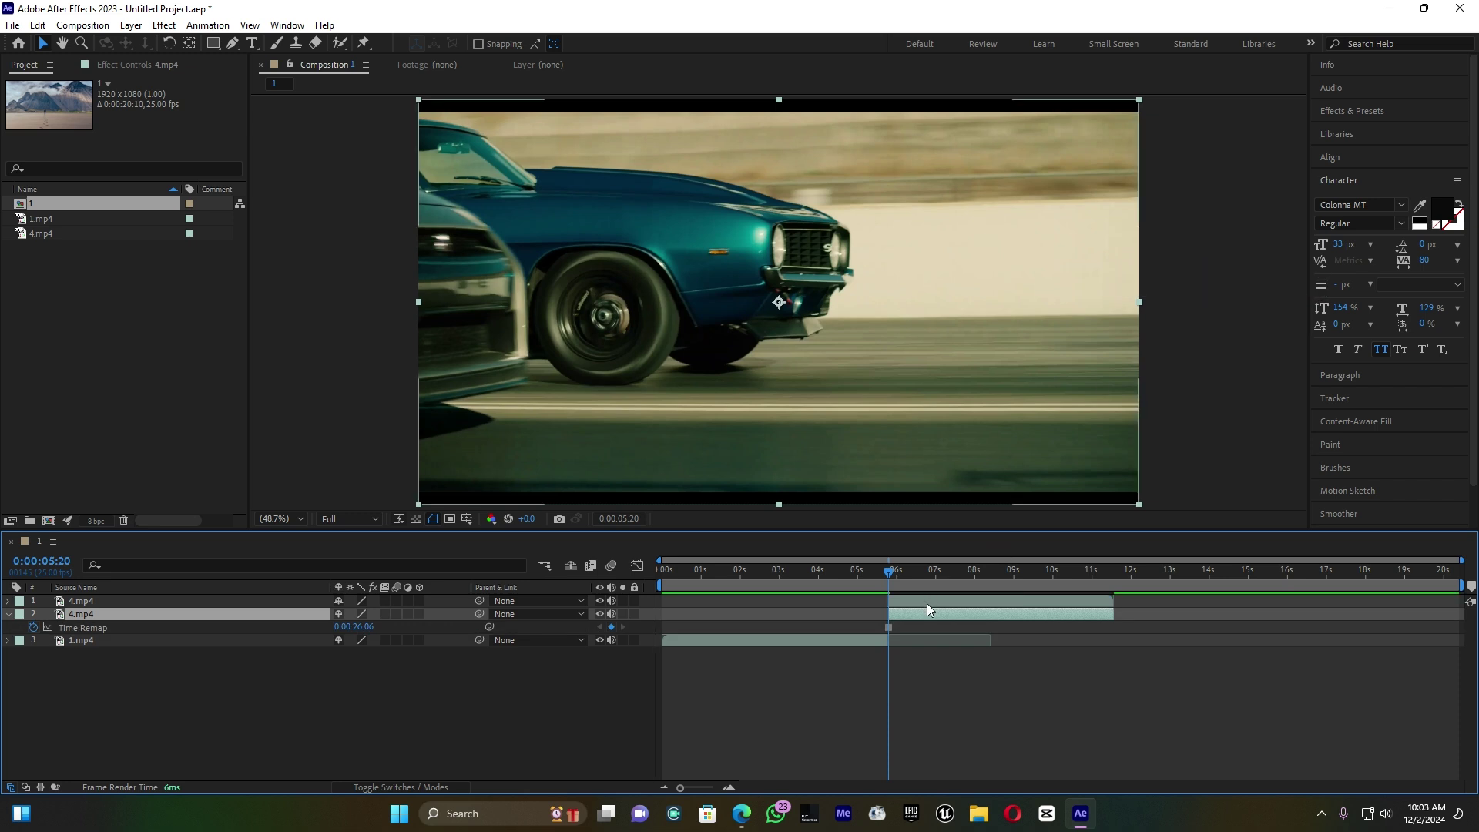
Step: Slide the frozen 4.mp4 copy earlier to start at about 4.5 seconds, overlapping 1.mp4, and preview the overlap
{"action": "left_click_drag", "start_coordinate": [932, 613], "coordinate": [878, 614]}
{"action": "left_click", "coordinate": [801, 575]}
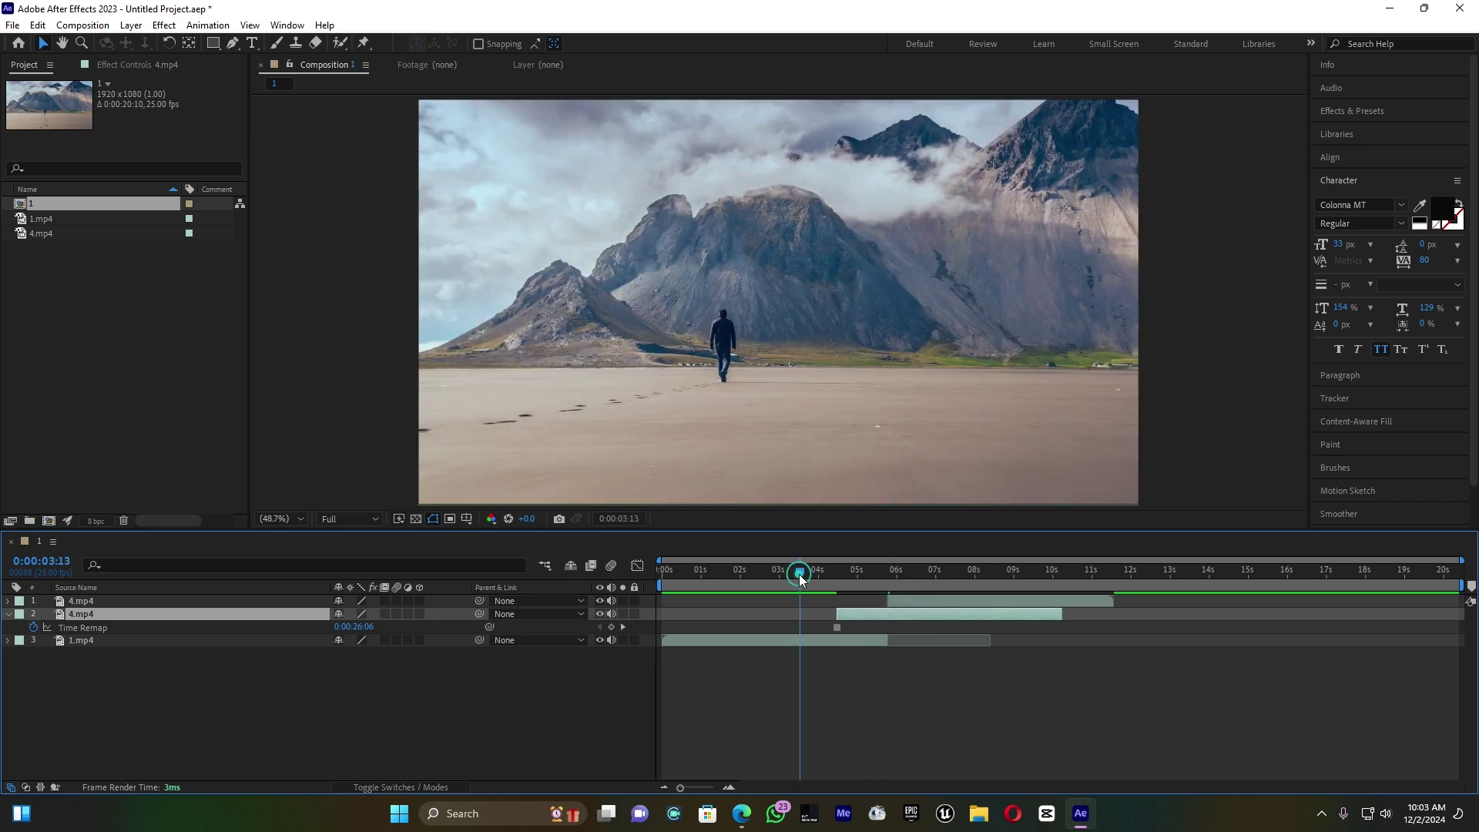
{"action": "key", "text": "space"}
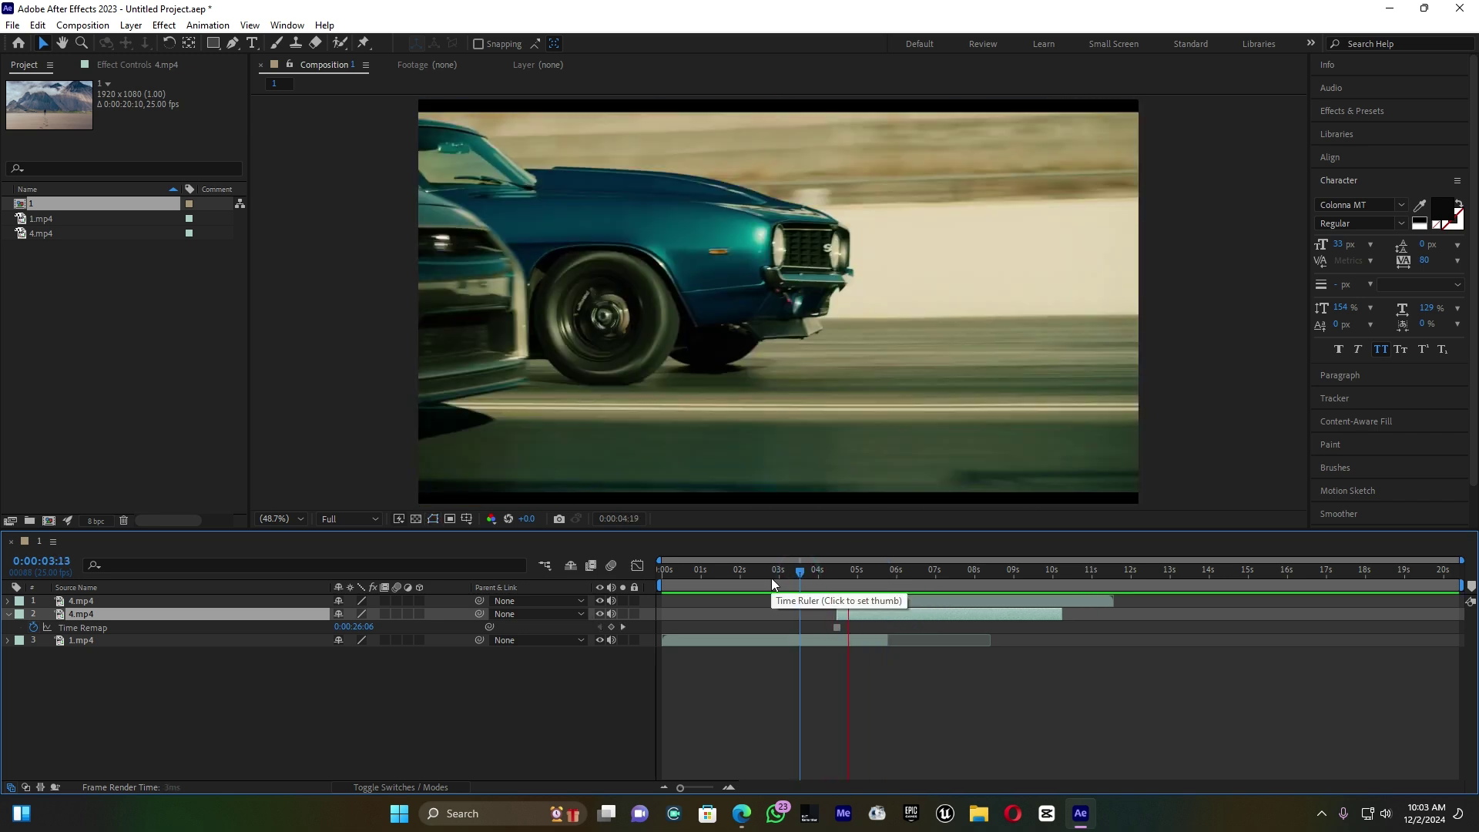
{"action": "key", "text": "space"}
{"action": "mouse_move", "coordinate": [824, 571]}
{"action": "left_mouse_down"}
{"action": "mouse_move", "coordinate": [872, 568]}
{"action": "mouse_move", "coordinate": [851, 571]}
{"action": "left_mouse_up"}
{"action": "key", "text": "space"}
{"action": "key", "text": "space"}
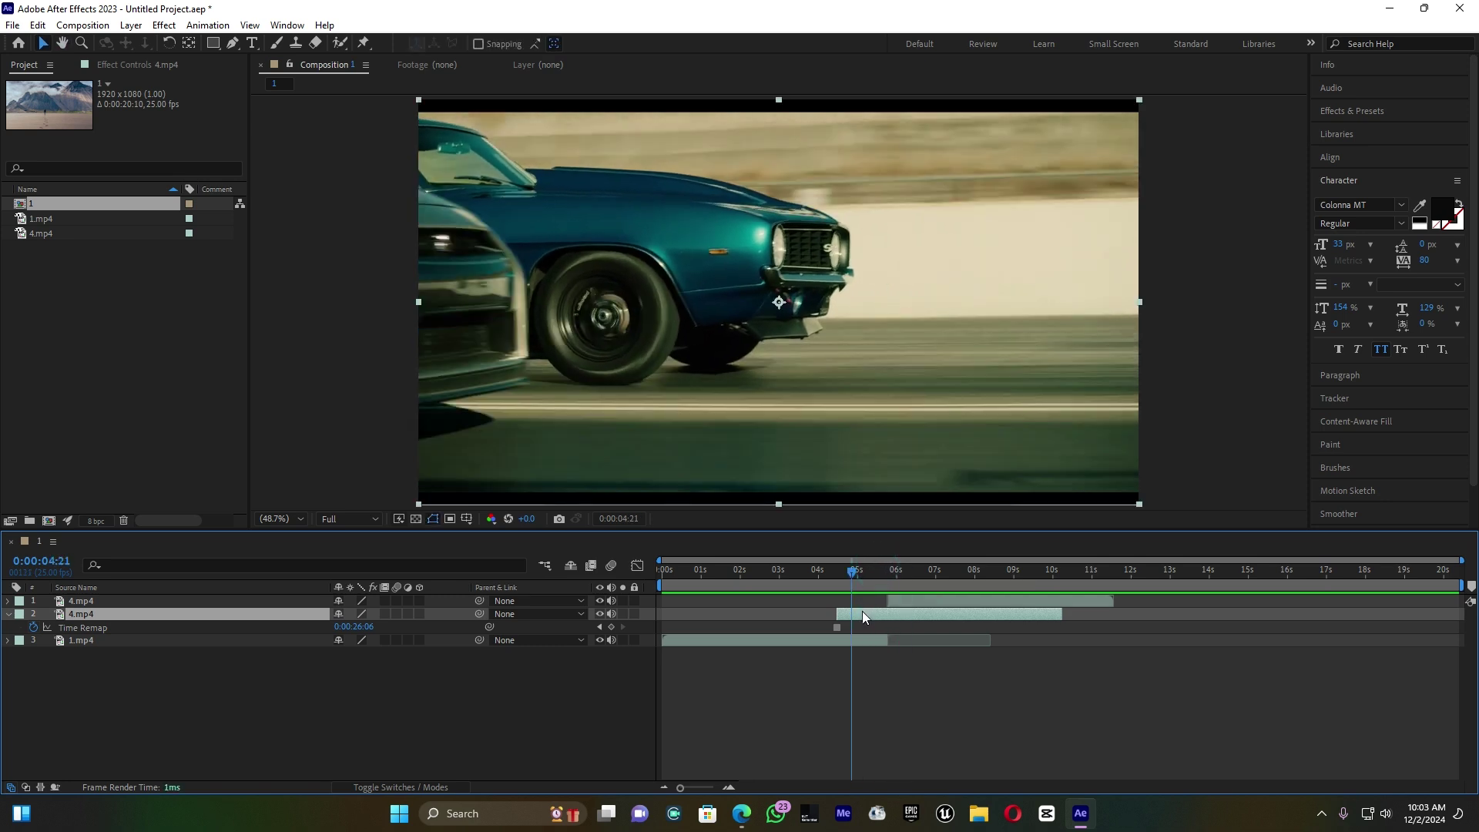
Step: Draw an elliptical mask around the blue car's front wheel on the frozen layer and set its mode to None
{"action": "left_click", "coordinate": [217, 44]}
{"action": "left_click", "coordinate": [276, 79]}
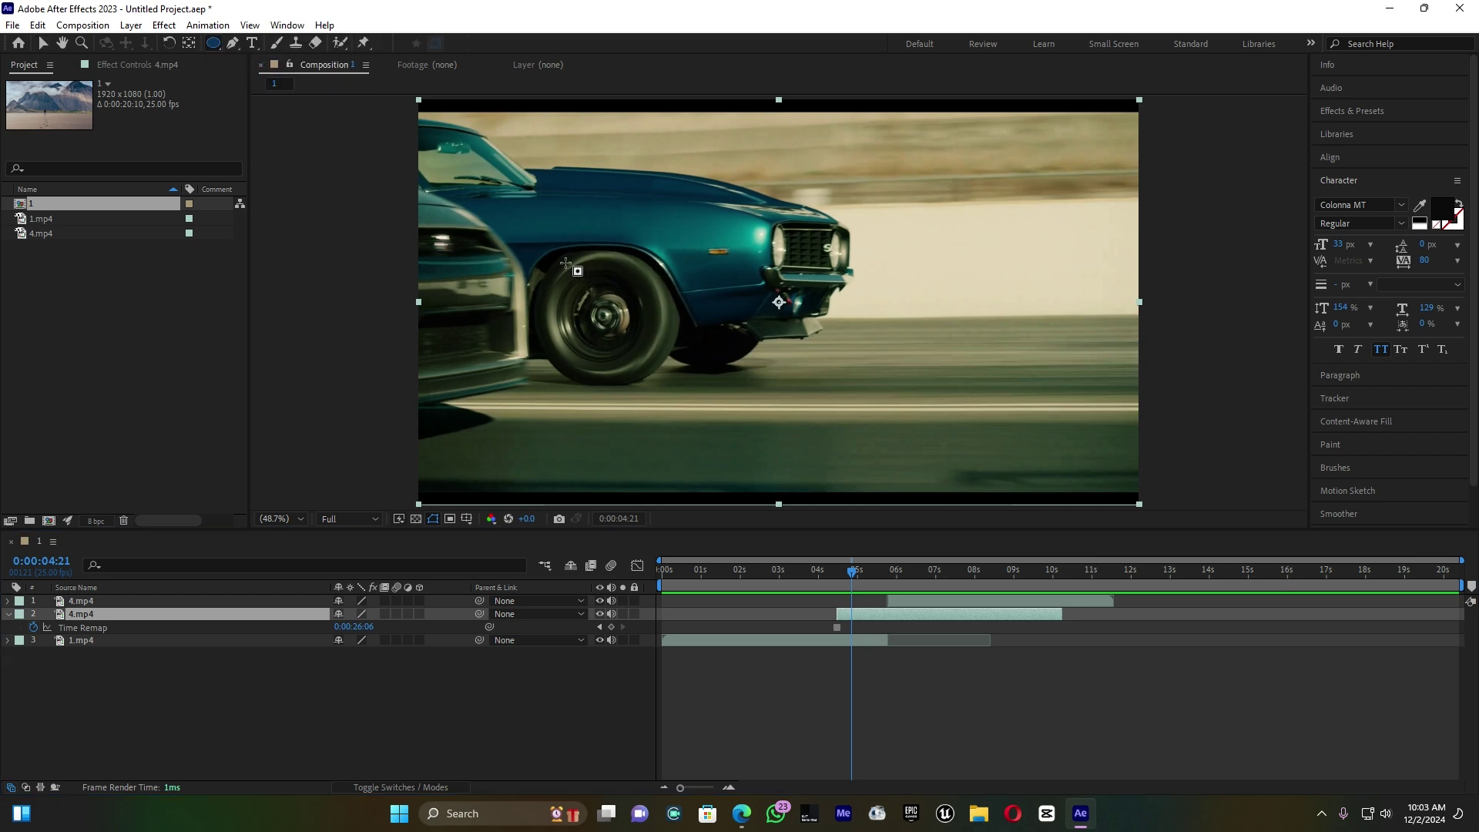
{"action": "left_click_drag", "start_coordinate": [561, 260], "coordinate": [671, 367]}
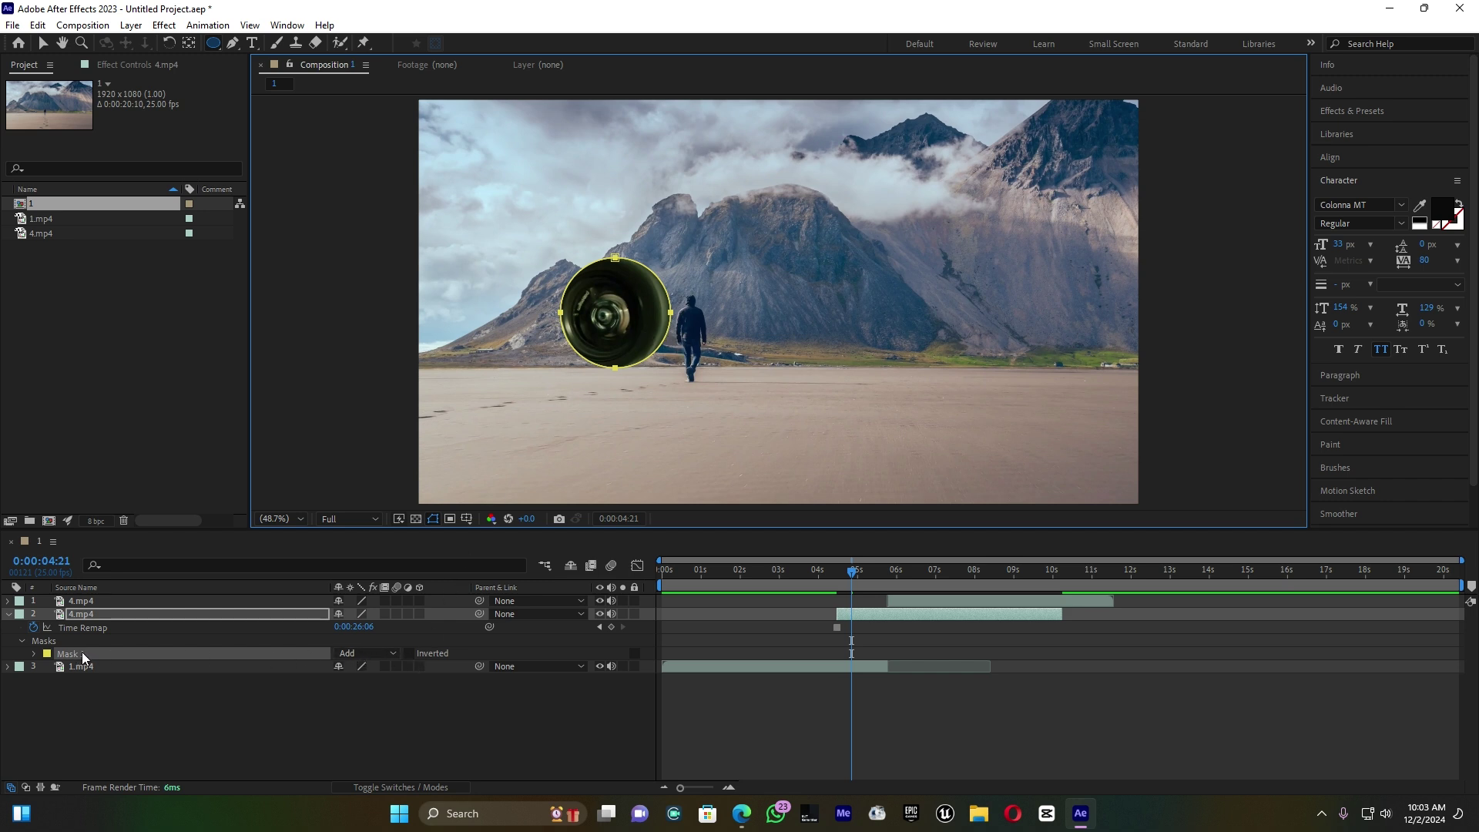
{"action": "left_click", "coordinate": [390, 652]}
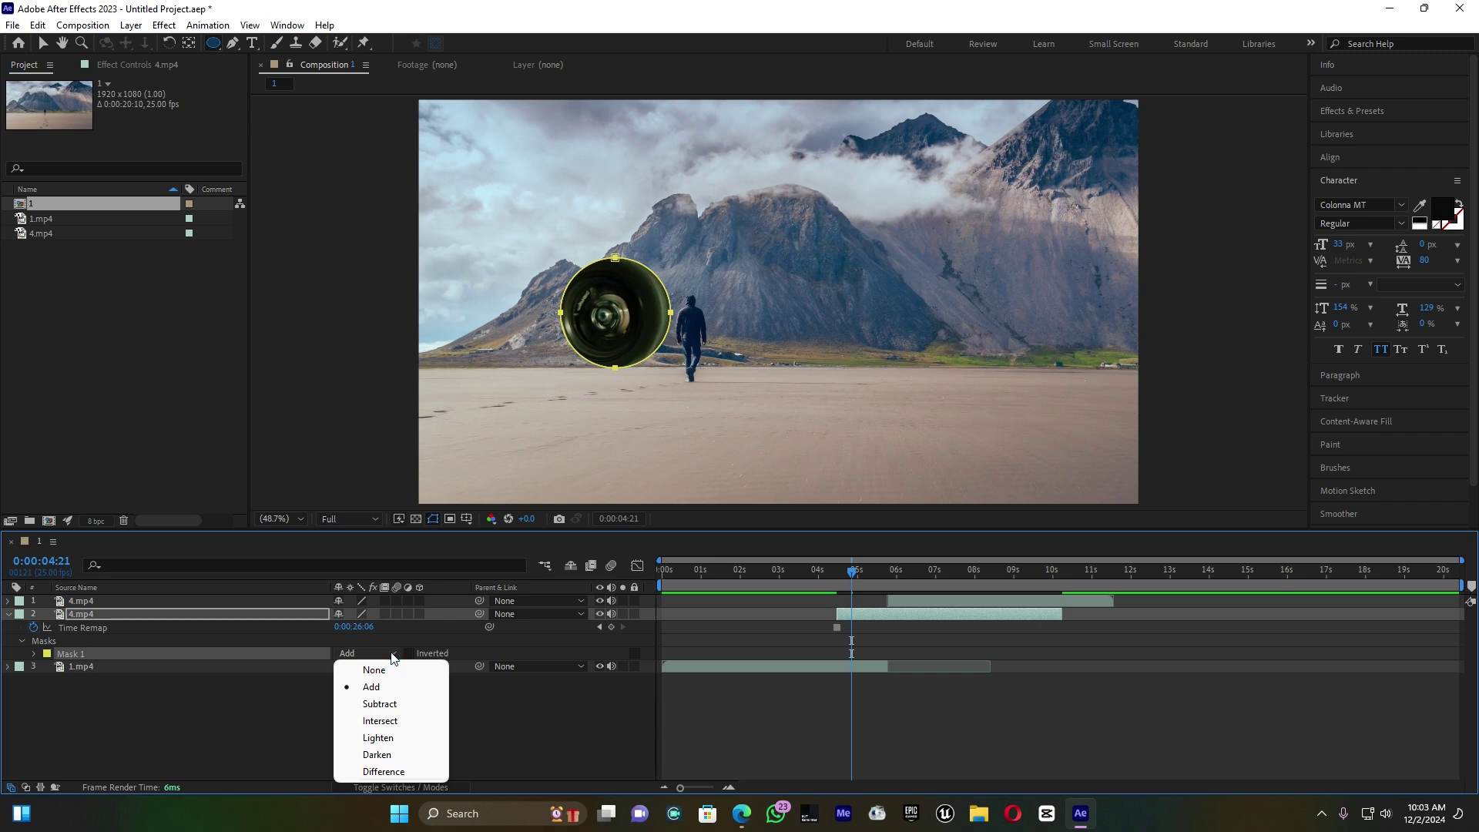
{"action": "left_click", "coordinate": [389, 670]}
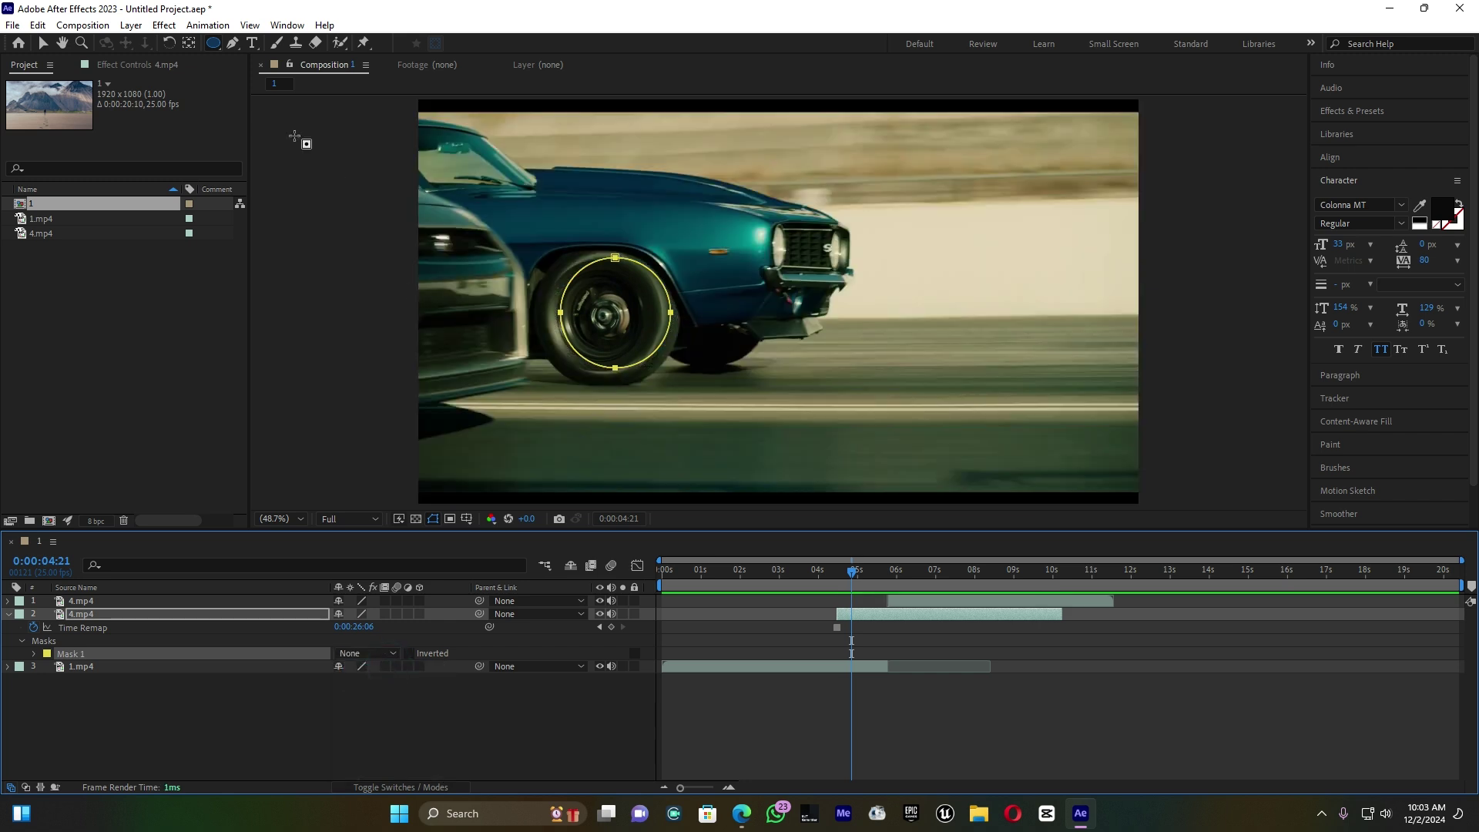
Step: Reposition and stretch the elliptical mask to fit the front wheel, and set its mode to Subtract
{"action": "left_click", "coordinate": [232, 43]}
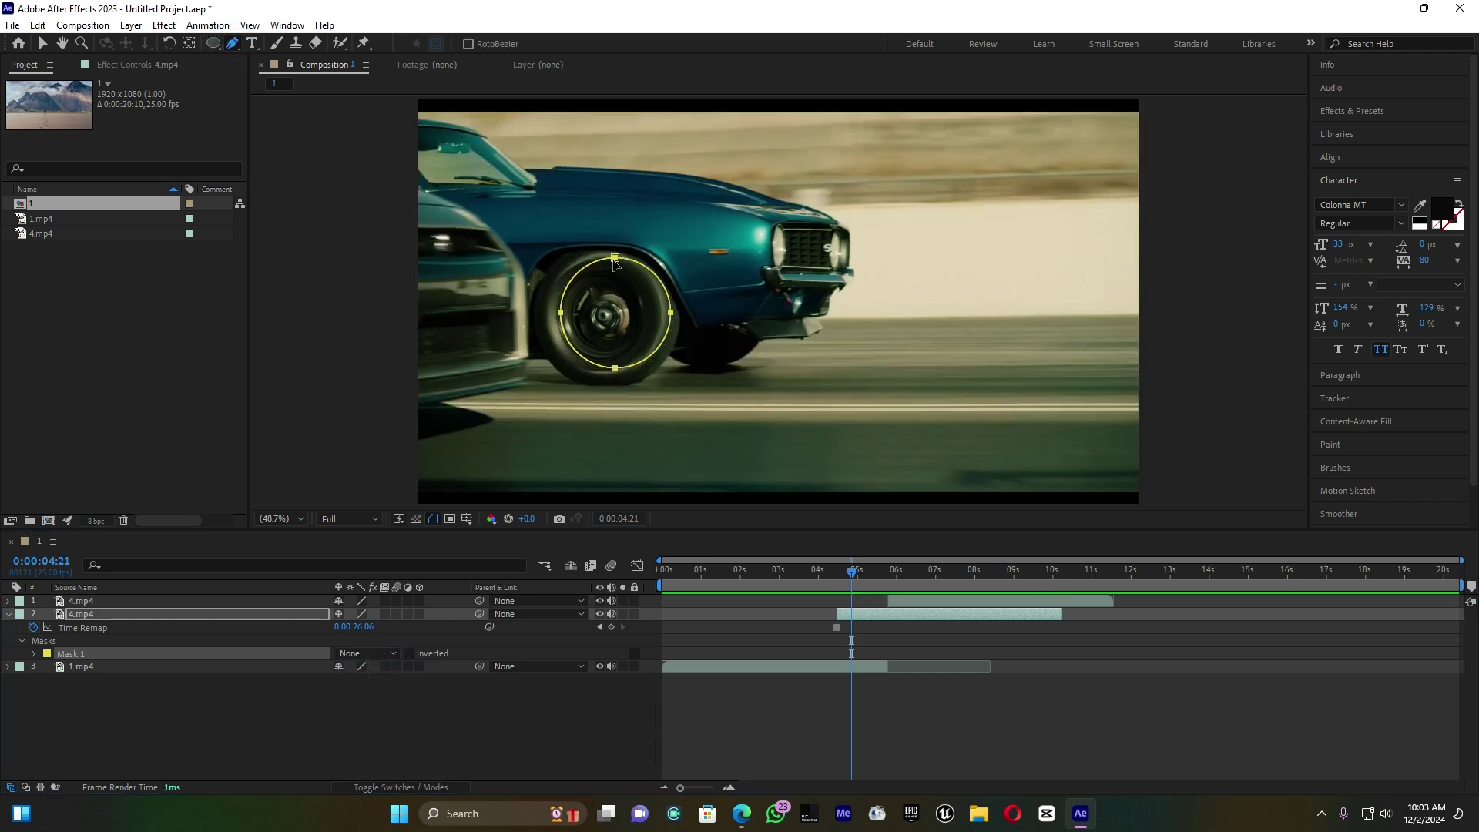
{"action": "left_click_drag", "start_coordinate": [616, 262], "coordinate": [606, 264]}
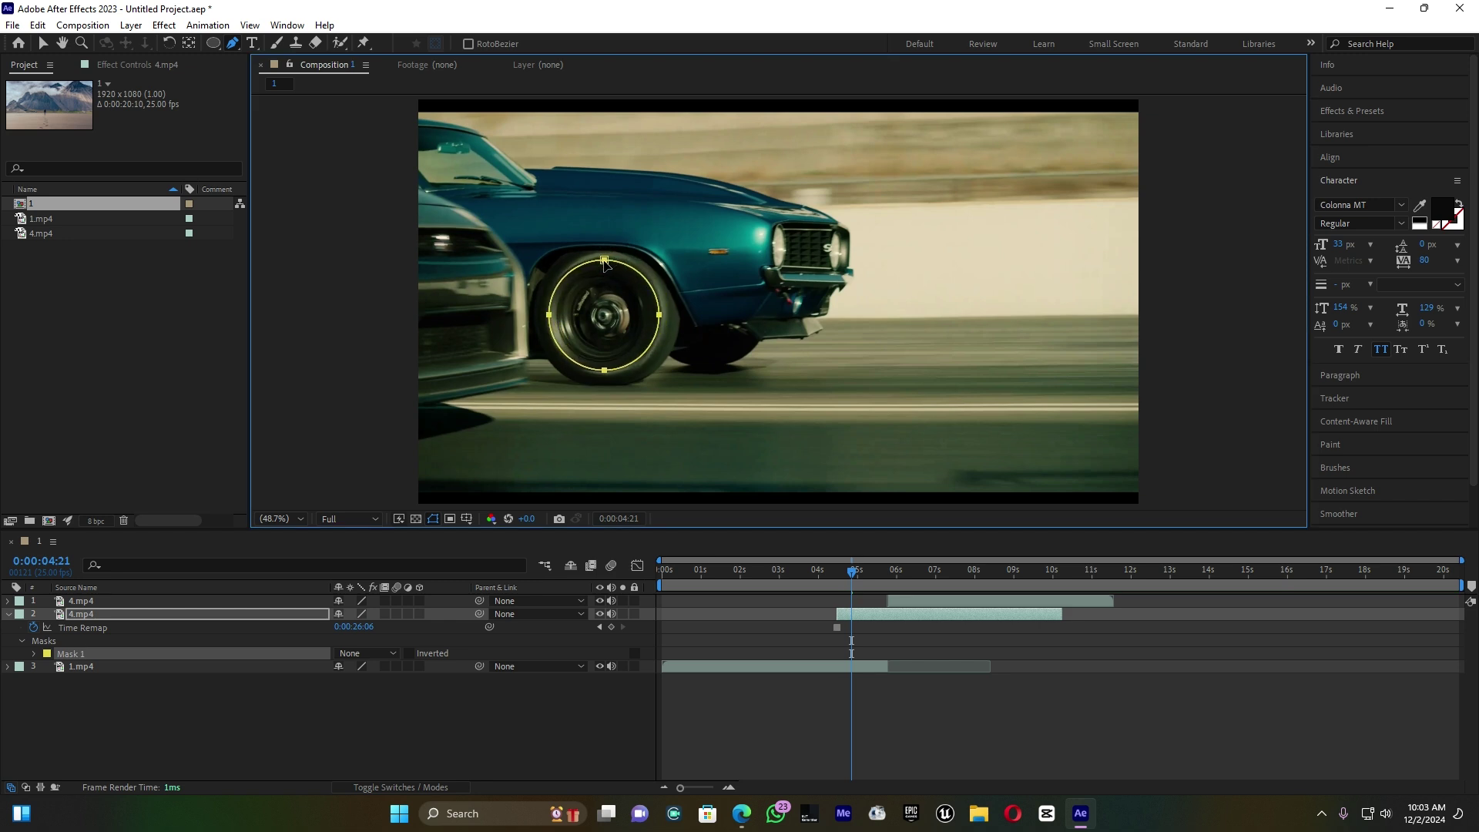
{"action": "key", "text": "v"}
{"action": "double_click", "coordinate": [605, 259]}
{"action": "left_click_drag", "start_coordinate": [604, 259], "coordinate": [605, 257]}
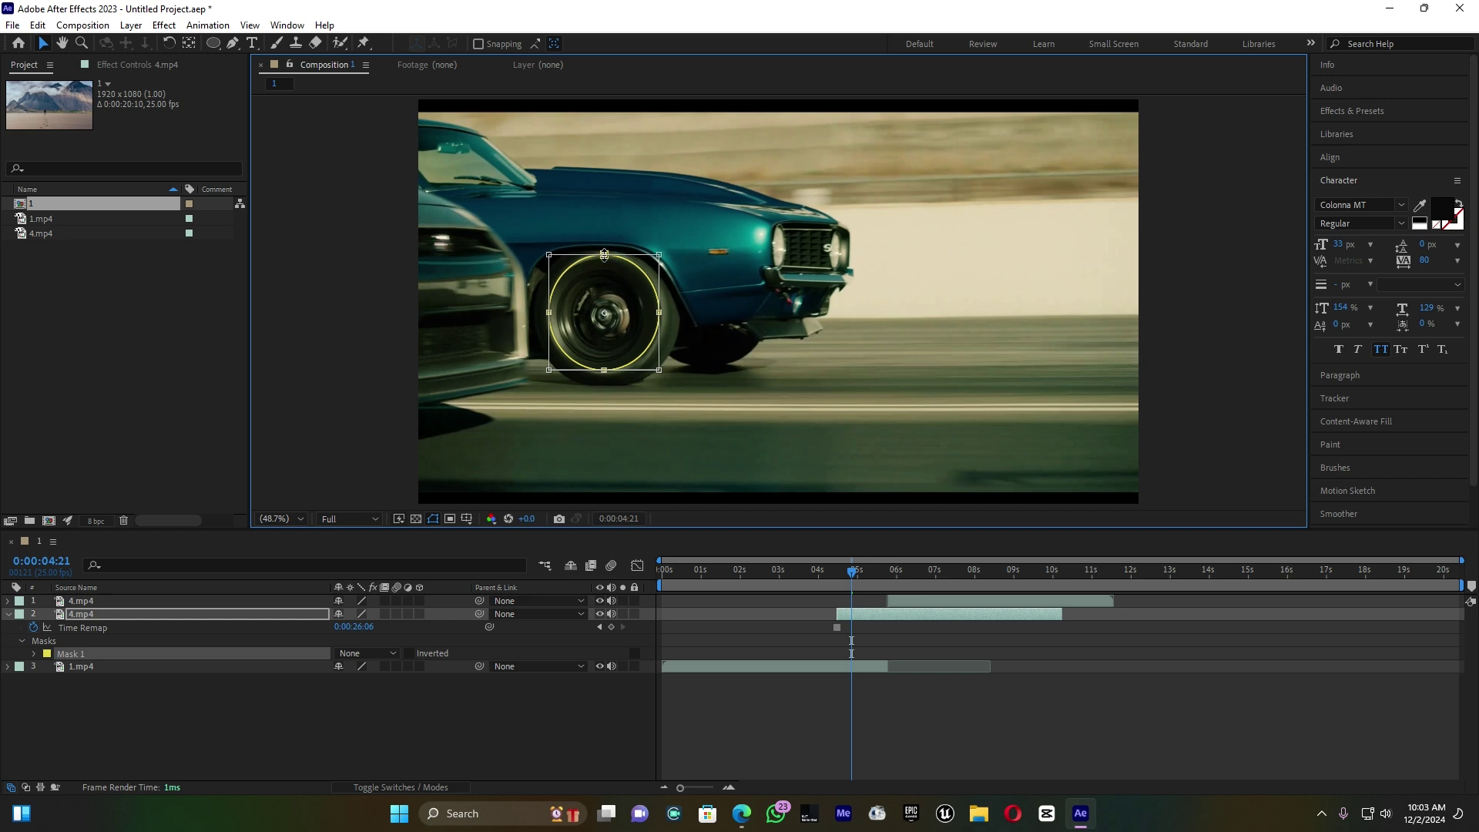
{"action": "left_click_drag", "start_coordinate": [603, 371], "coordinate": [603, 373]}
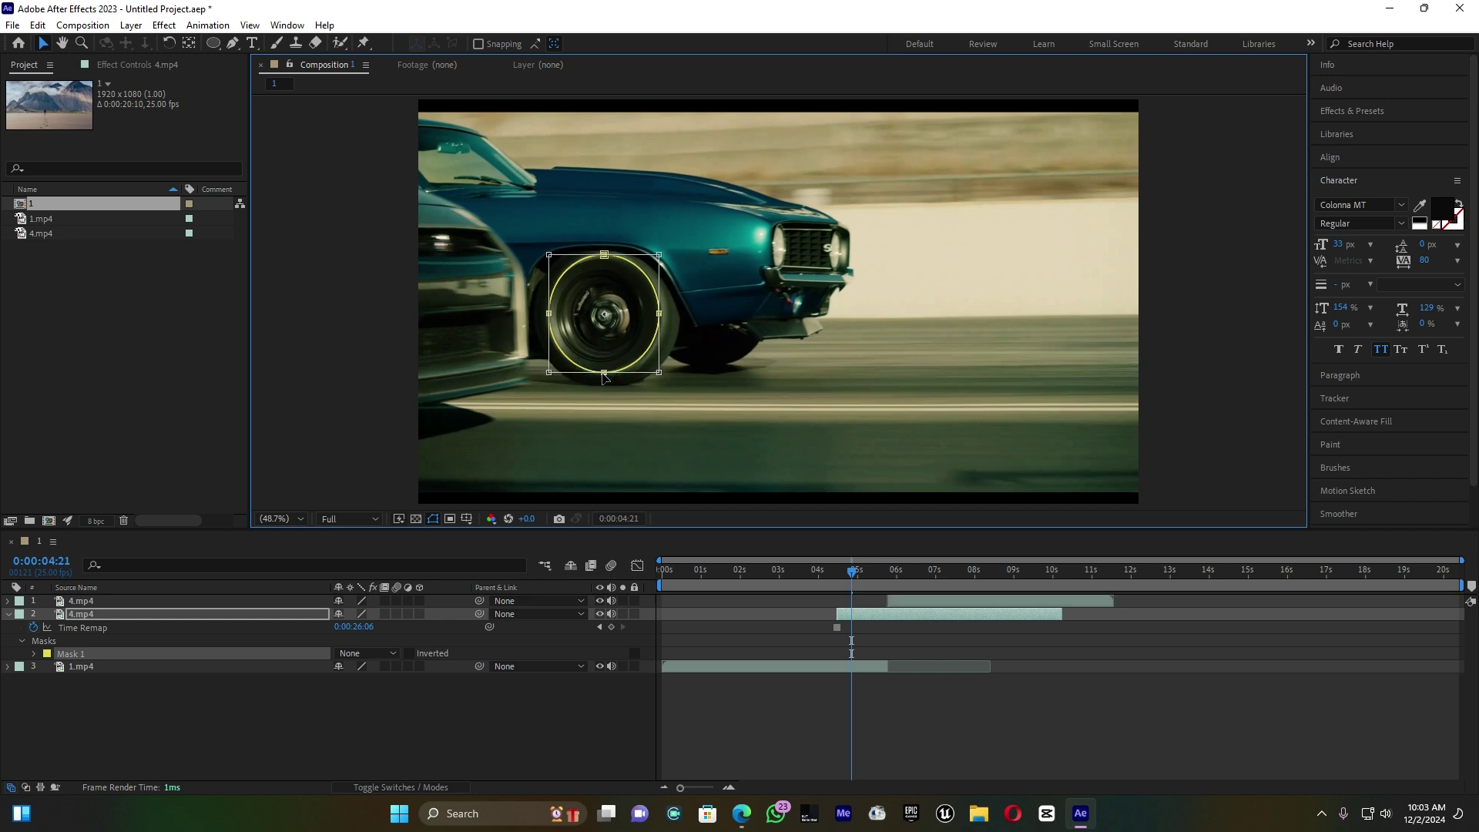
{"action": "left_click_drag", "start_coordinate": [662, 315], "coordinate": [666, 315]}
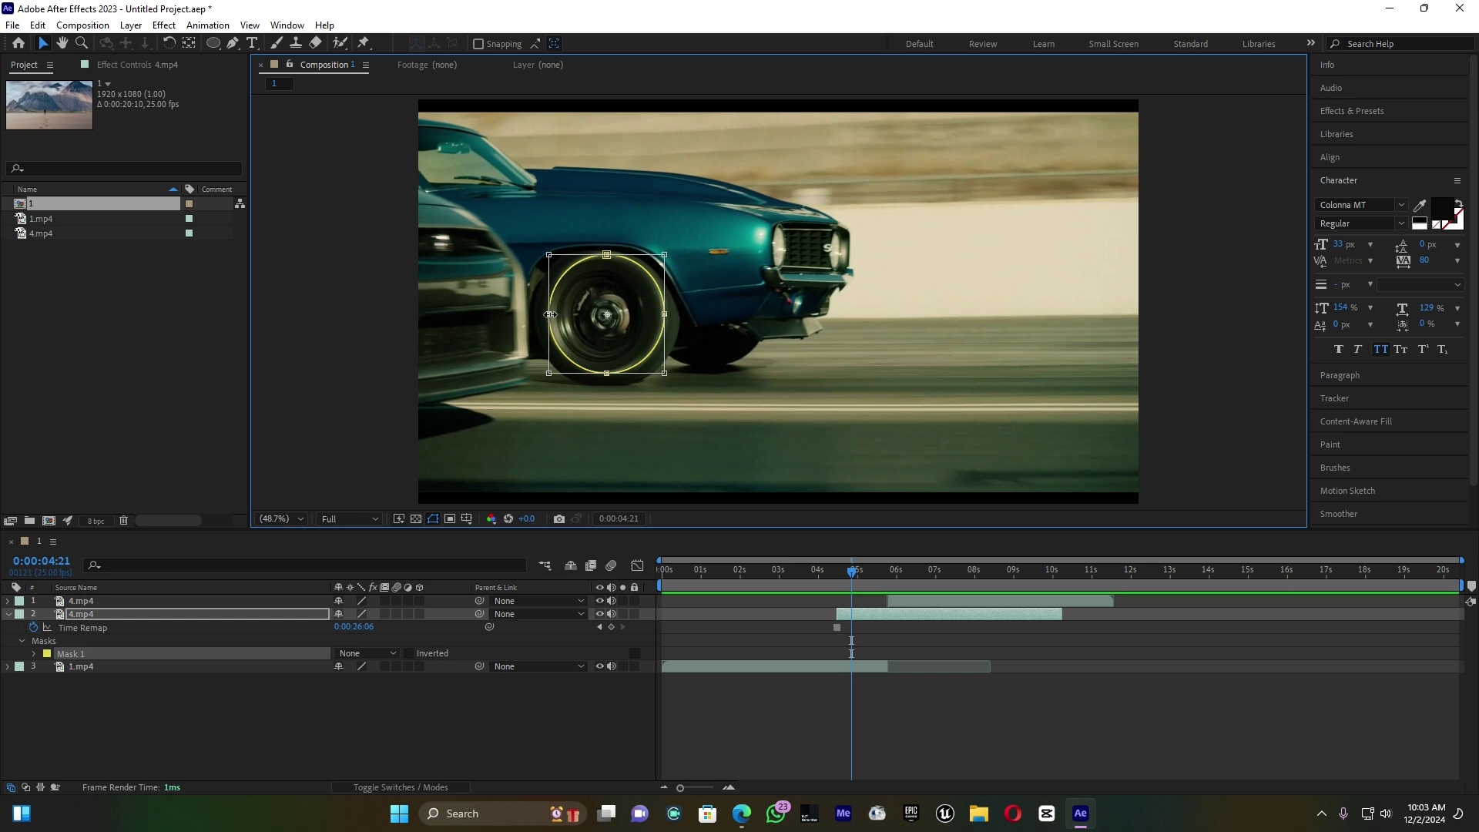
{"action": "left_click_drag", "start_coordinate": [549, 315], "coordinate": [545, 315]}
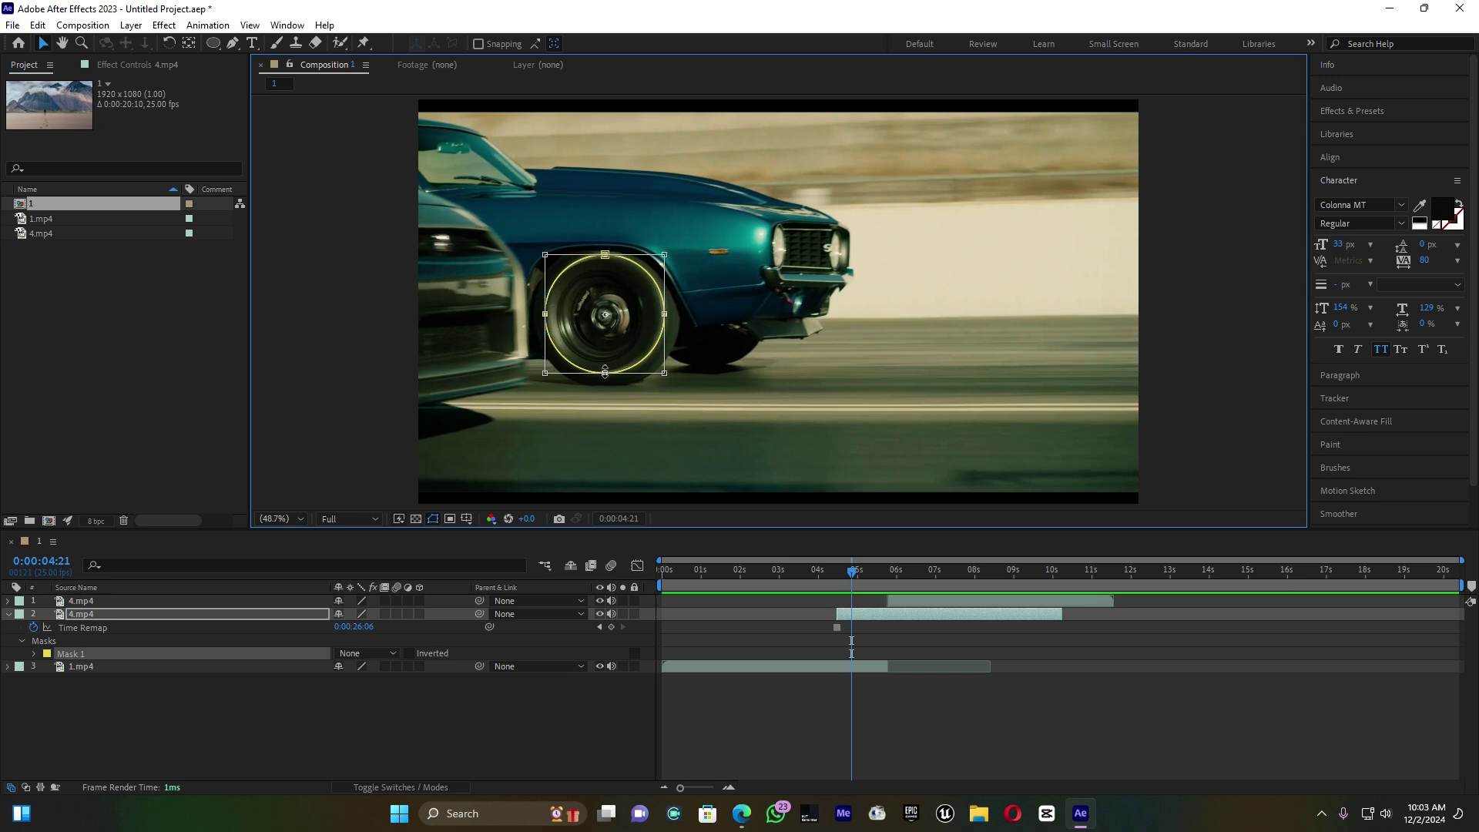
{"action": "left_click_drag", "start_coordinate": [605, 374], "coordinate": [607, 379]}
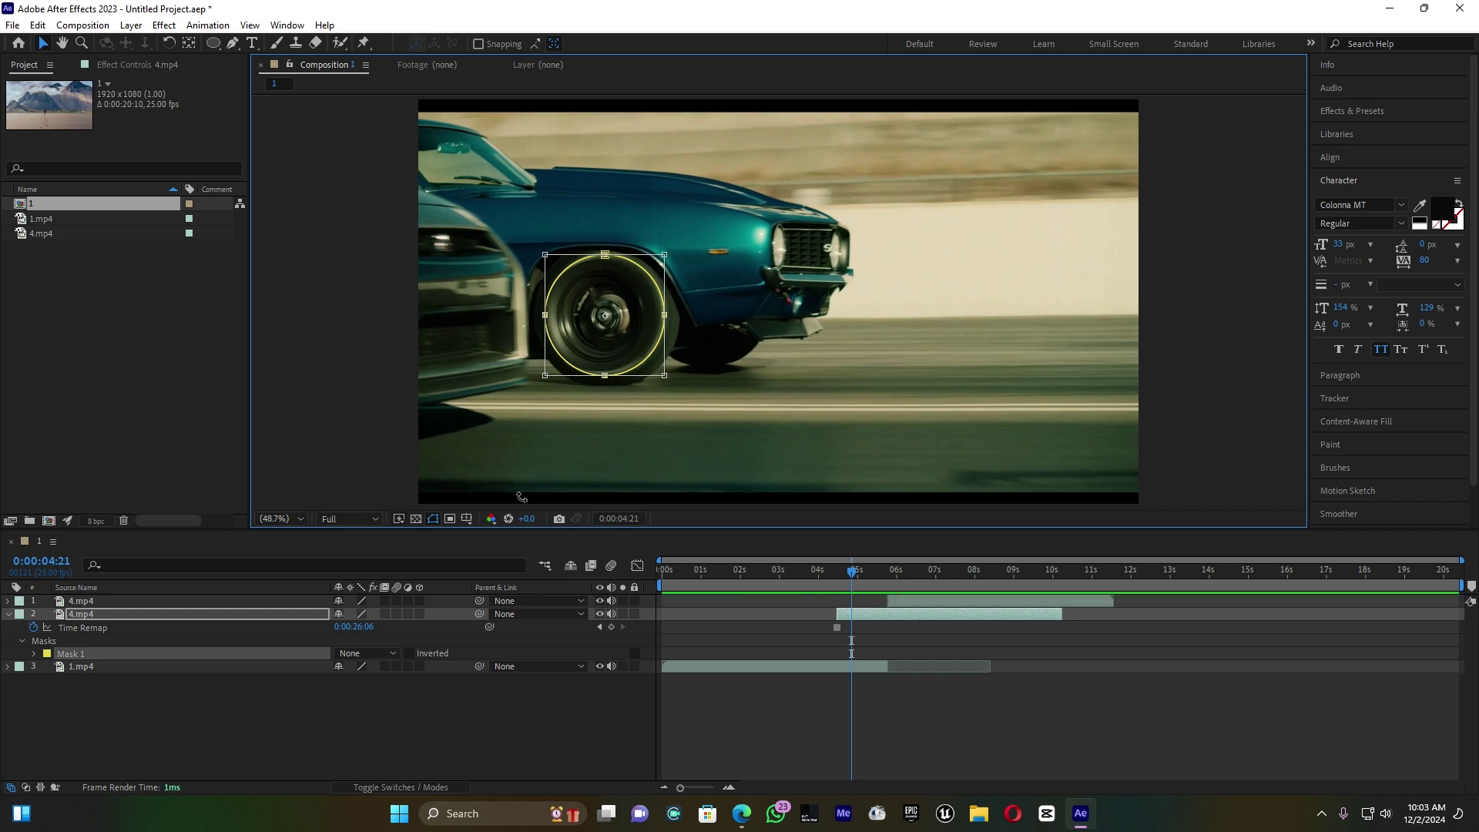
{"action": "left_click", "coordinate": [393, 653]}
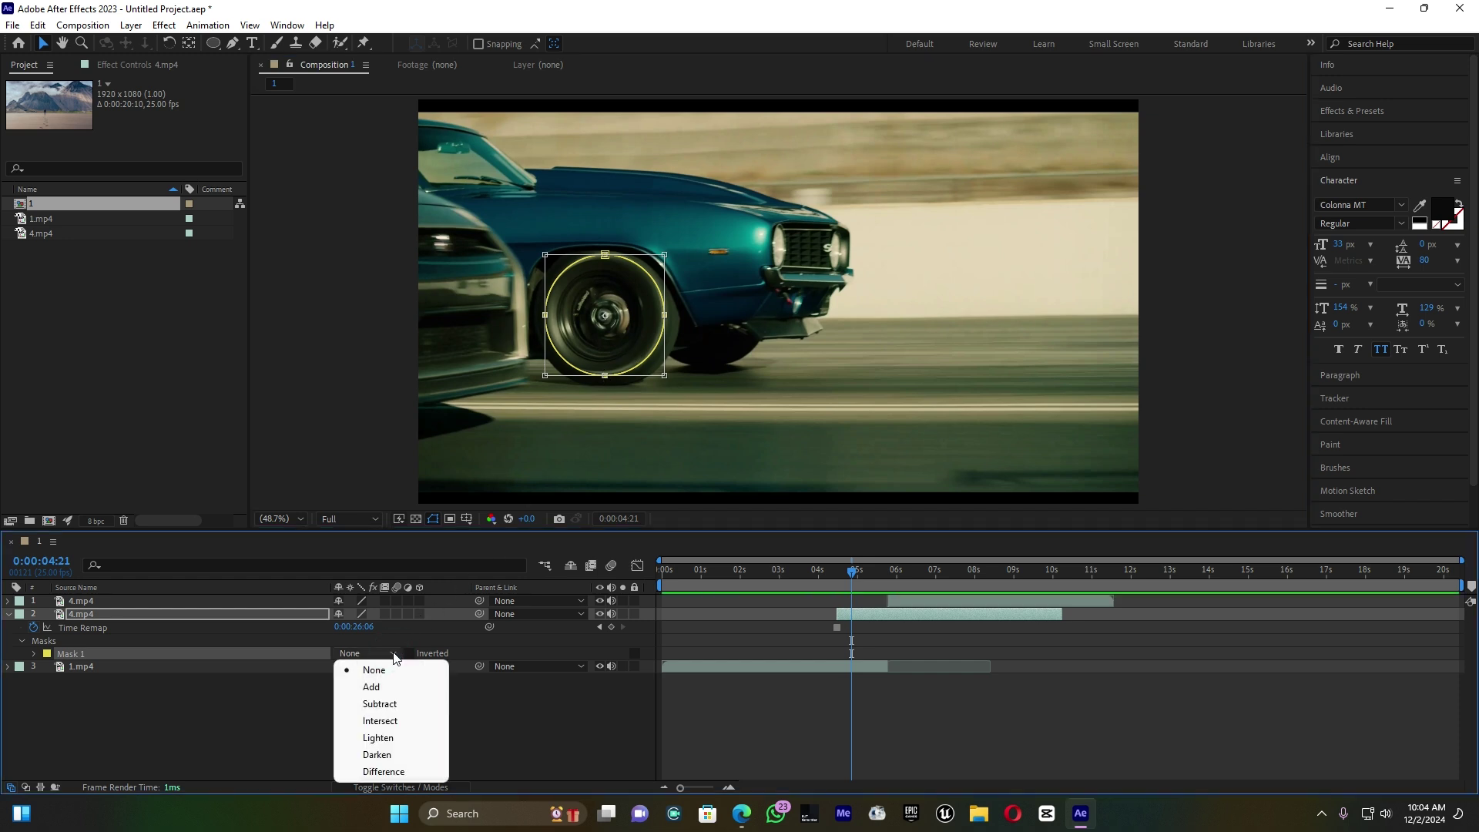
{"action": "left_click", "coordinate": [397, 706]}
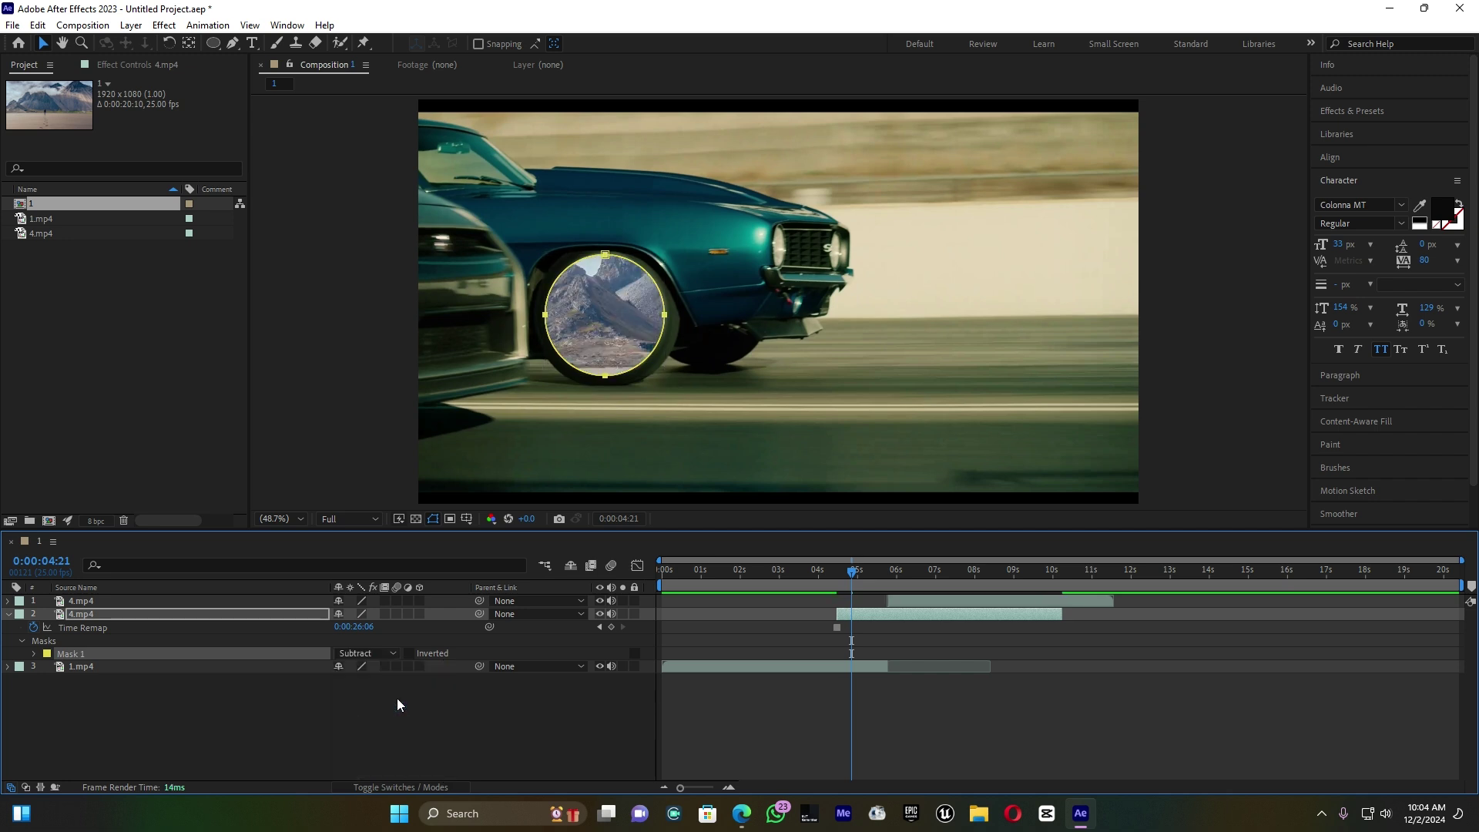
Step: Move the frozen 4.mp4 layer's anchor point to the centre of the masked front wheel with the Pan Behind tool
{"action": "left_click", "coordinate": [191, 43]}
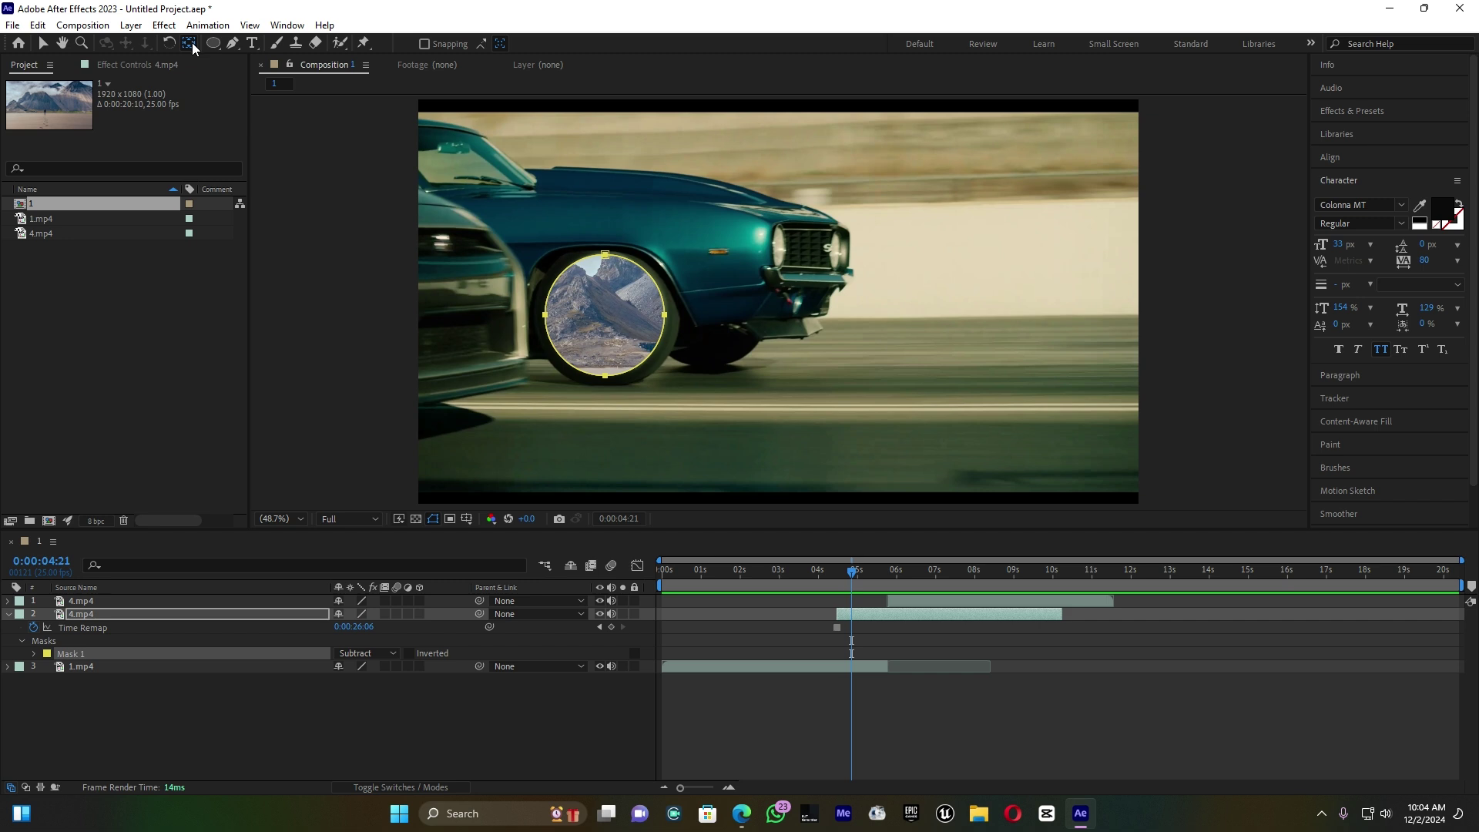
{"action": "left_click", "coordinate": [100, 613]}
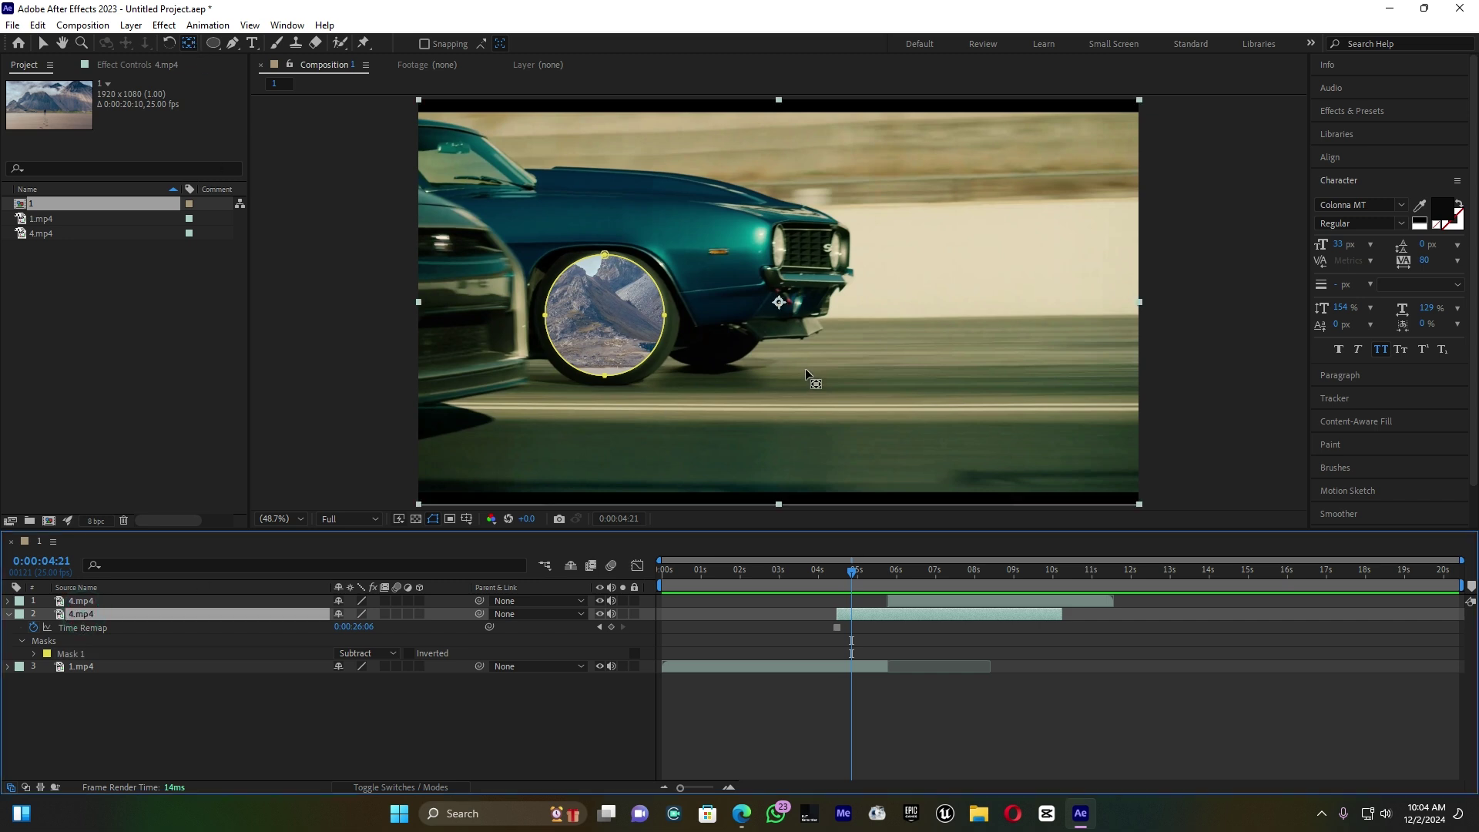
{"action": "left_click_drag", "start_coordinate": [779, 302], "coordinate": [603, 316]}
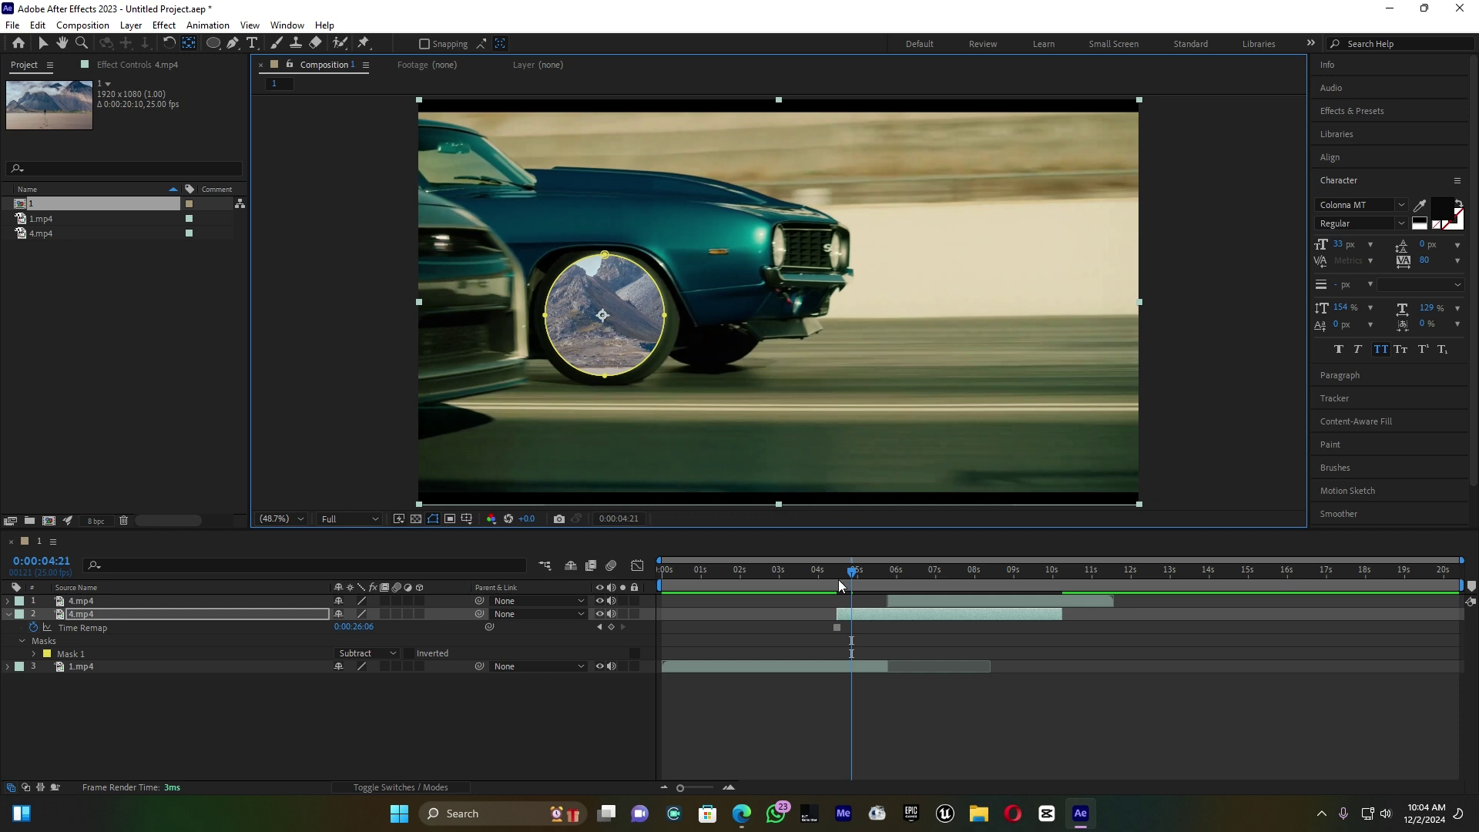
Step: Add a Scale keyframe at 100% on the frozen 4.mp4 layer at 0:00:05:19, where the moving 4.mp4 clip begins
{"action": "left_click_drag", "start_coordinate": [853, 578], "coordinate": [889, 578]}
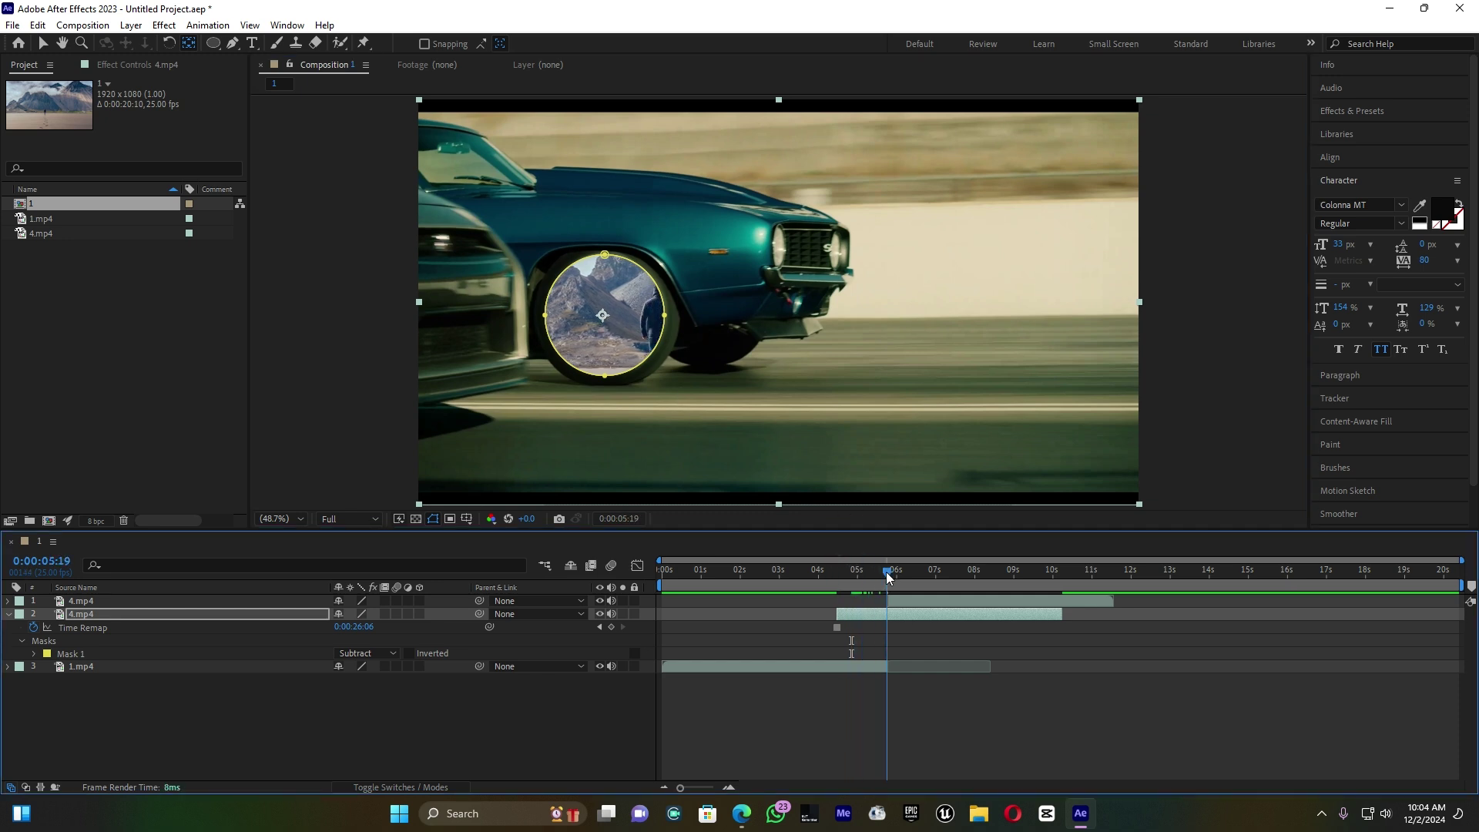
{"action": "left_click_drag", "start_coordinate": [682, 788], "coordinate": [724, 792]}
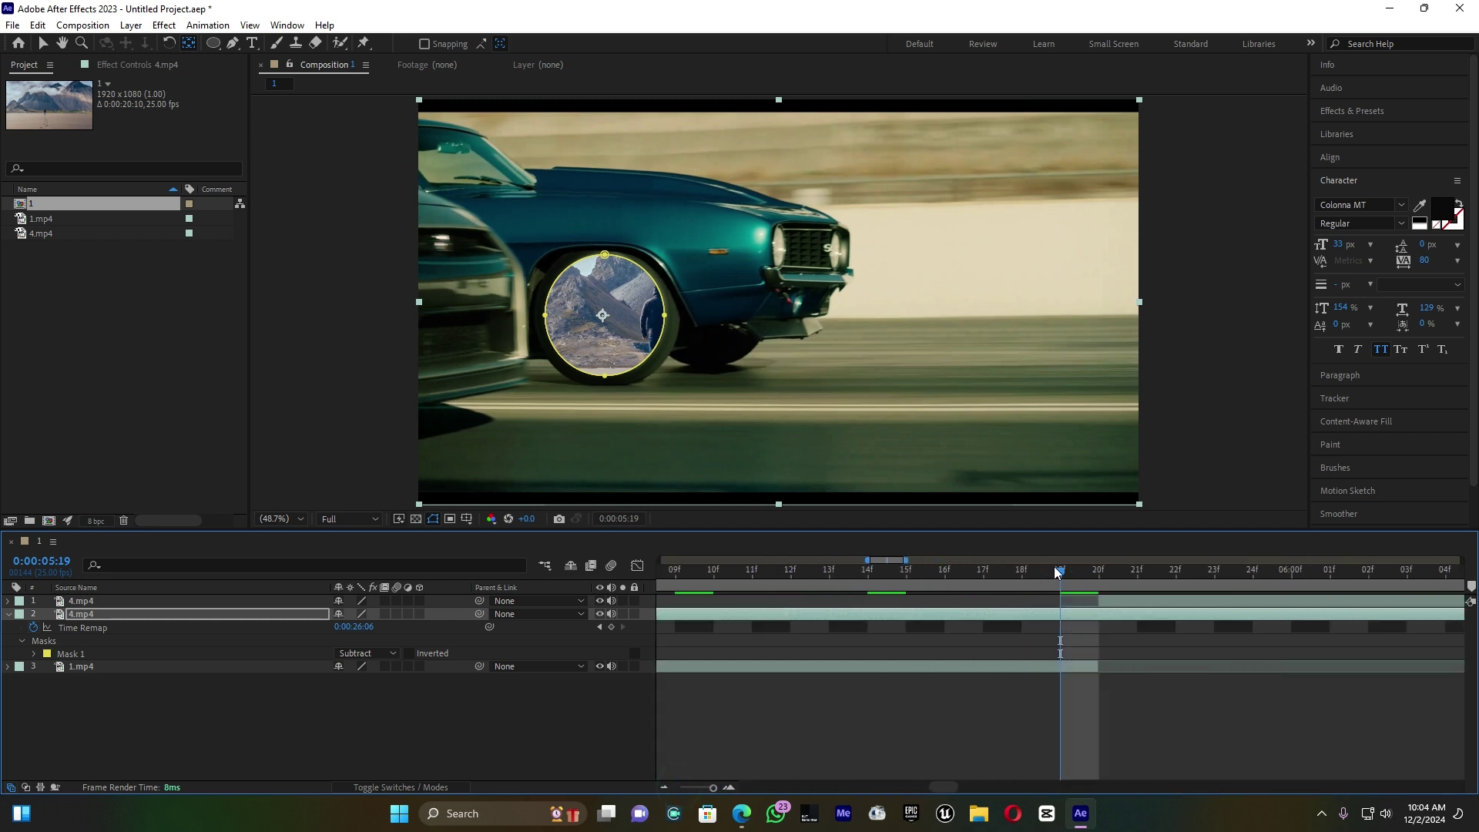
{"action": "mouse_move", "coordinate": [1060, 574]}
{"action": "left_mouse_down"}
{"action": "mouse_move", "coordinate": [1088, 577]}
{"action": "mouse_move", "coordinate": [1071, 572]}
{"action": "left_mouse_up"}
{"action": "left_click_drag", "start_coordinate": [713, 787], "coordinate": [690, 794]}
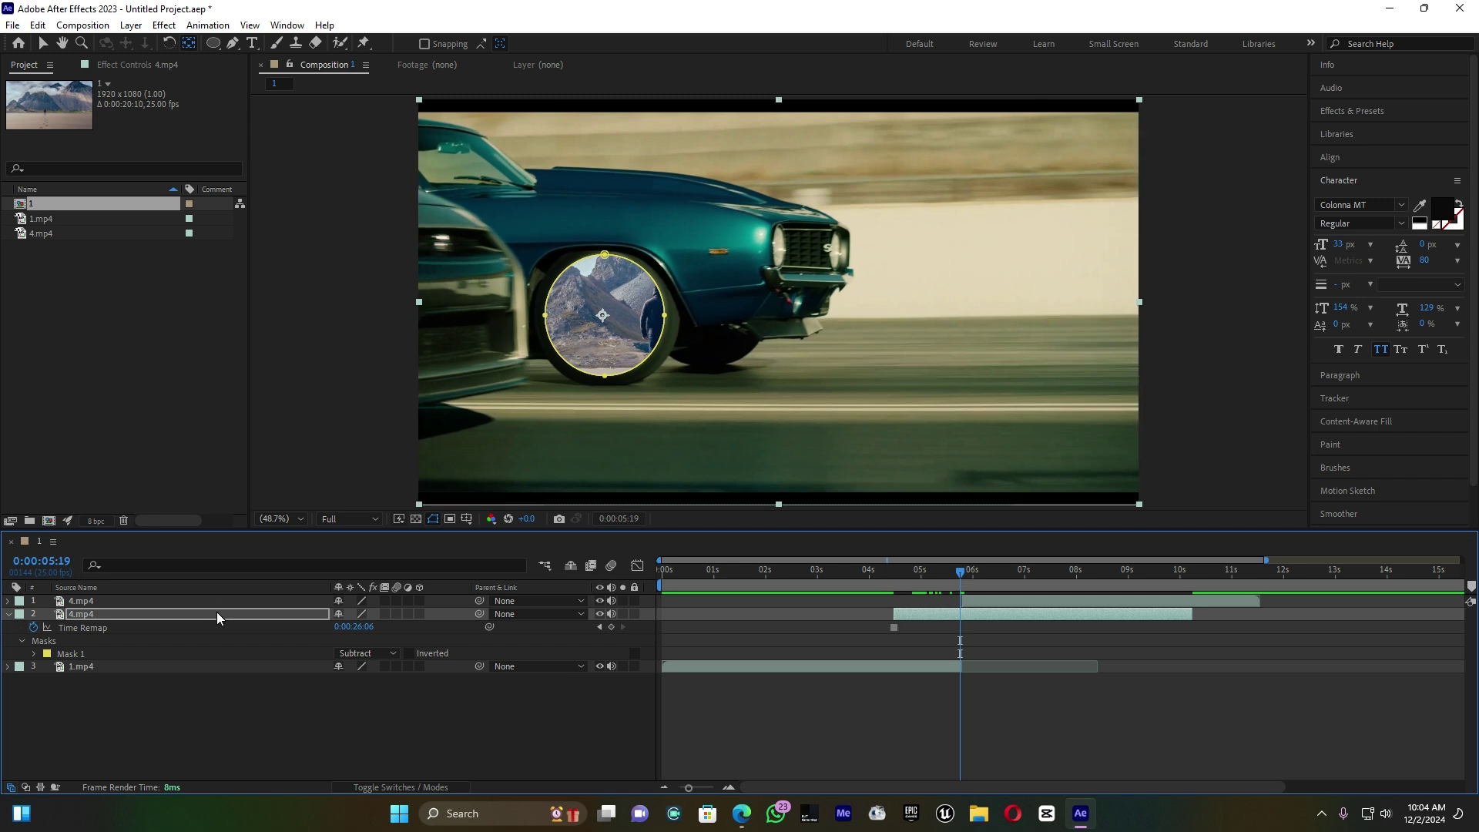
{"action": "left_click", "coordinate": [8, 615]}
{"action": "key", "text": "s"}
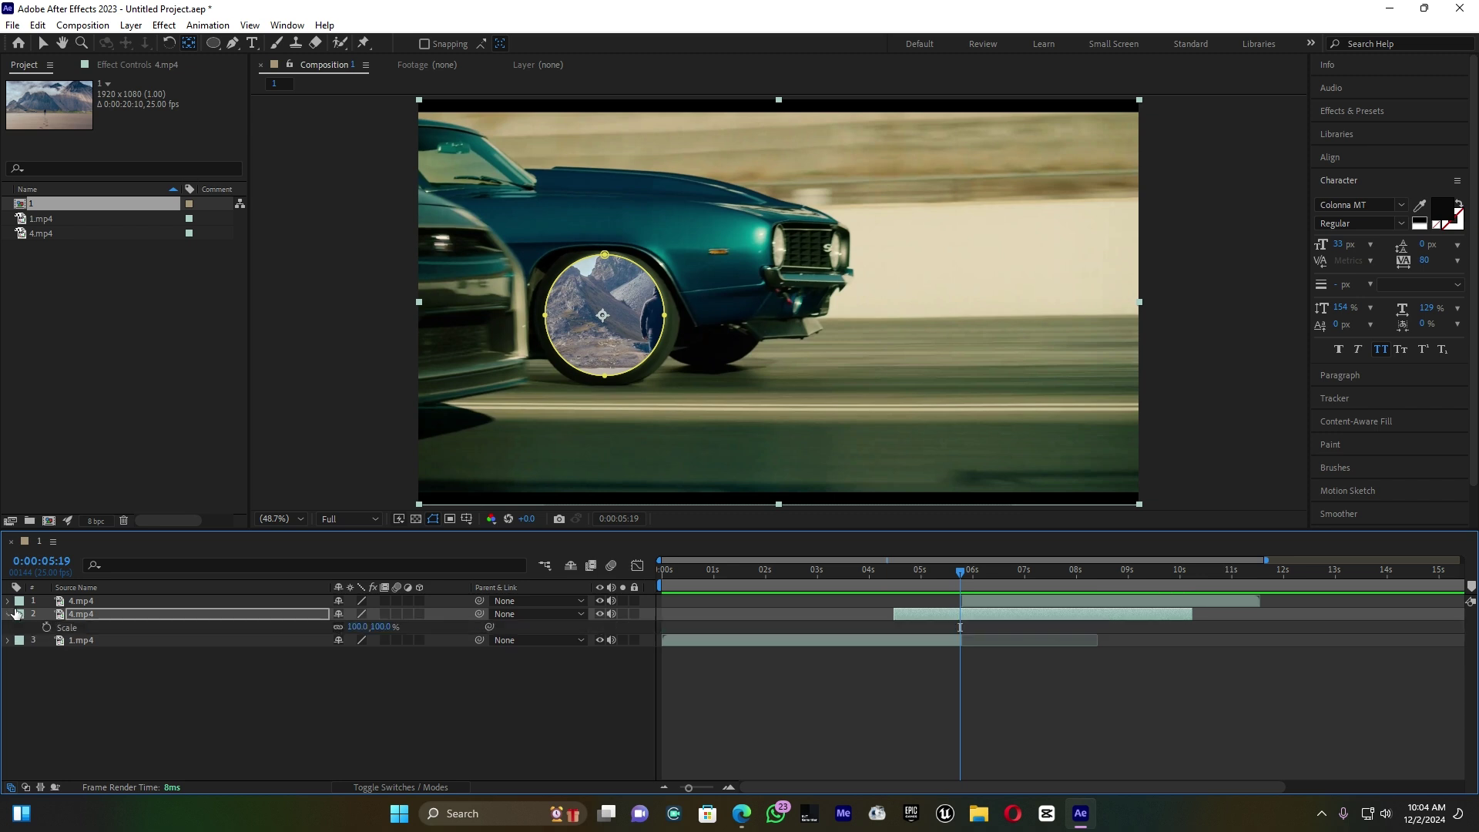
{"action": "left_click", "coordinate": [46, 627]}
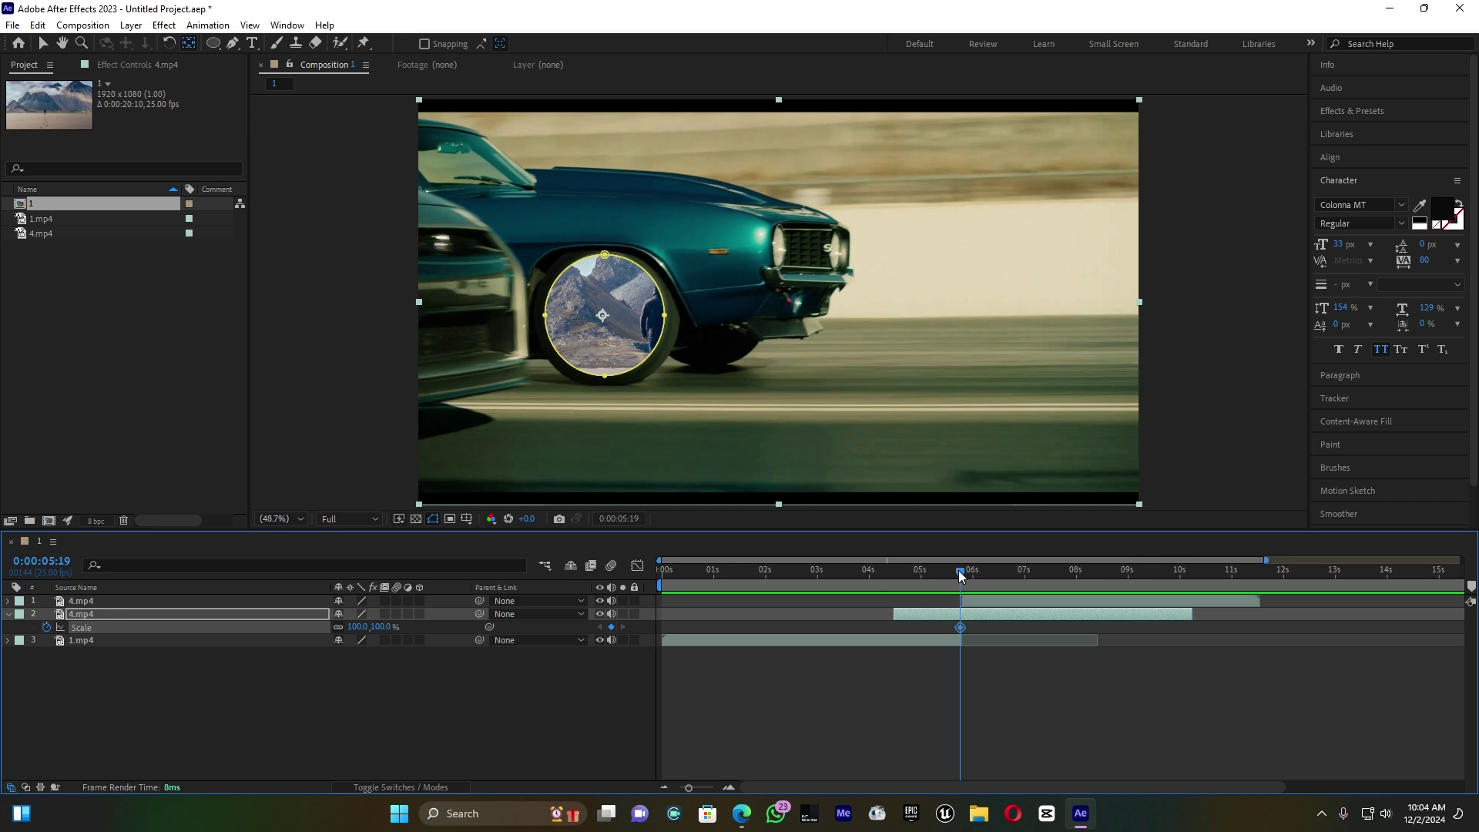
Step: Set the frozen layer's Scale to 1046% at 0:00:04:16 and preview the zoom out of the wheel
{"action": "left_click_drag", "start_coordinate": [957, 575], "coordinate": [903, 592]}
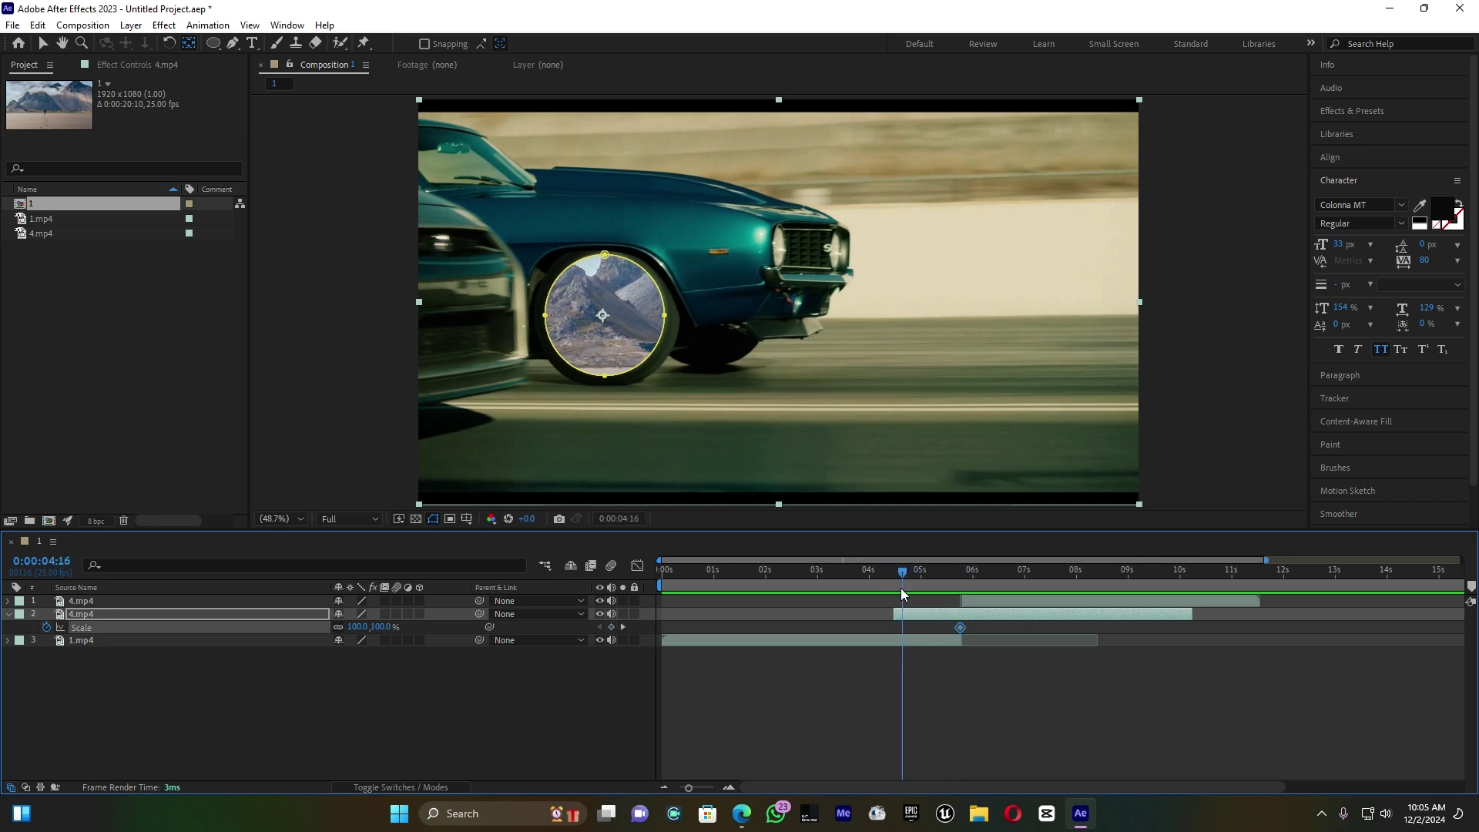
{"action": "left_click_drag", "start_coordinate": [361, 628], "coordinate": [1052, 590]}
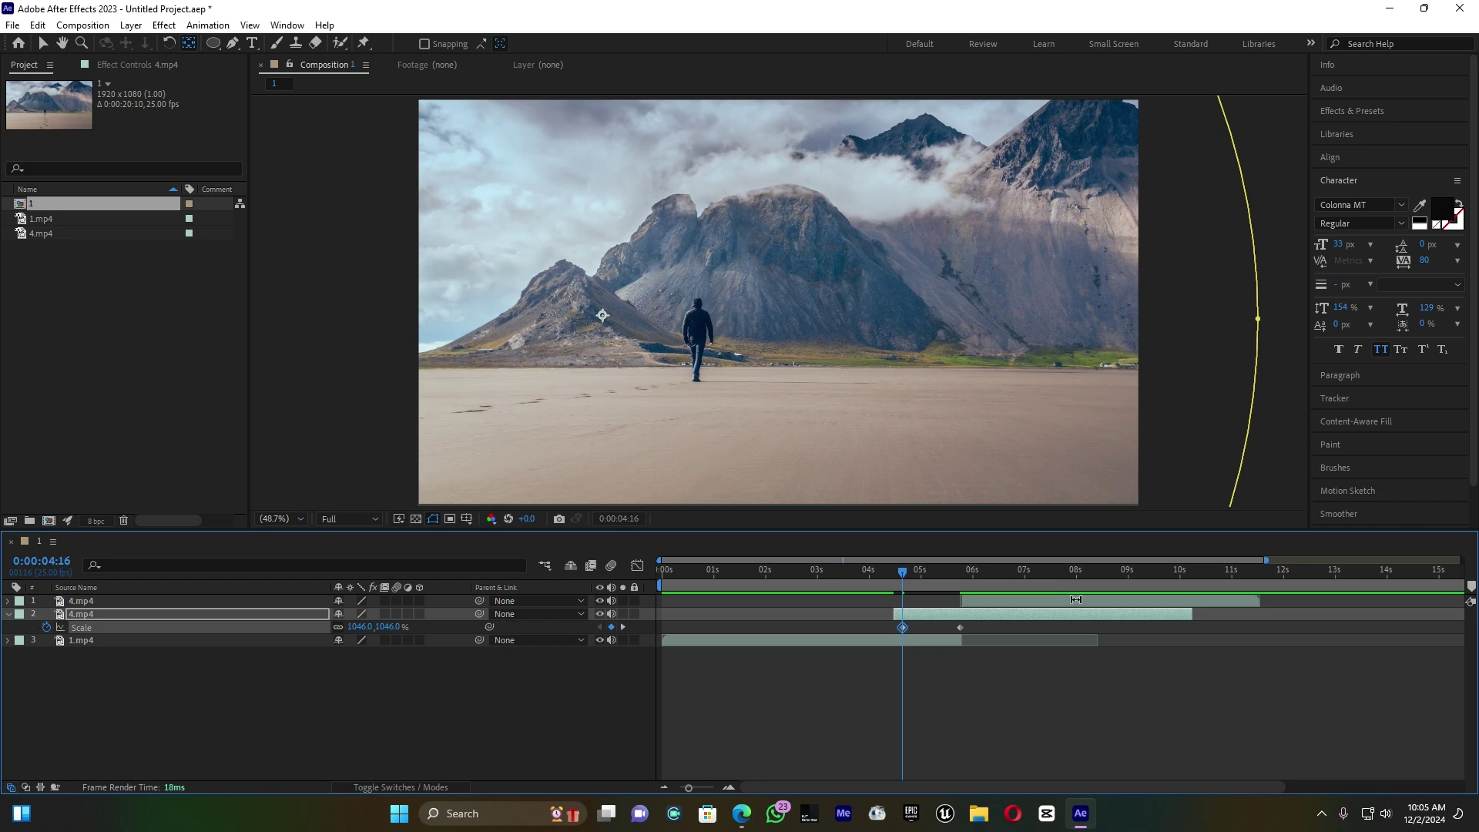
{"action": "key", "text": "space"}
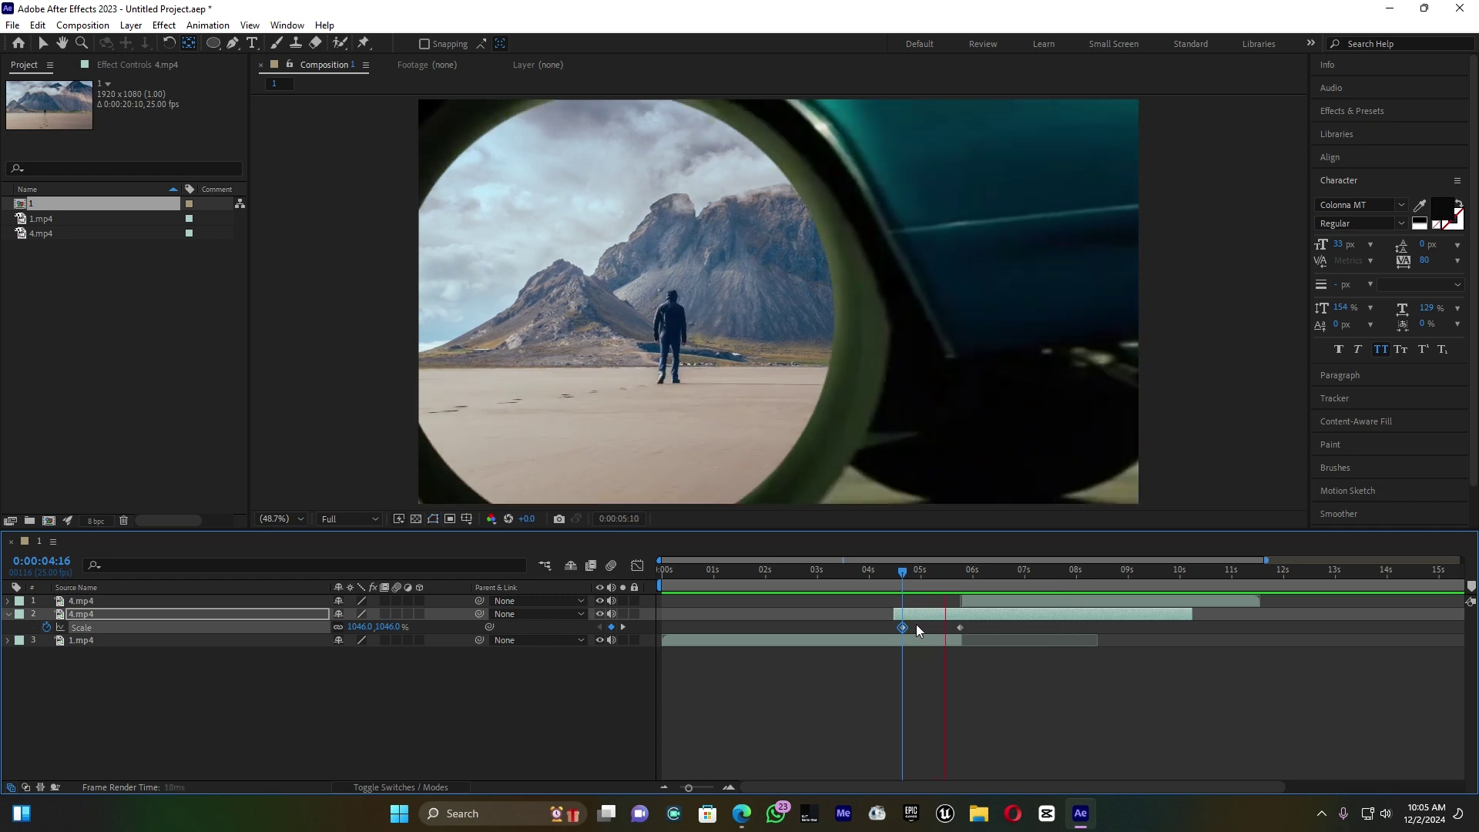
{"action": "left_click", "coordinate": [903, 568]}
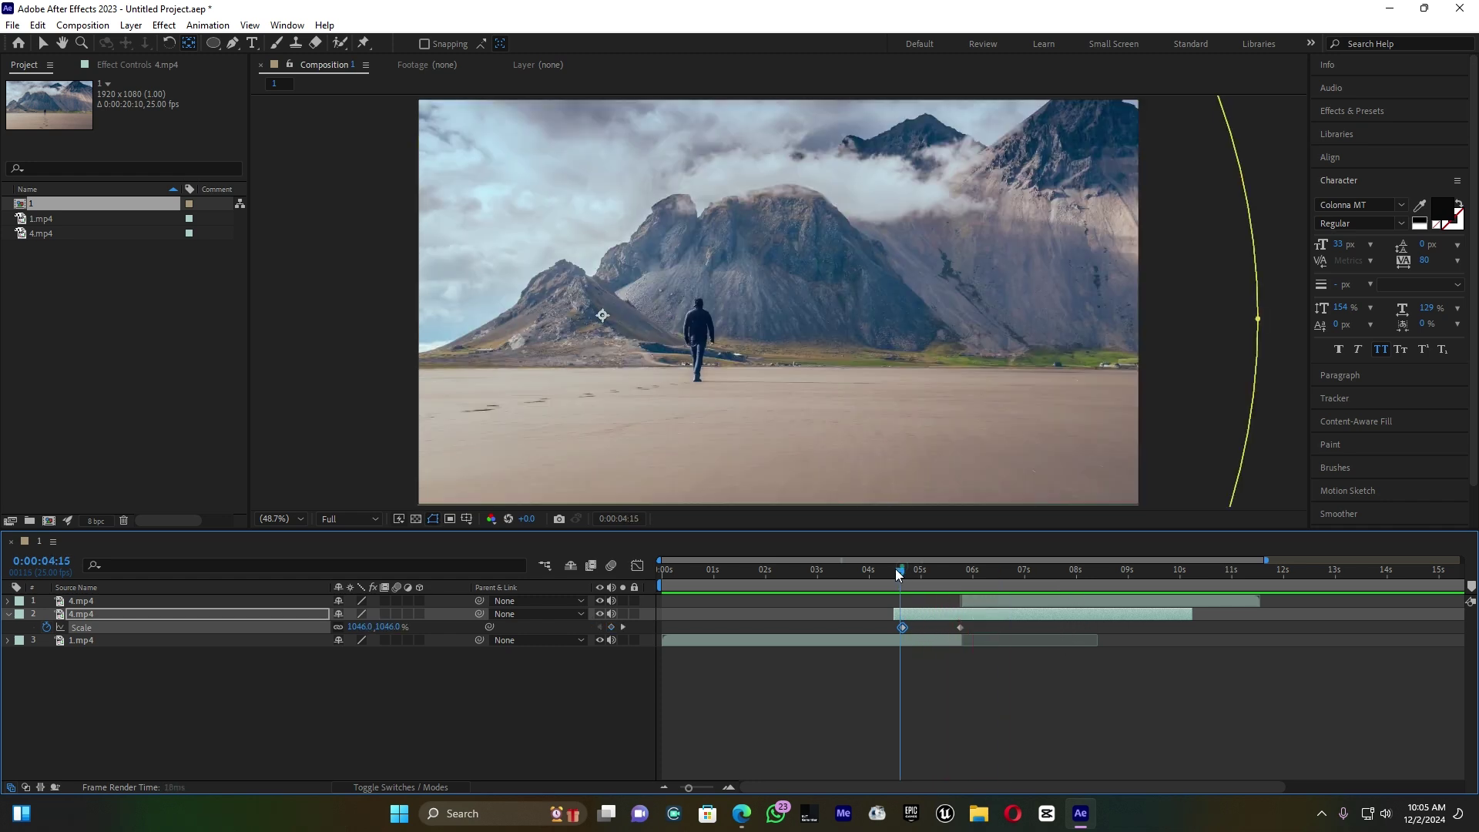
{"action": "left_click_drag", "start_coordinate": [898, 572], "coordinate": [885, 576]}
{"action": "key", "text": "space"}
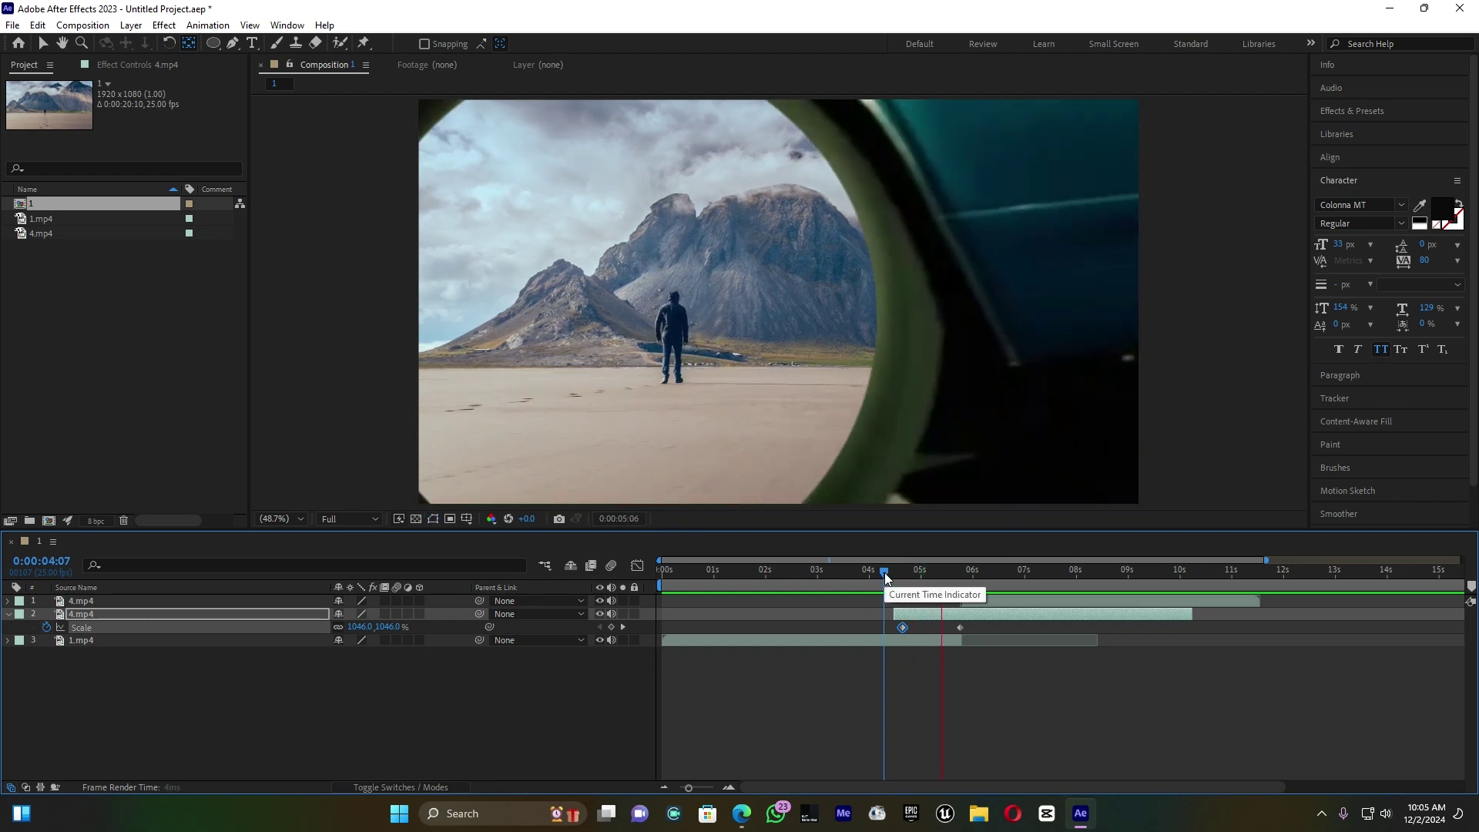
Step: Feather the frozen layer's wheel mask by 28 pixels, checking the edge at 0:00:05:10
{"action": "left_click", "coordinate": [964, 570]}
{"action": "left_click_drag", "start_coordinate": [955, 572], "coordinate": [942, 572]}
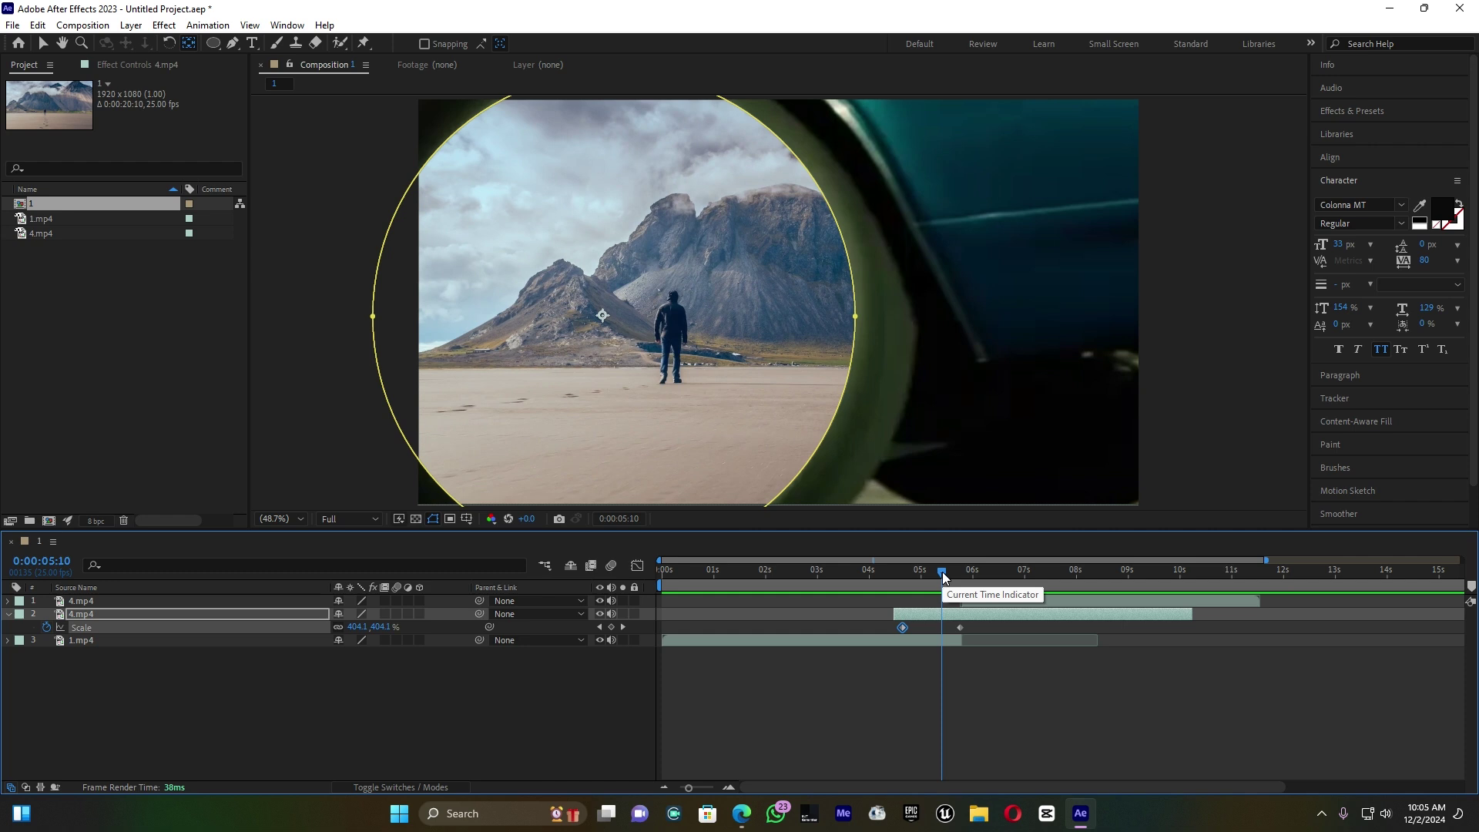
{"action": "left_click", "coordinate": [8, 614]}
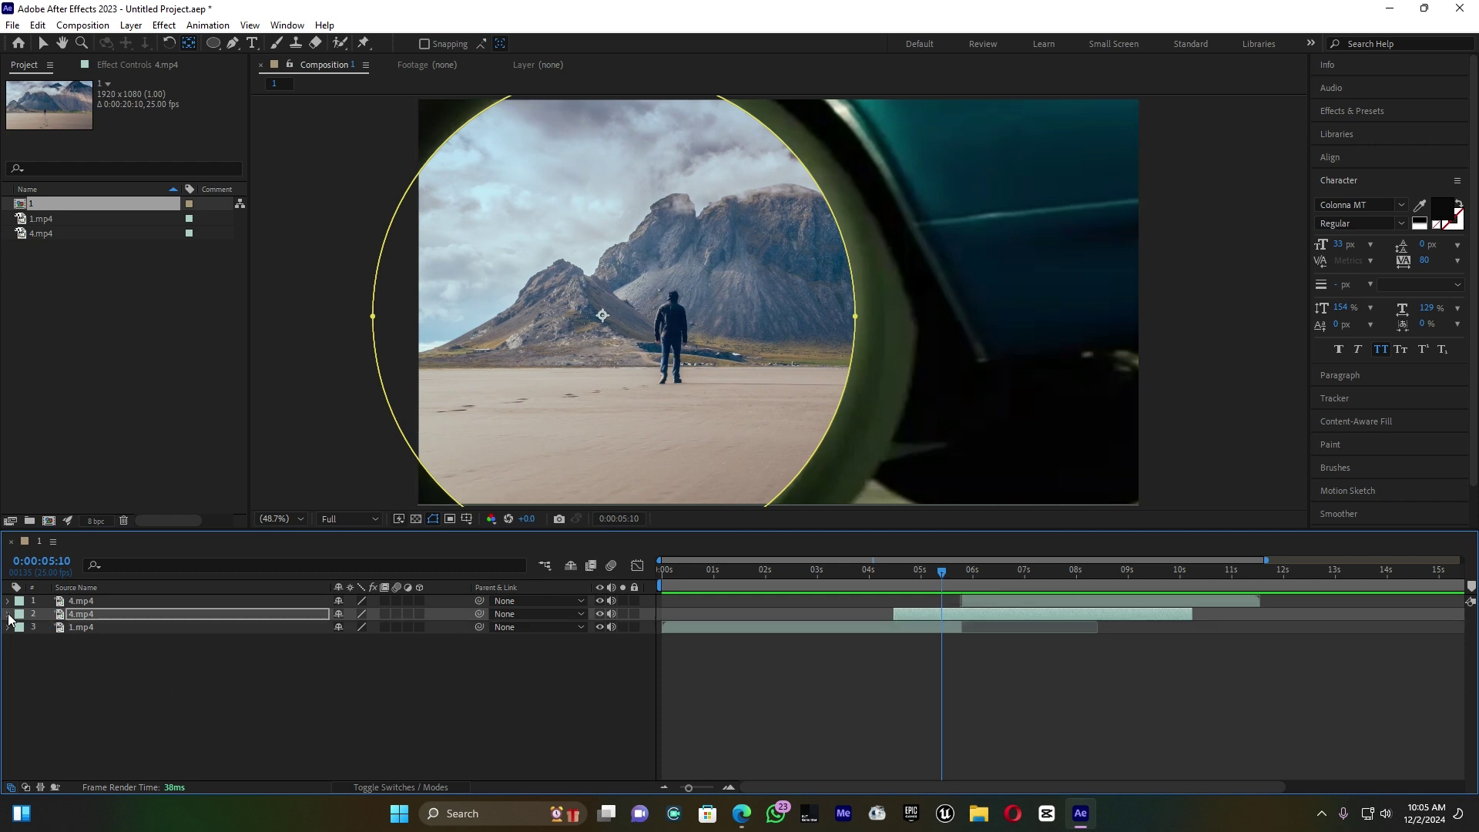
{"action": "left_click", "coordinate": [9, 614]}
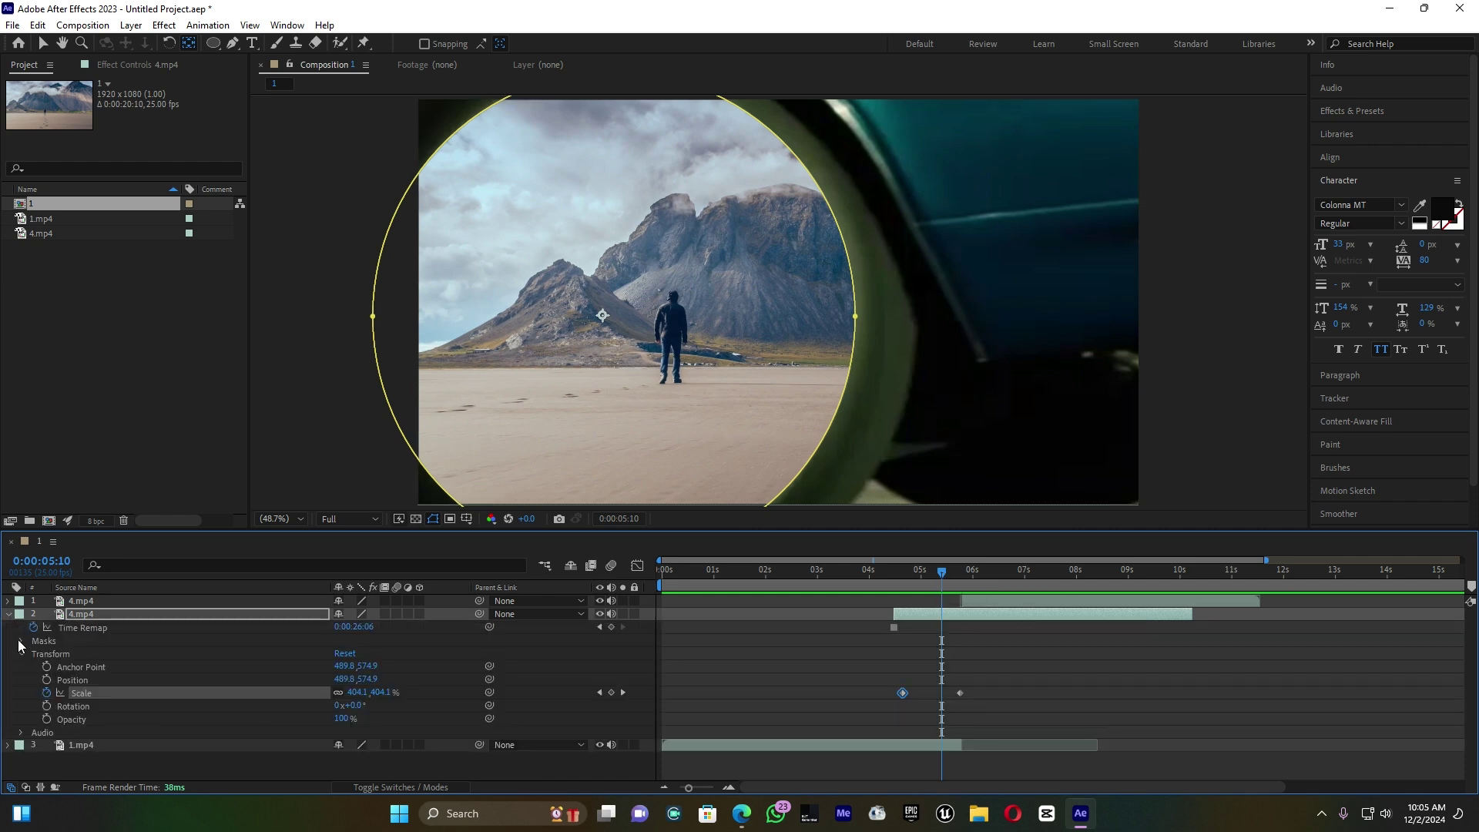
{"action": "left_click", "coordinate": [21, 641]}
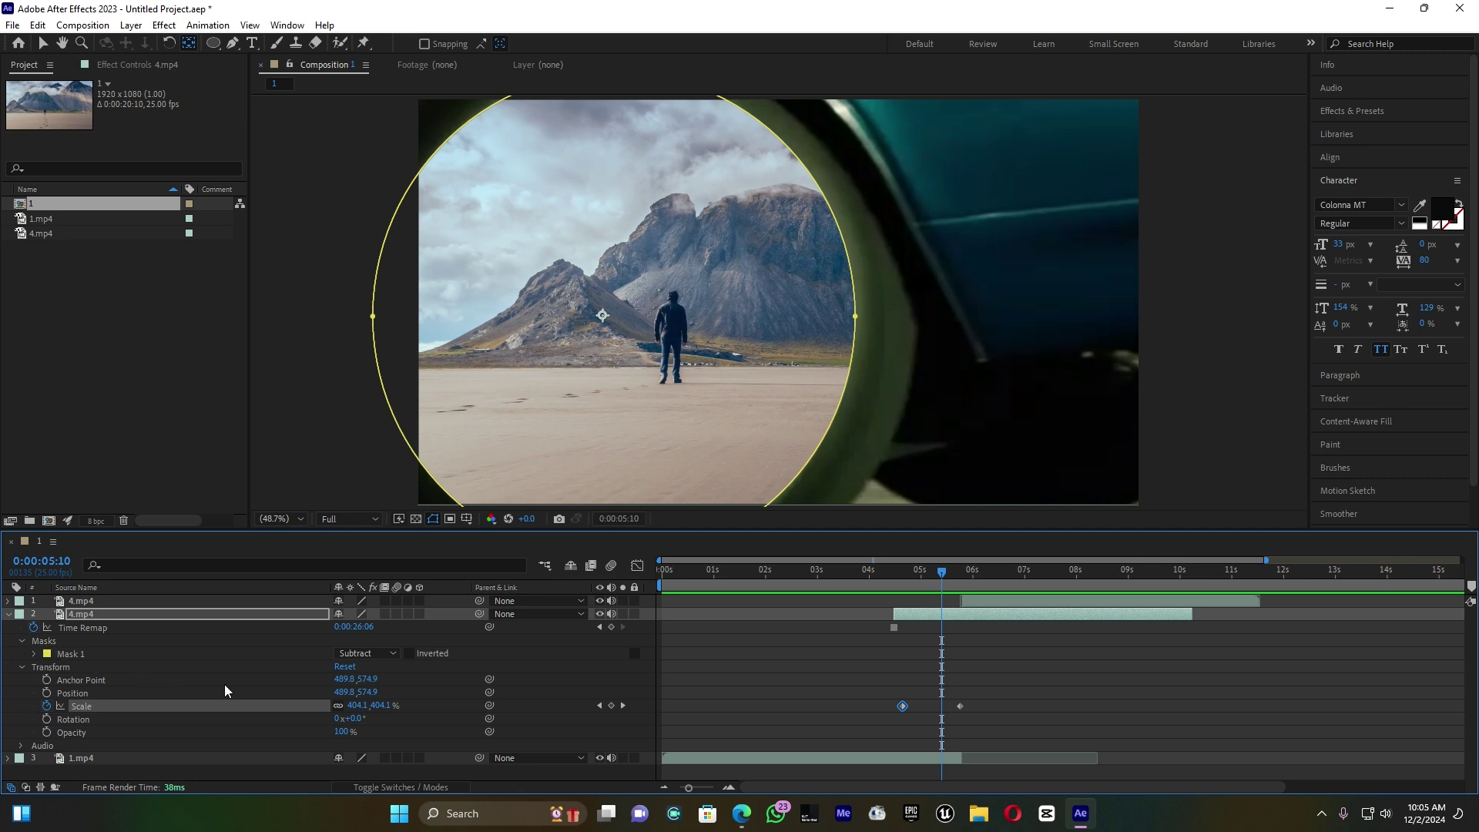
{"action": "left_click", "coordinate": [36, 654]}
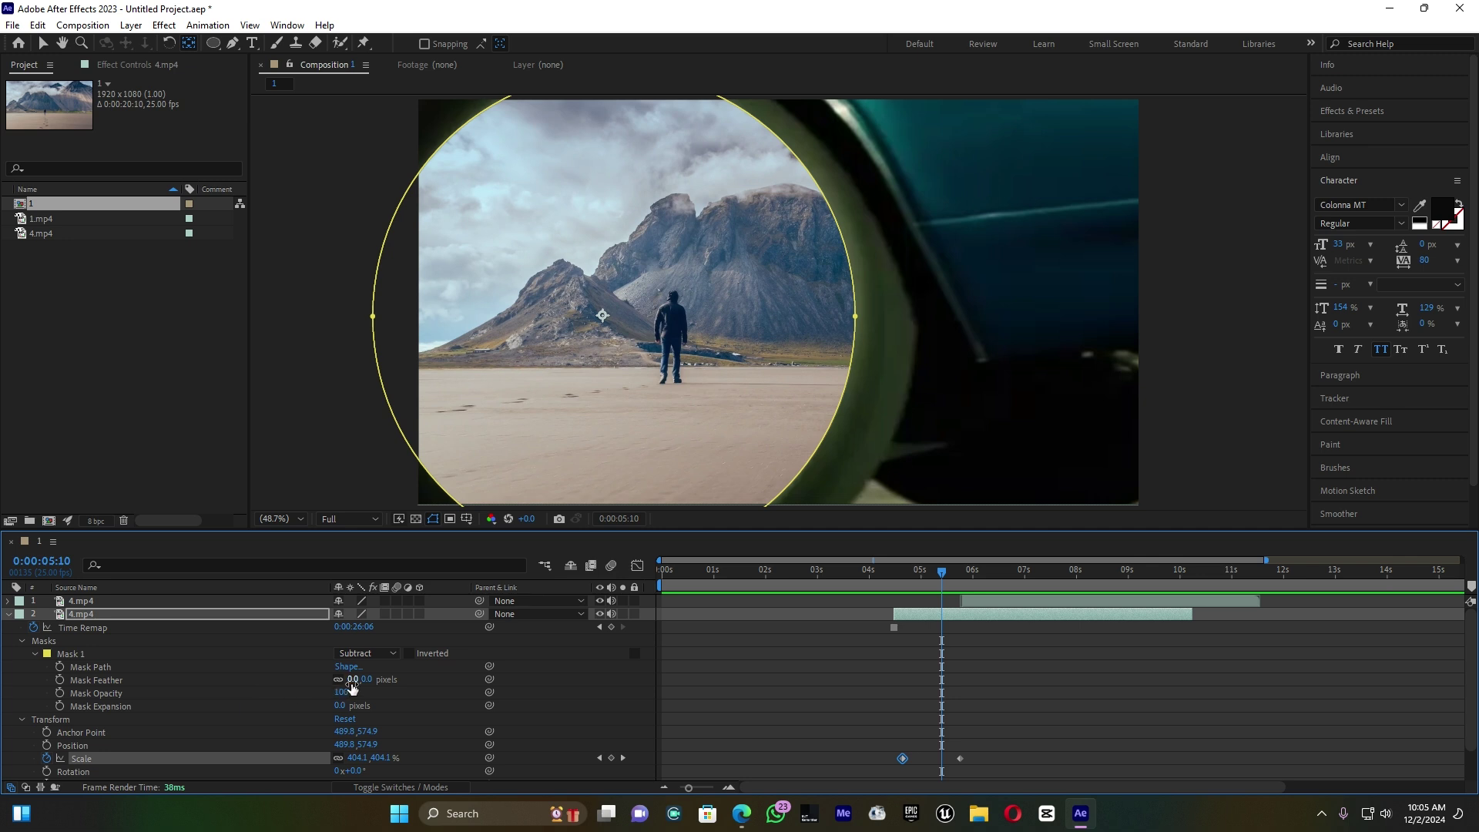
{"action": "left_click_drag", "start_coordinate": [353, 680], "coordinate": [379, 686]}
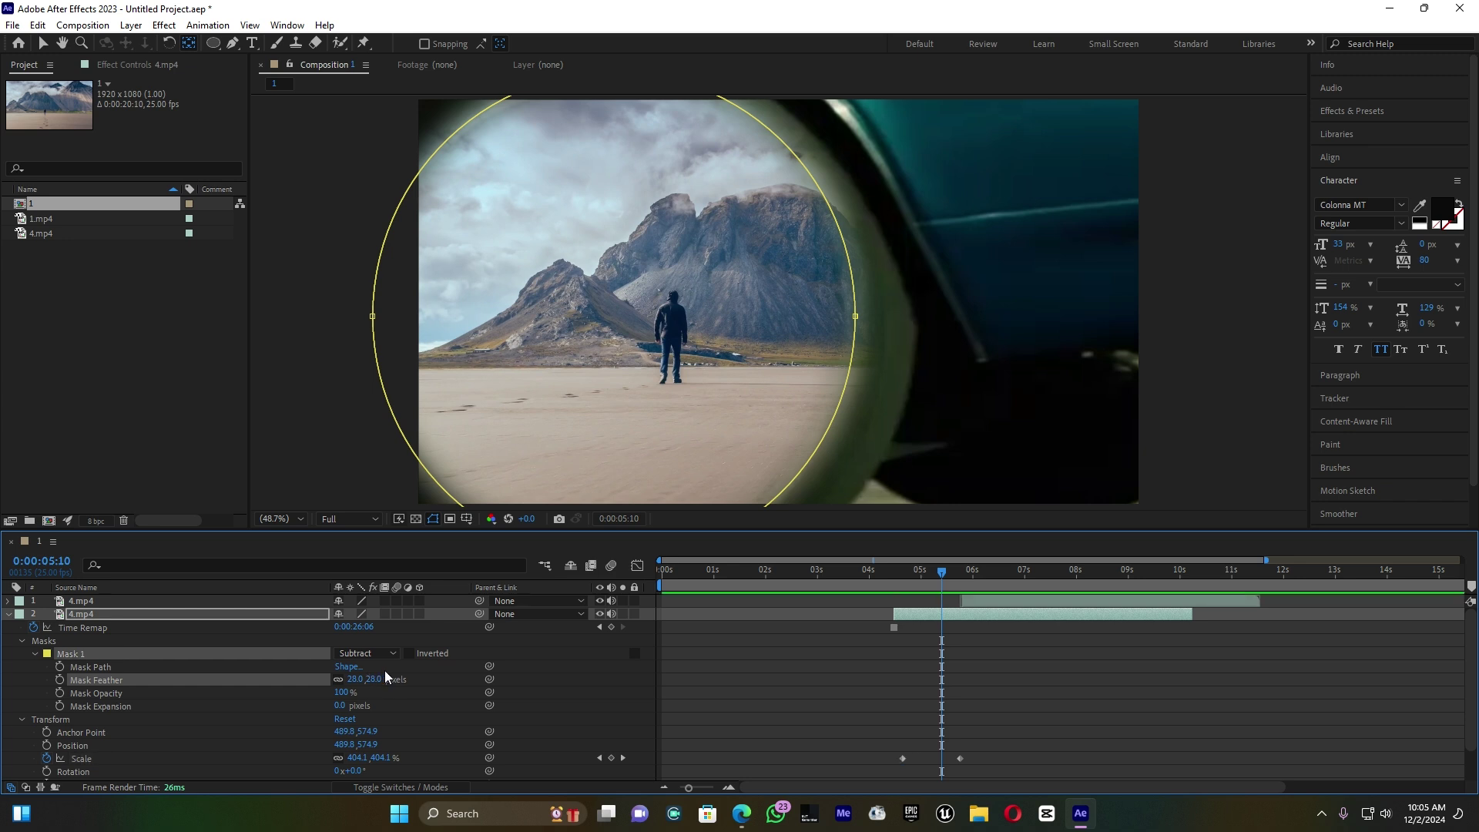
Step: Apply Easy Ease to both Scale keyframes of the frozen layer and preview the transition from about 3.6 seconds
{"action": "scroll", "coordinate": [910, 739], "scroll_direction": "down", "scroll_amount": 2}
{"action": "left_click_drag", "start_coordinate": [885, 694], "coordinate": [988, 747]}
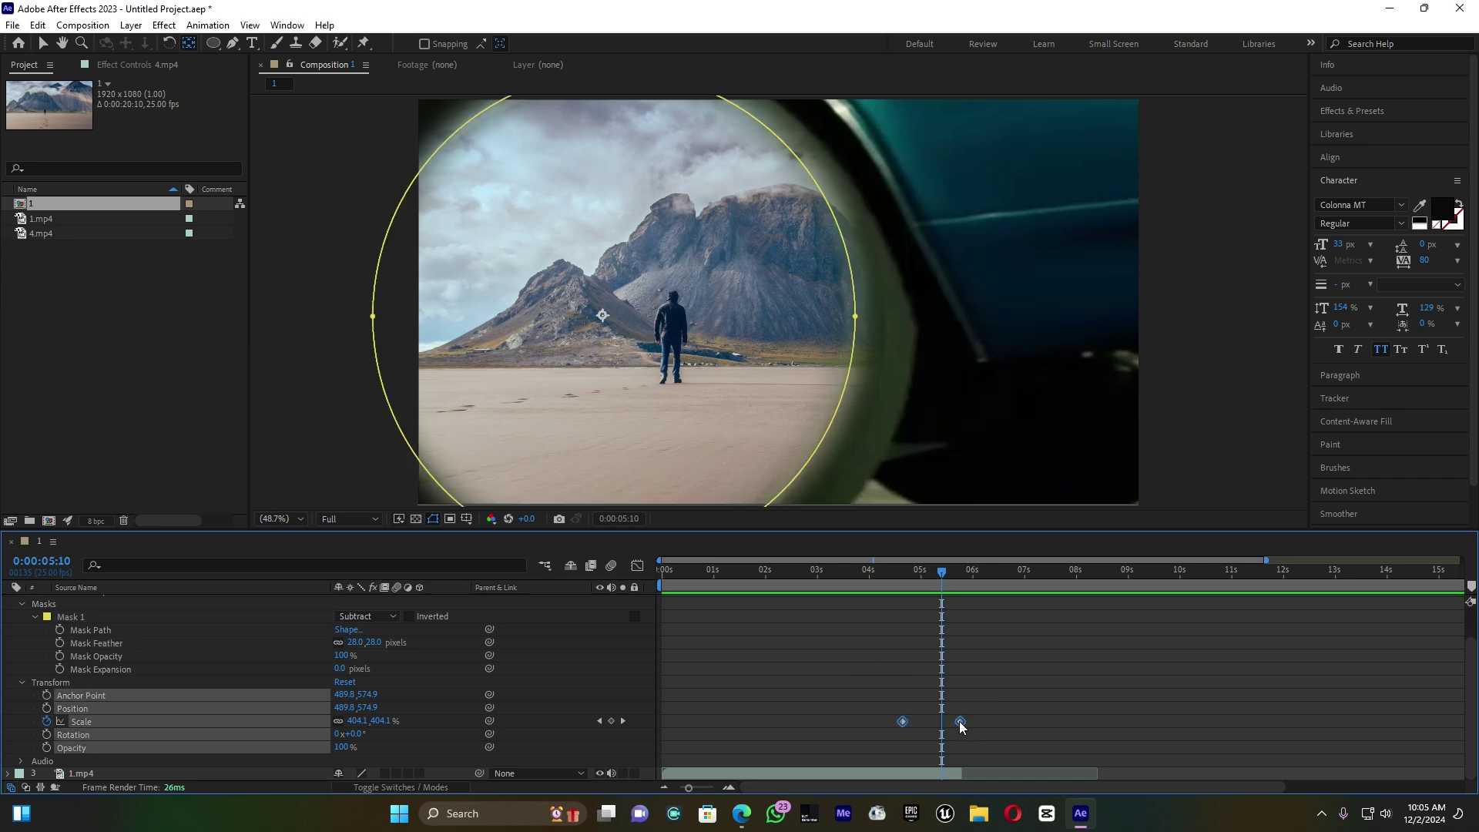
{"action": "right_click", "coordinate": [960, 722]}
{"action": "mouse_move", "coordinate": [1043, 711]}
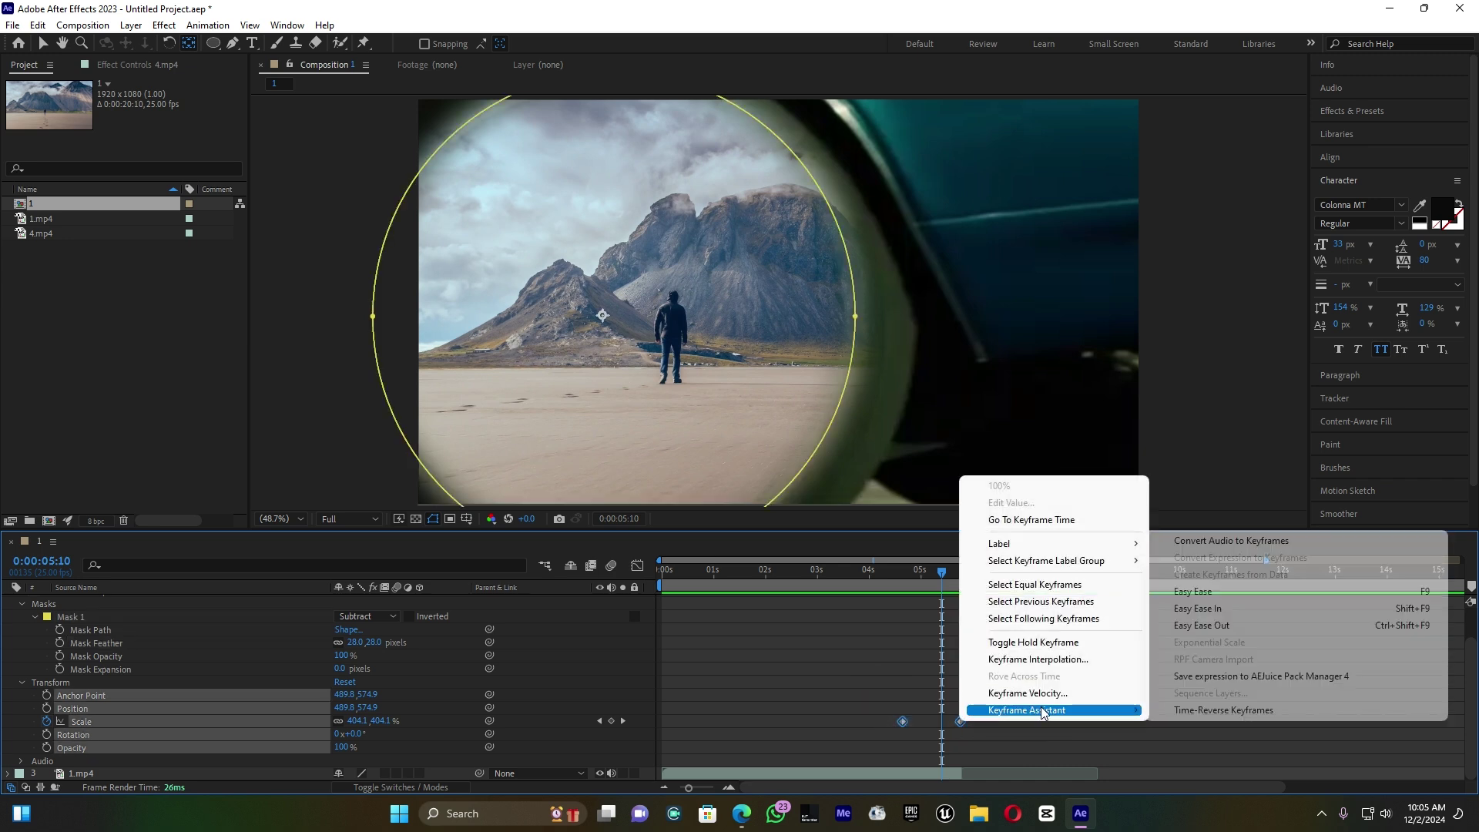
{"action": "left_click", "coordinate": [1233, 591]}
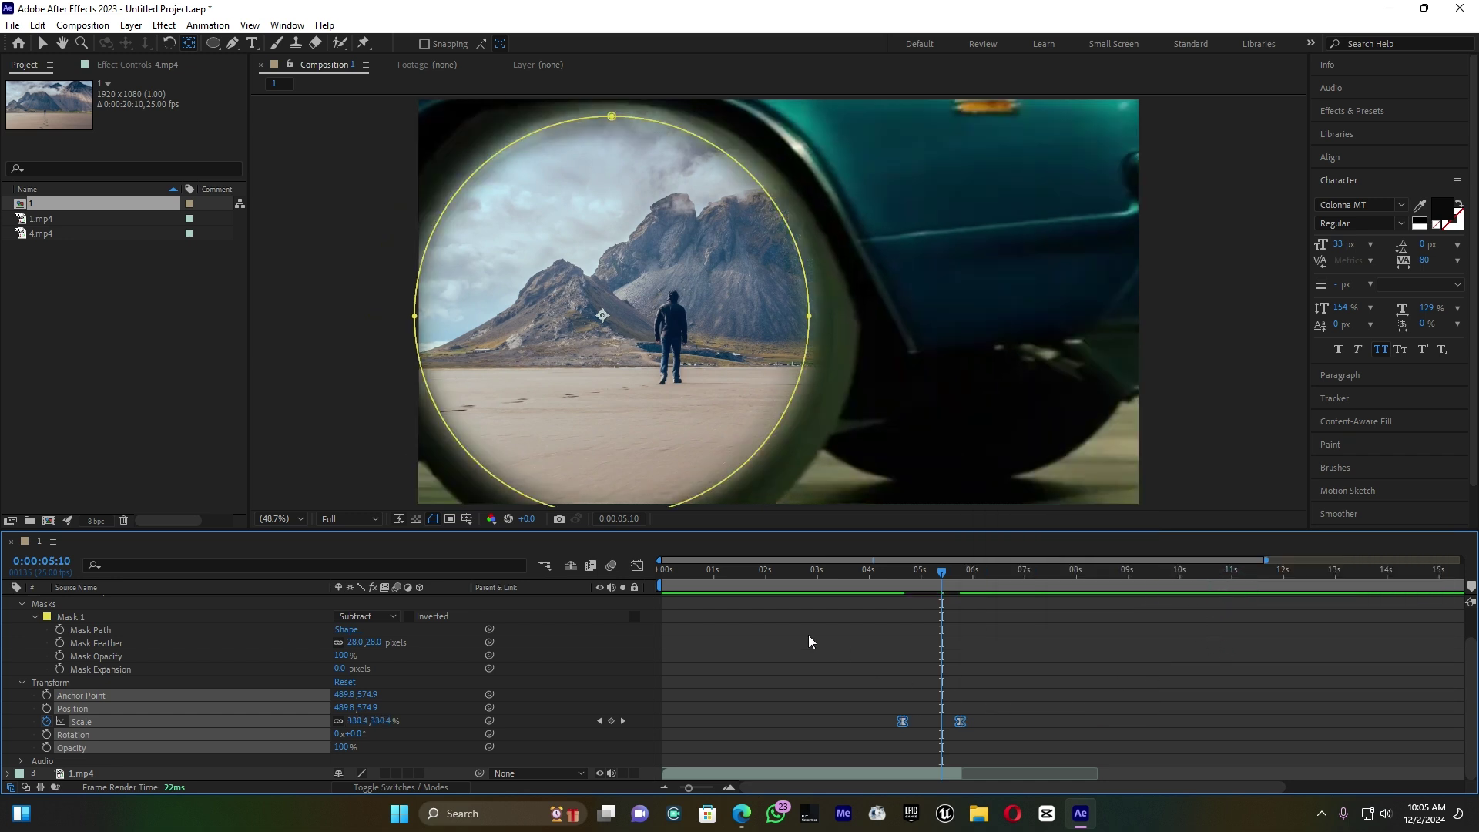
{"action": "left_click", "coordinate": [849, 575]}
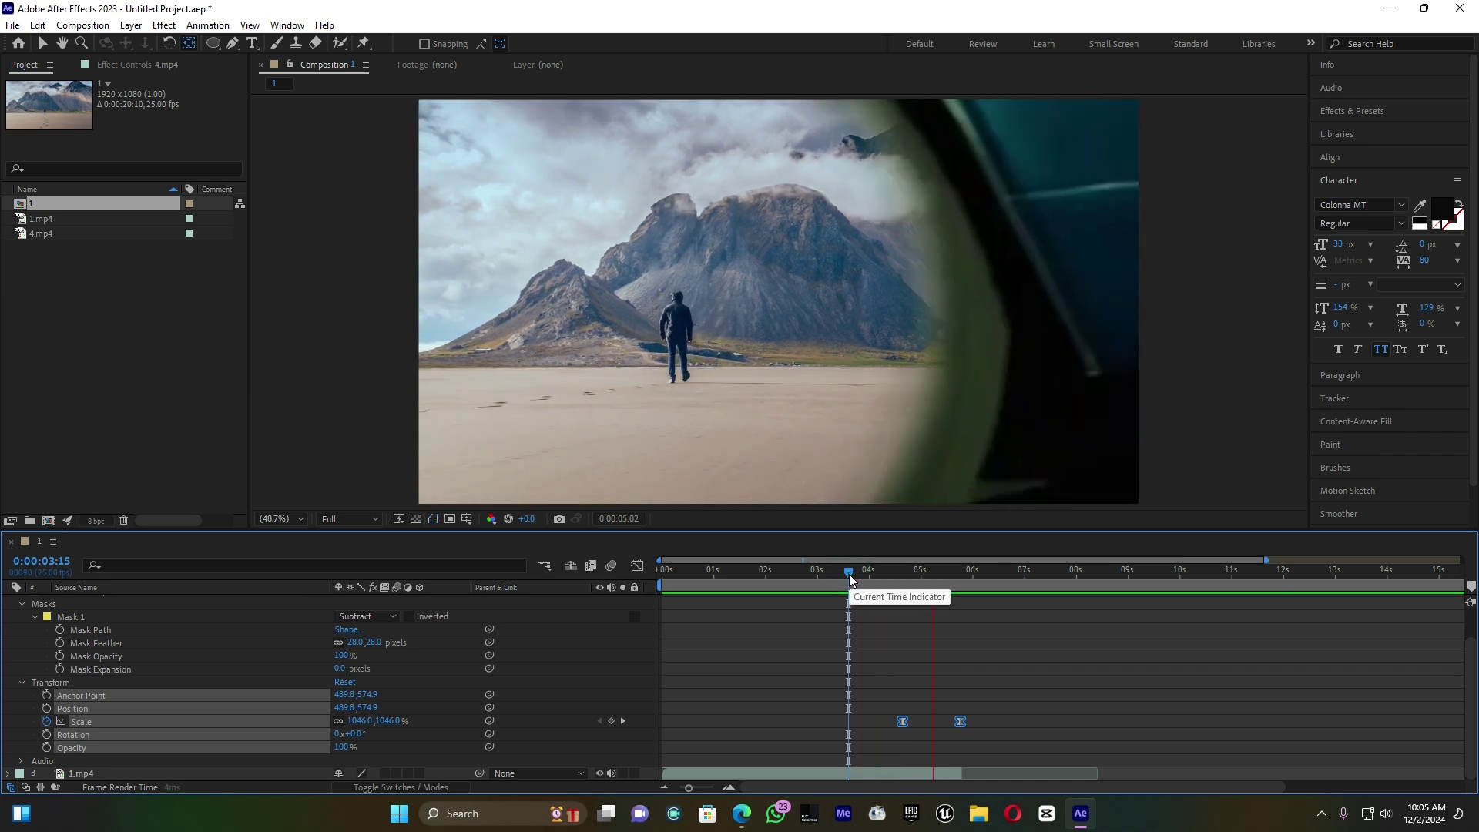
{"action": "key", "text": "space"}
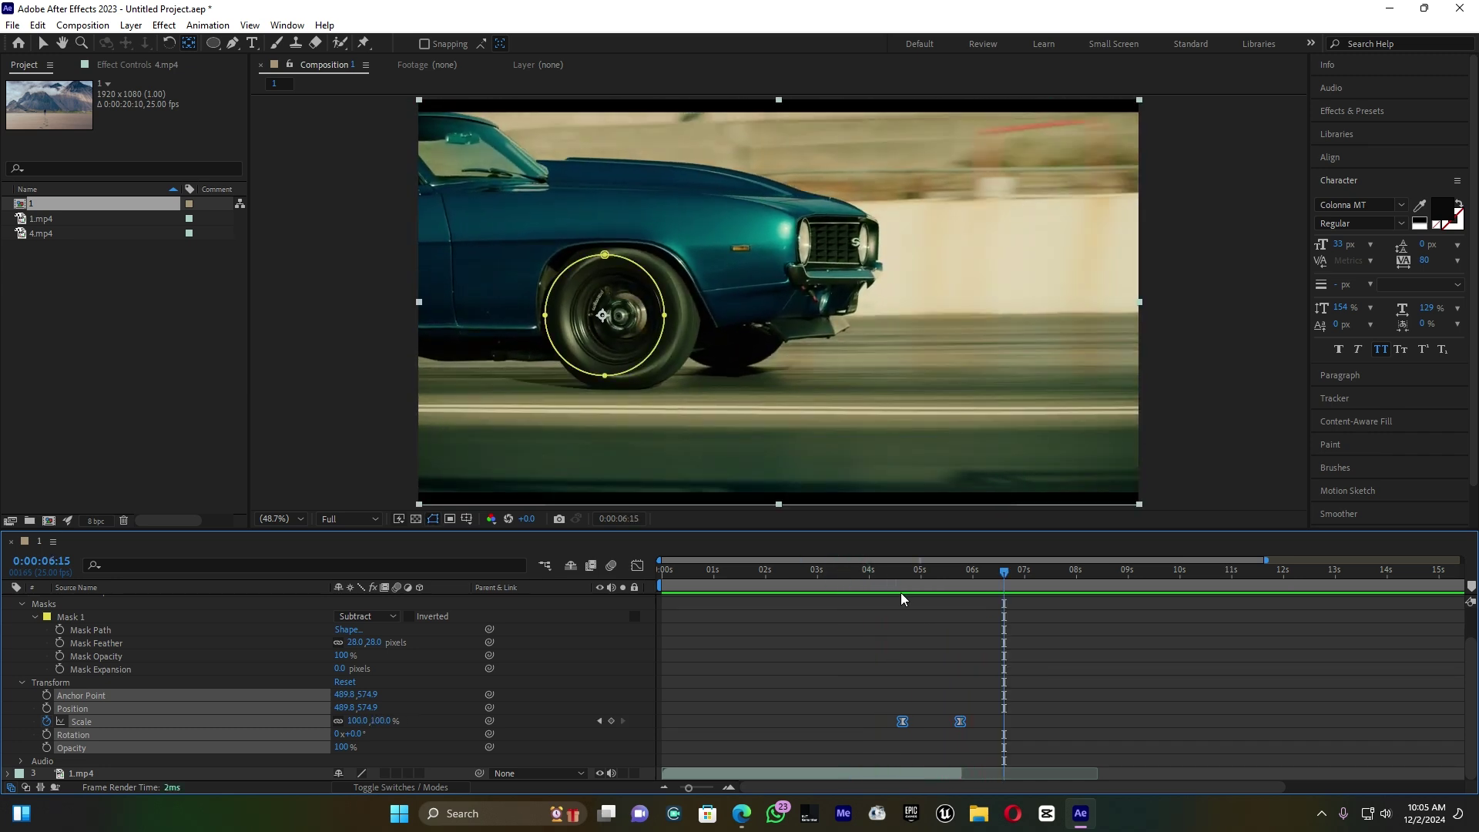
Step: Shift the first Scale keyframe to about 4.9 seconds and display the Scale animation as a value graph in the Graph Editor
{"action": "left_click", "coordinate": [902, 720]}
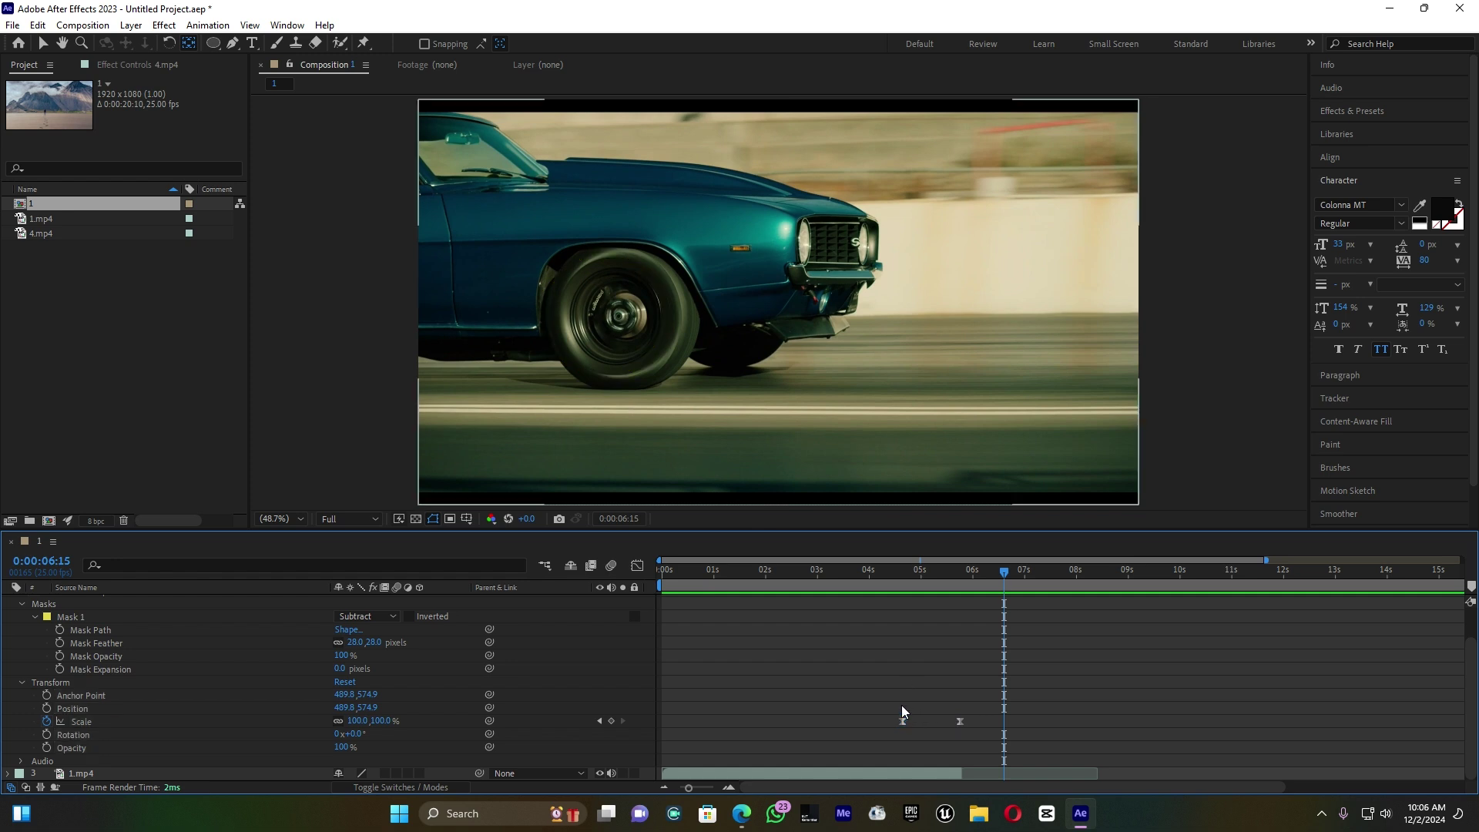
{"action": "left_click_drag", "start_coordinate": [903, 722], "coordinate": [977, 745]}
{"action": "left_click", "coordinate": [637, 566]}
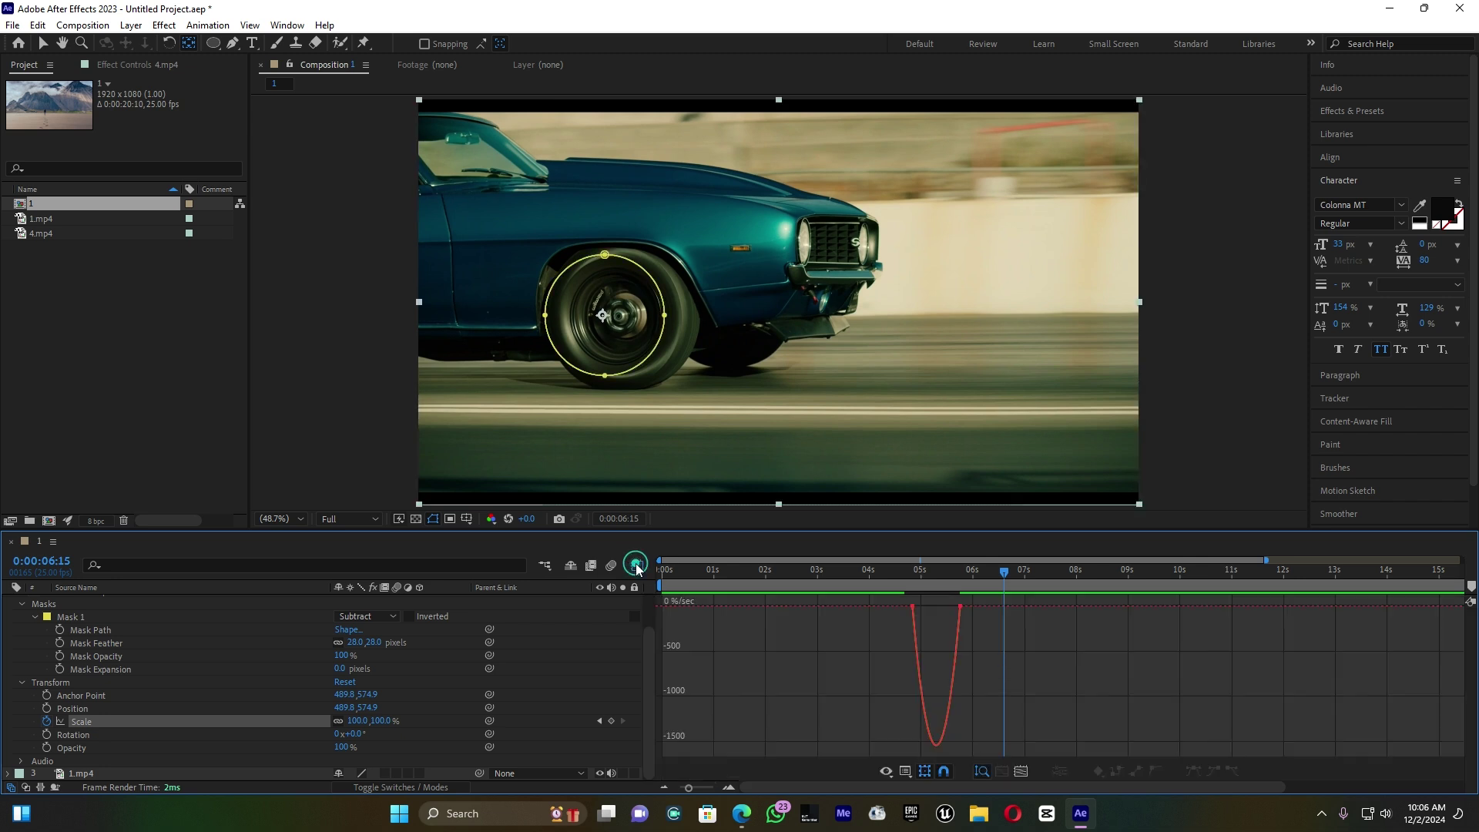
{"action": "left_click", "coordinate": [907, 773]}
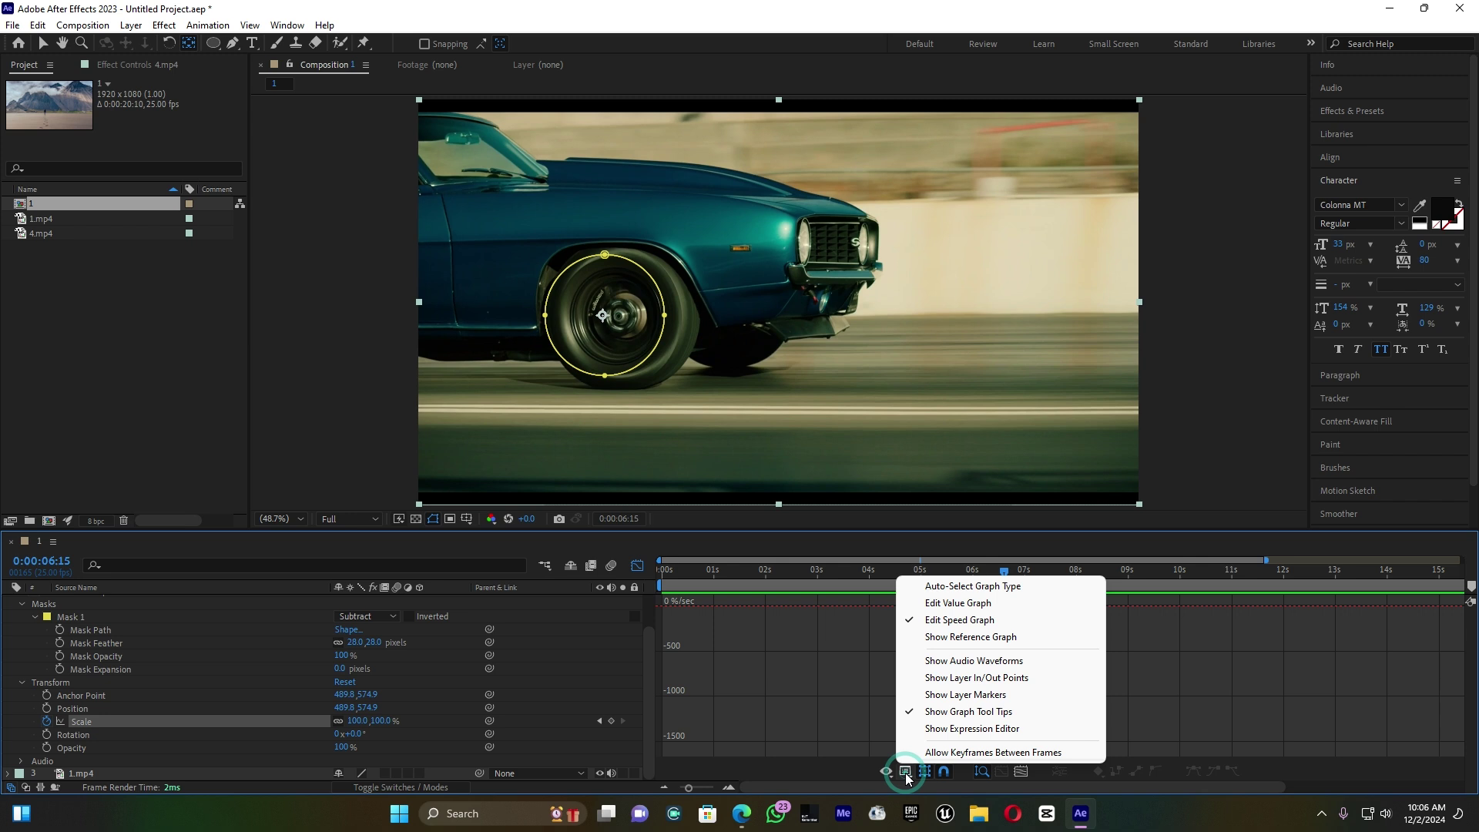
{"action": "left_click", "coordinate": [954, 604]}
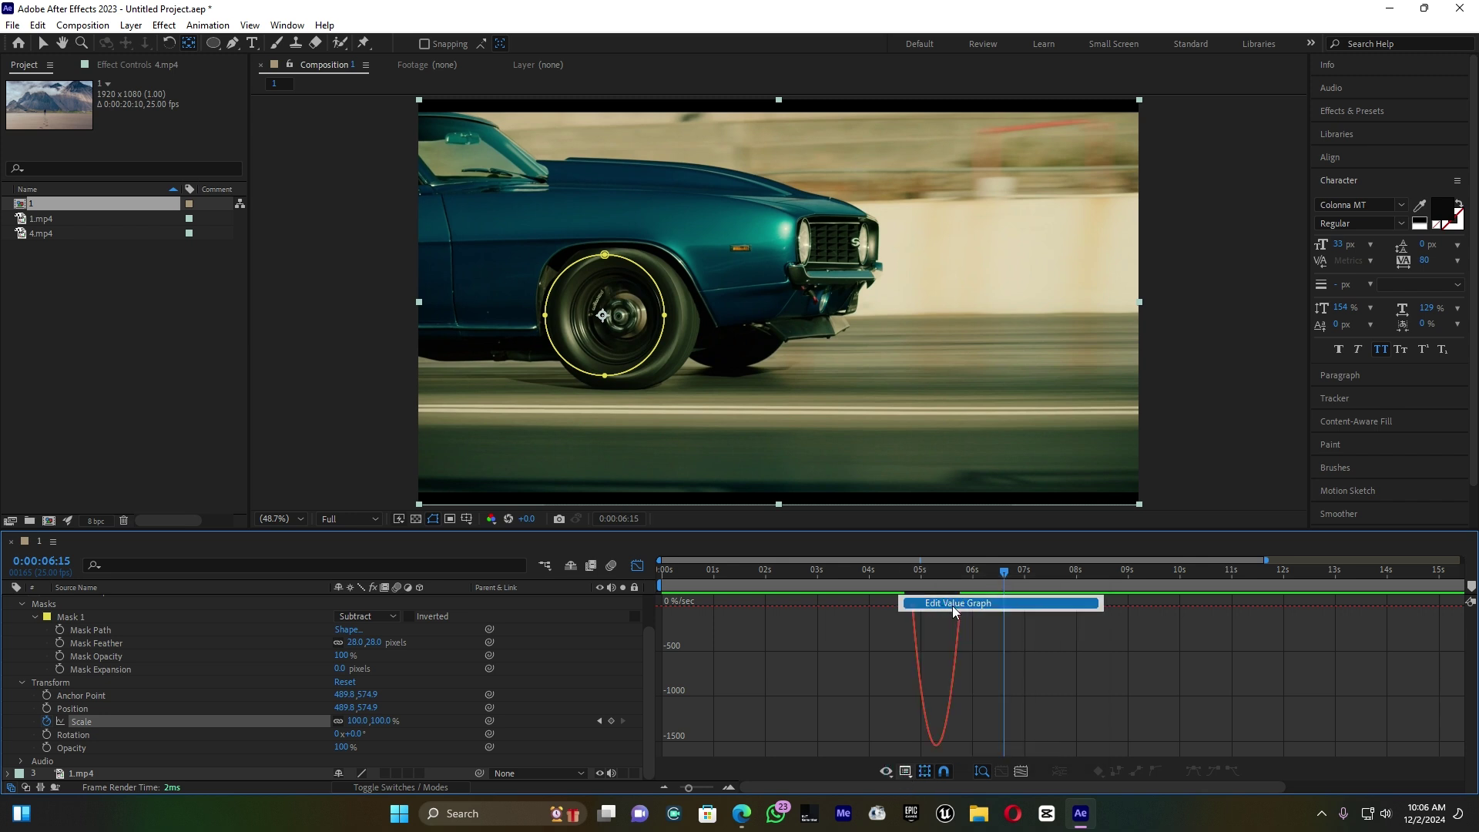
Step: Reshape the Scale curve to fall steeply after the first keyframe and flatten into the last one, and preview the motion
{"action": "left_click_drag", "start_coordinate": [904, 600], "coordinate": [980, 759]}
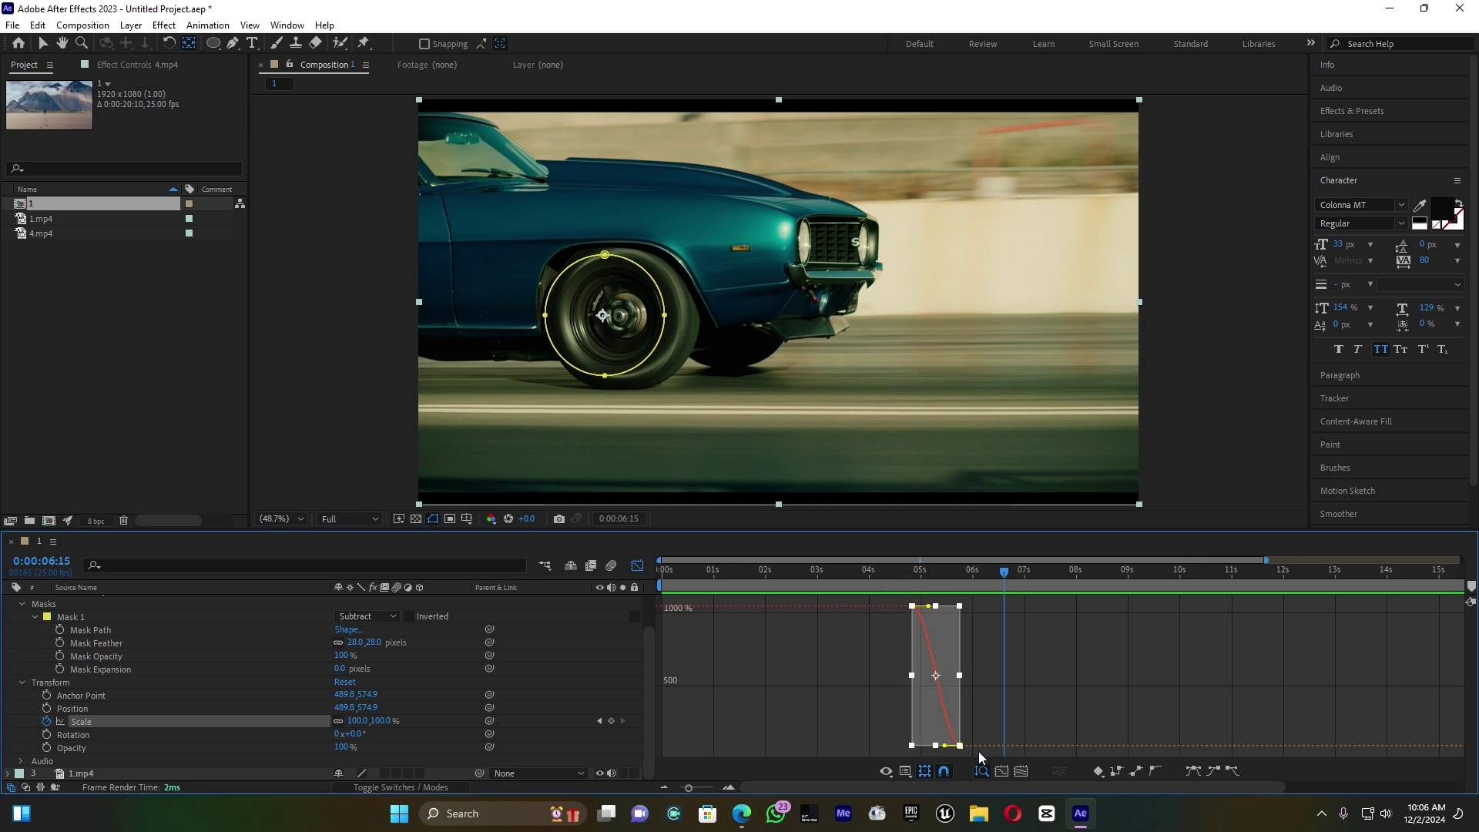
{"action": "left_click_drag", "start_coordinate": [927, 608], "coordinate": [909, 689]}
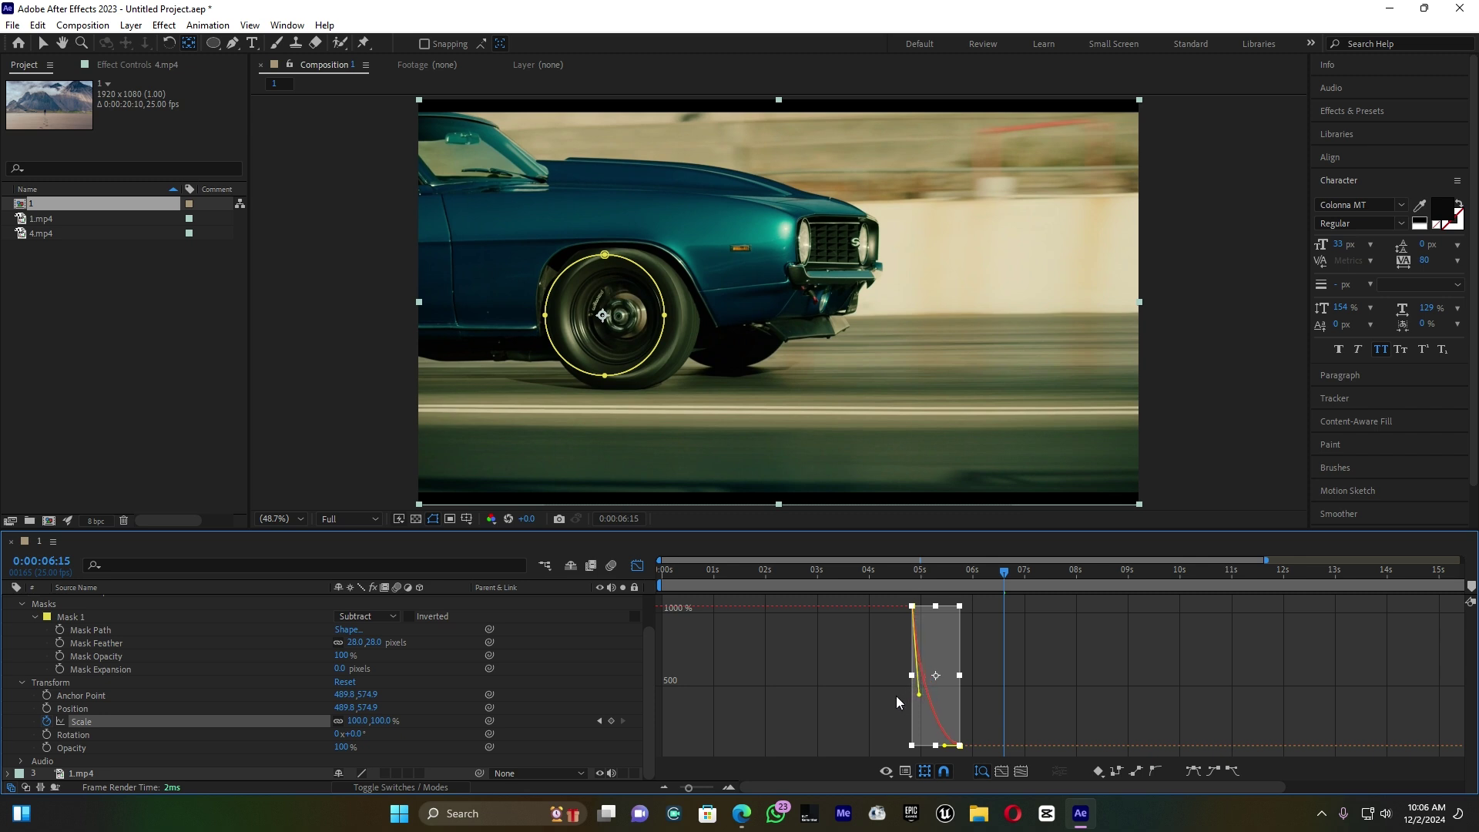
{"action": "left_click", "coordinate": [868, 691]}
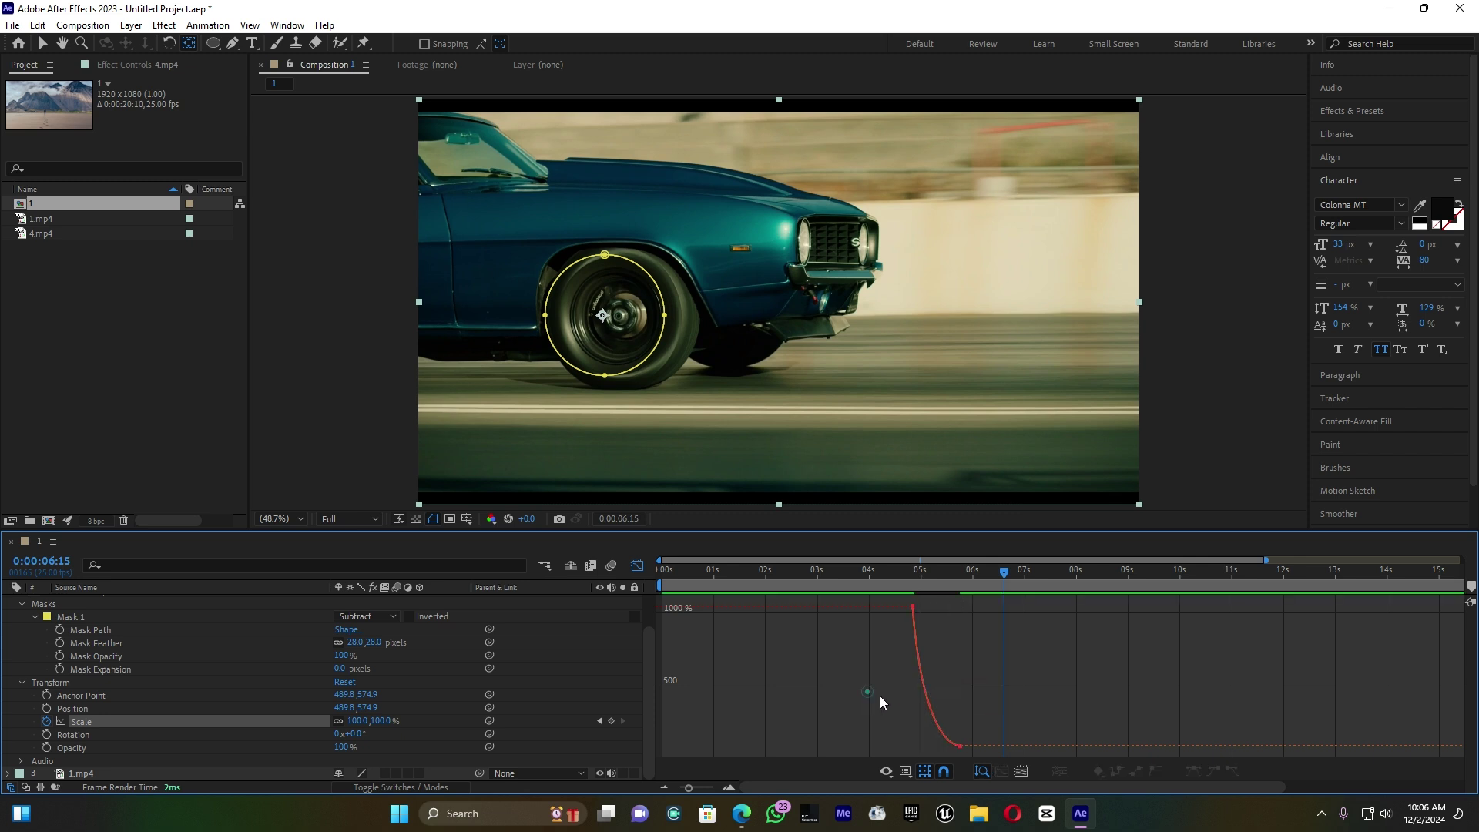
{"action": "left_click", "coordinate": [913, 608]}
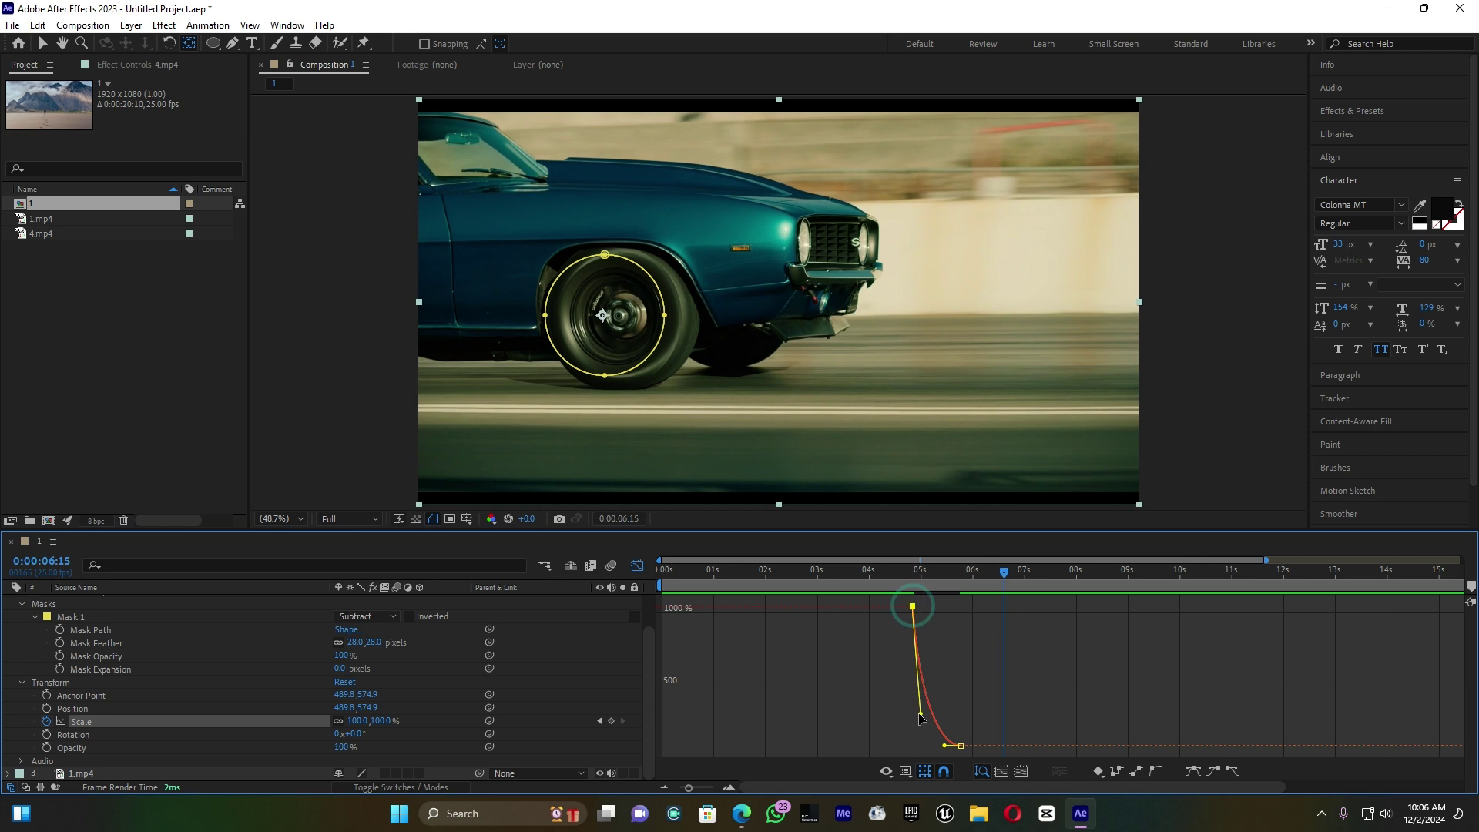
{"action": "left_click_drag", "start_coordinate": [920, 713], "coordinate": [935, 750]}
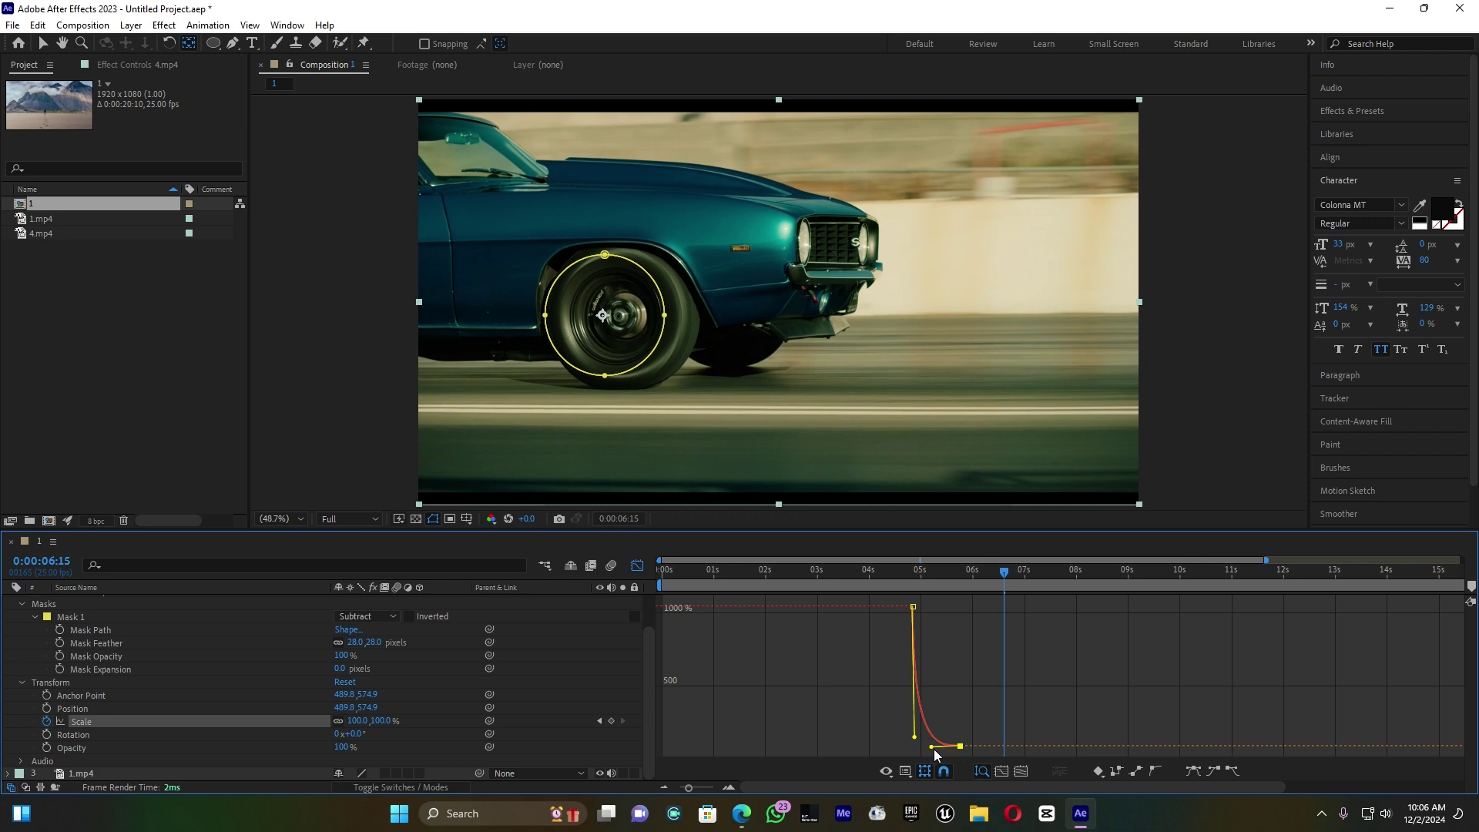
{"action": "left_click", "coordinate": [638, 567]}
{"action": "left_click", "coordinate": [863, 573]}
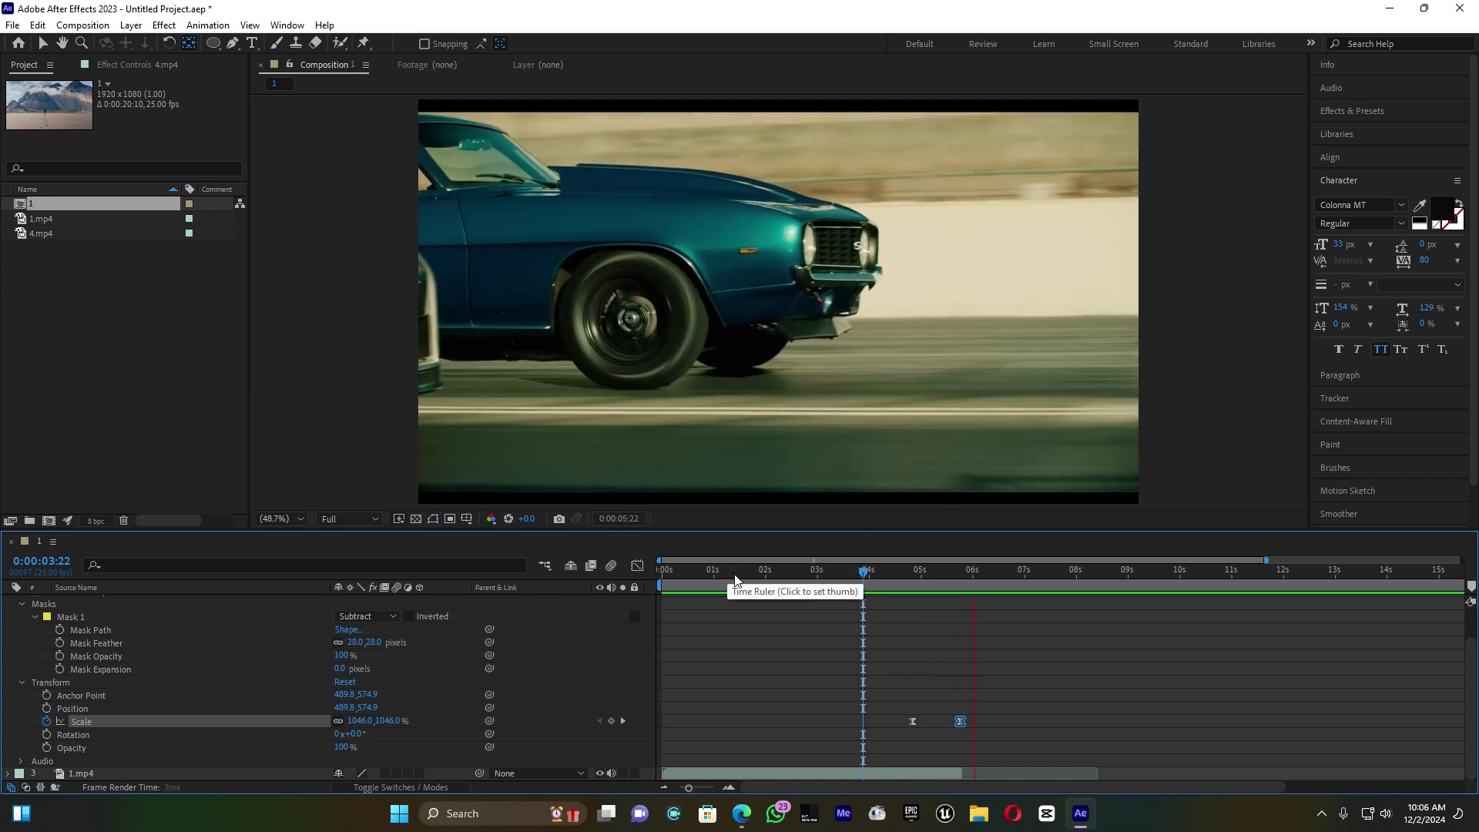
{"action": "key", "text": "space"}
Step: Move the first Scale keyframe to about 5.2 seconds to shorten the zoom, and preview the transition again
{"action": "left_click", "coordinate": [912, 722]}
{"action": "left_click_drag", "start_coordinate": [912, 722], "coordinate": [929, 723]}
{"action": "left_click", "coordinate": [900, 573]}
{"action": "key", "text": "space"}
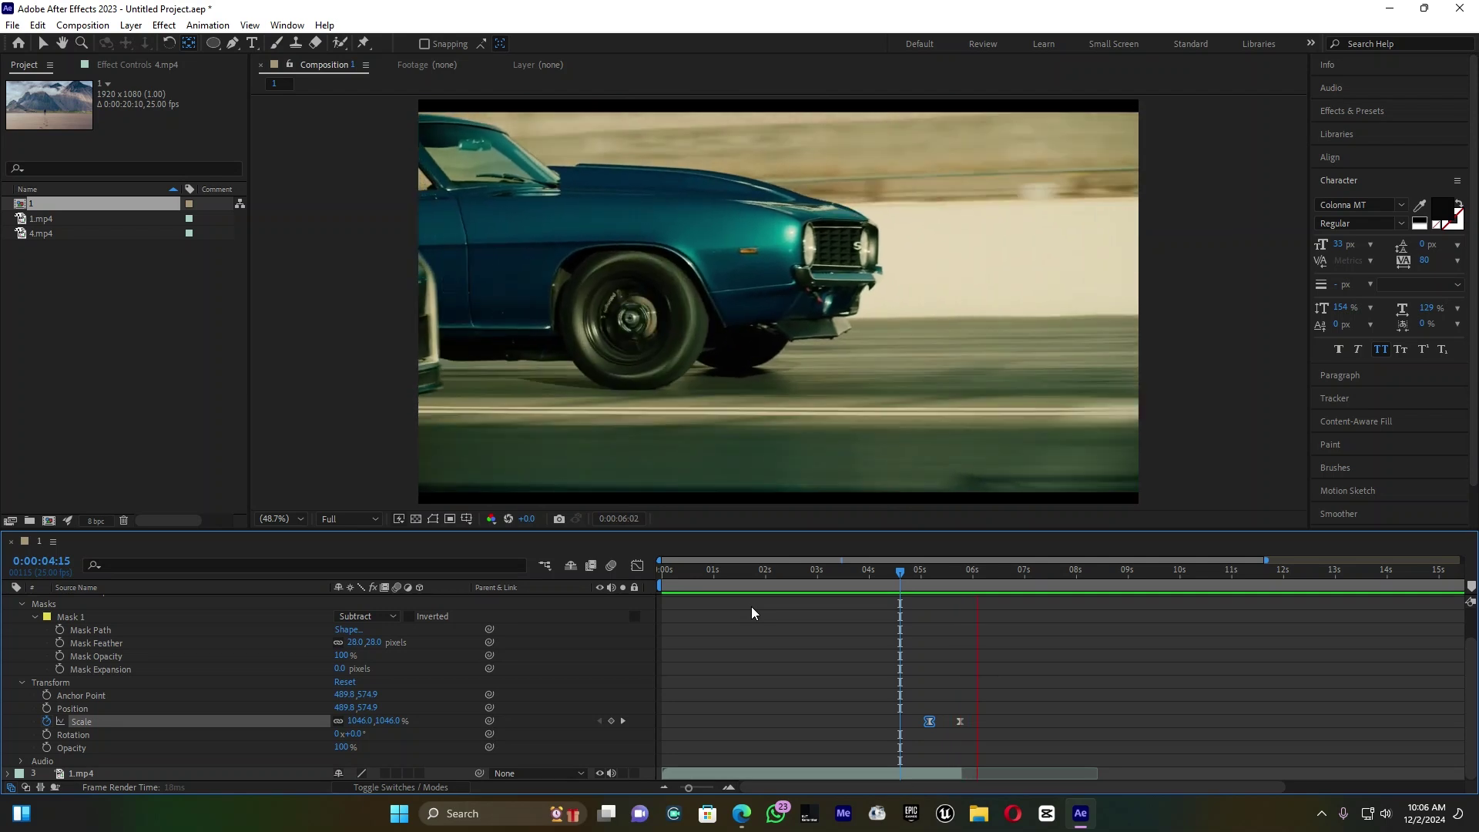
{"action": "key", "text": "space"}
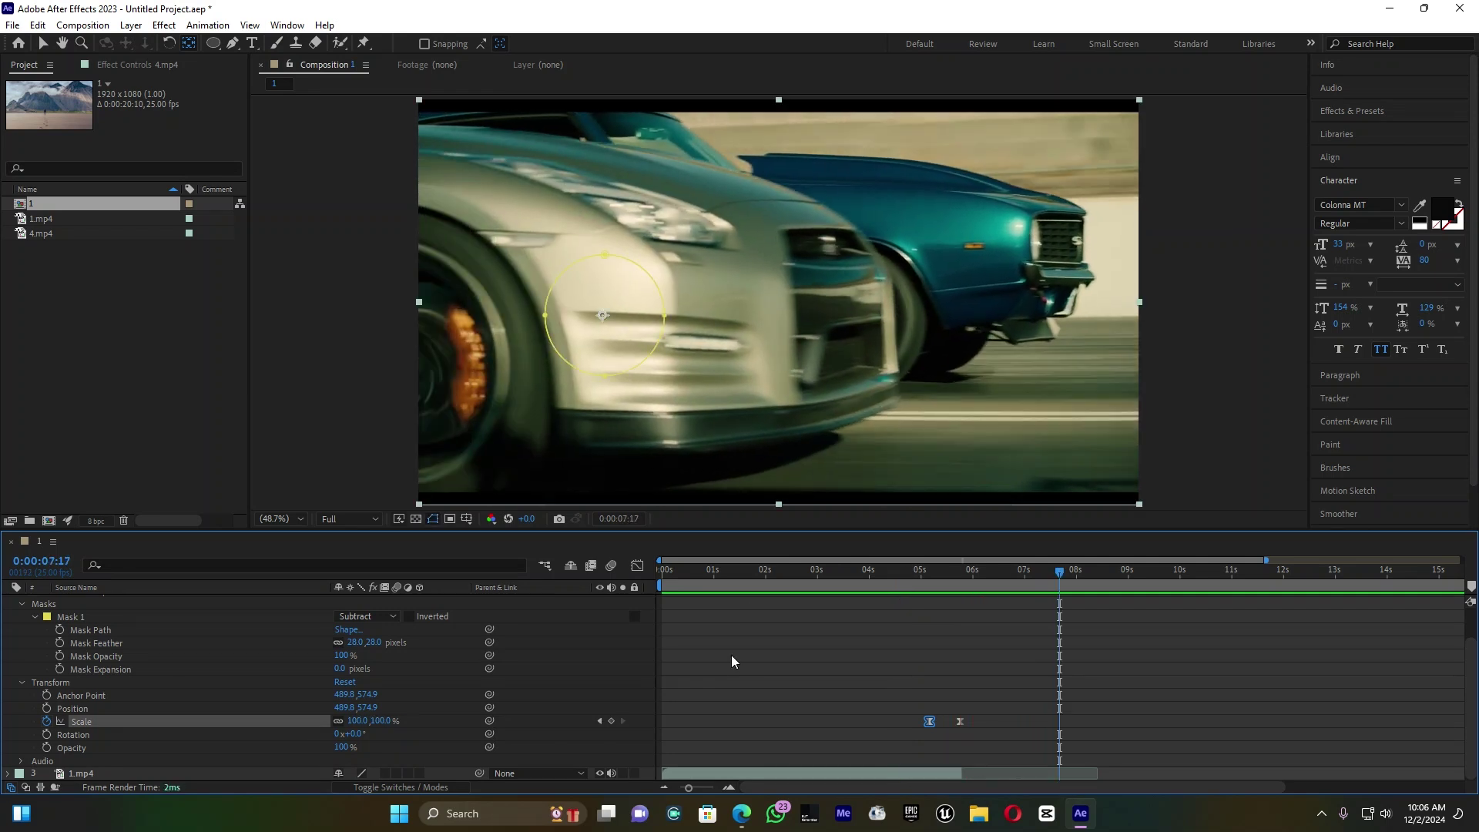
{"action": "left_click", "coordinate": [870, 572]}
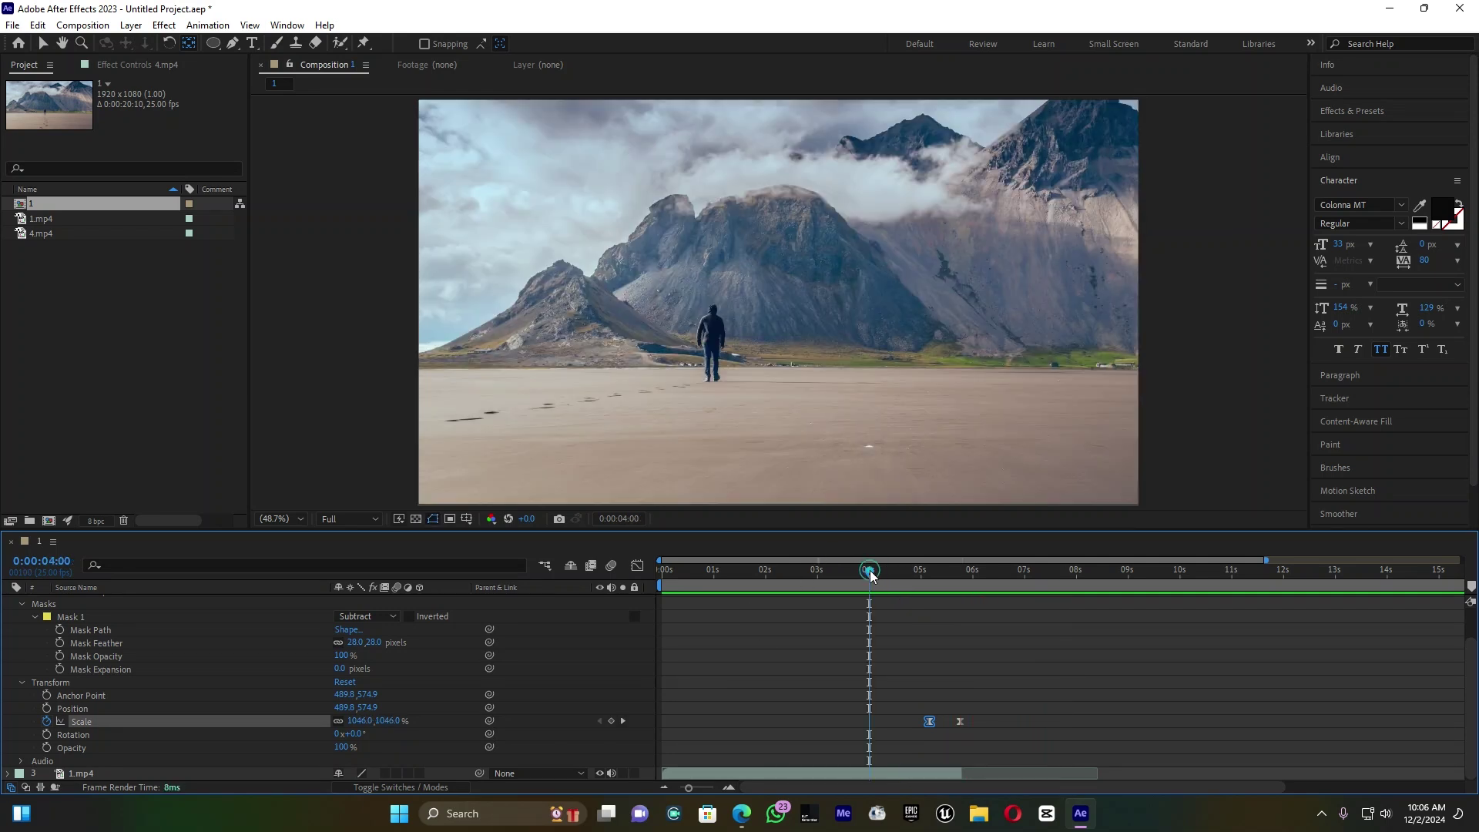
{"action": "key", "text": "space"}
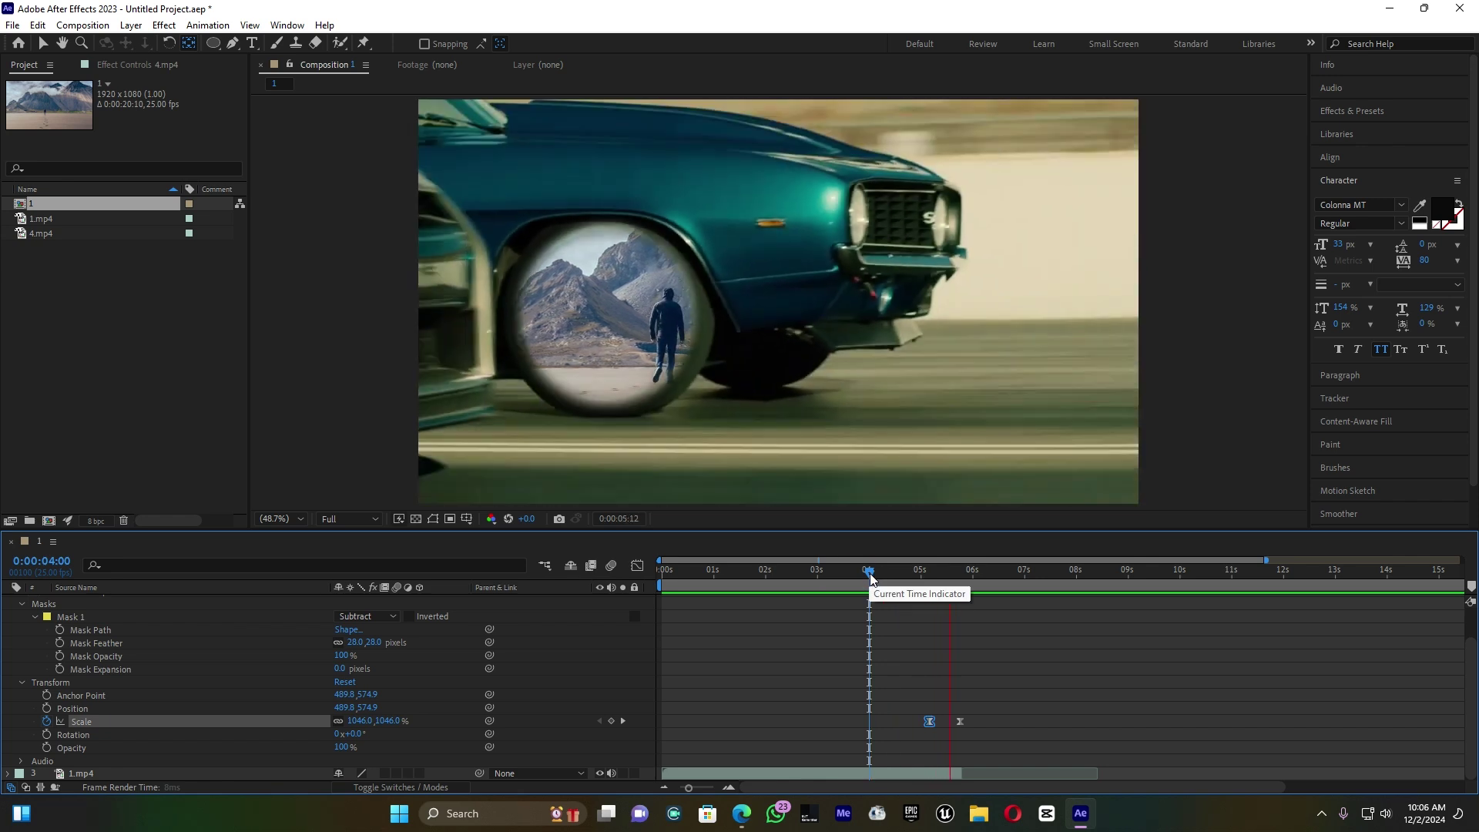
Step: Move the frozen layer's first Scale keyframe to about 5.4 seconds and preview the transition from 0:00:04:17
{"action": "key", "text": "space"}
{"action": "left_click_drag", "start_coordinate": [930, 723], "coordinate": [941, 729]}
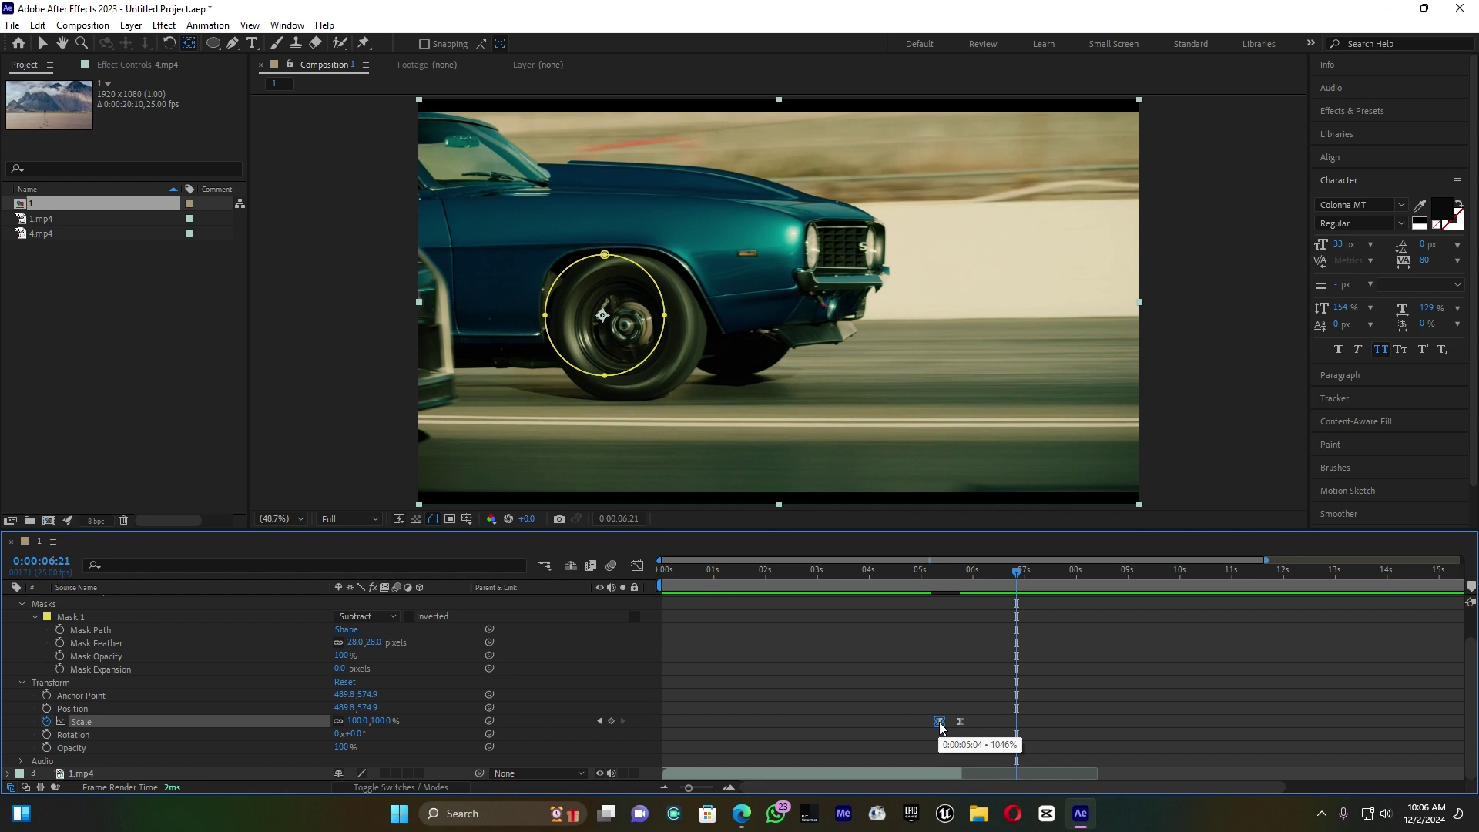
{"action": "left_click", "coordinate": [904, 567]}
{"action": "key", "text": "space"}
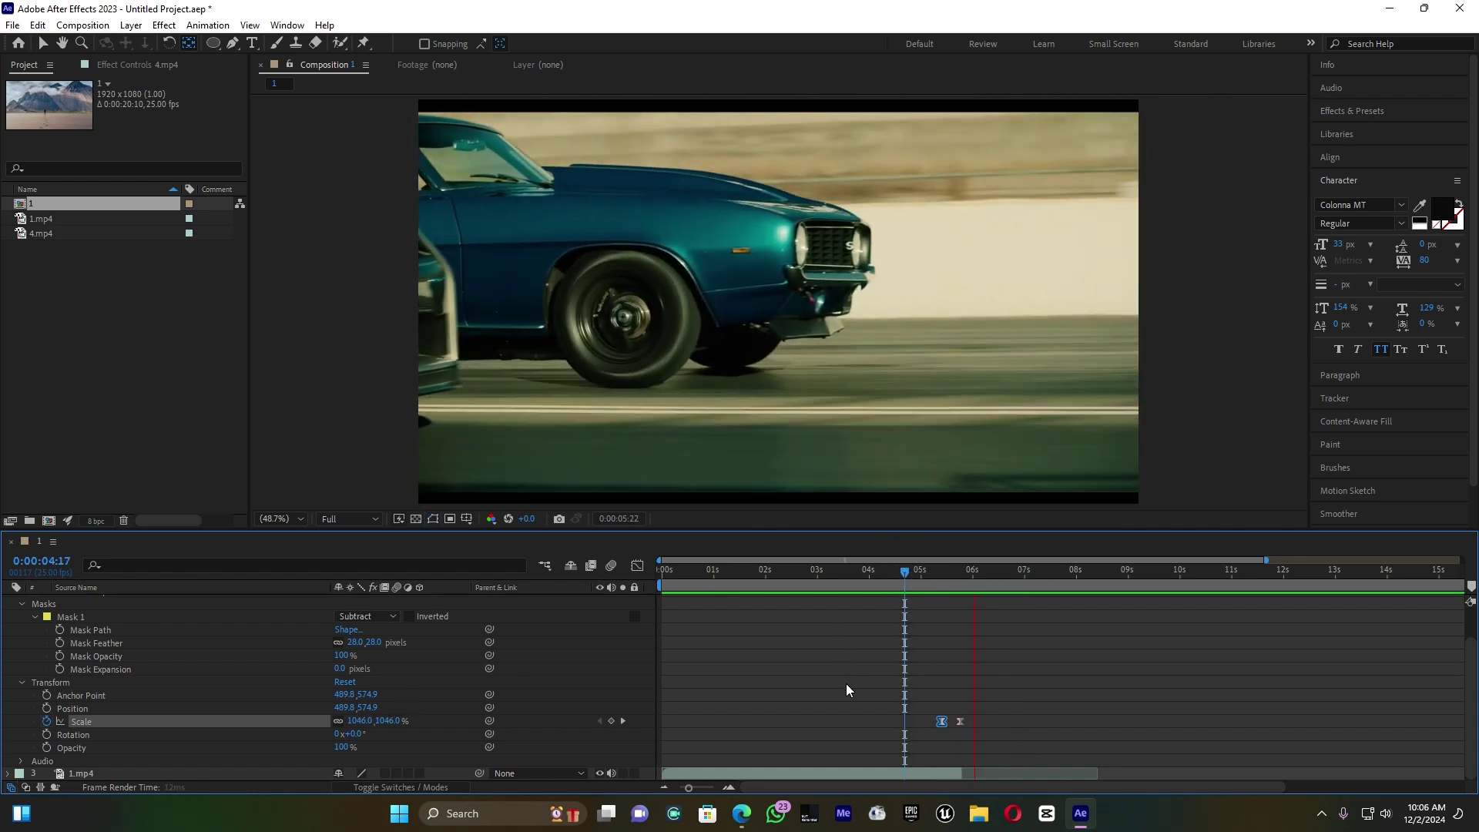
{"action": "key", "text": "space"}
Step: Collapse the frozen 4.mp4 layer's properties and deselect the layer in the timeline
{"action": "left_click", "coordinate": [638, 568]}
{"action": "left_click", "coordinate": [638, 567]}
{"action": "scroll", "coordinate": [23, 614], "scroll_direction": "up", "scroll_amount": 2}
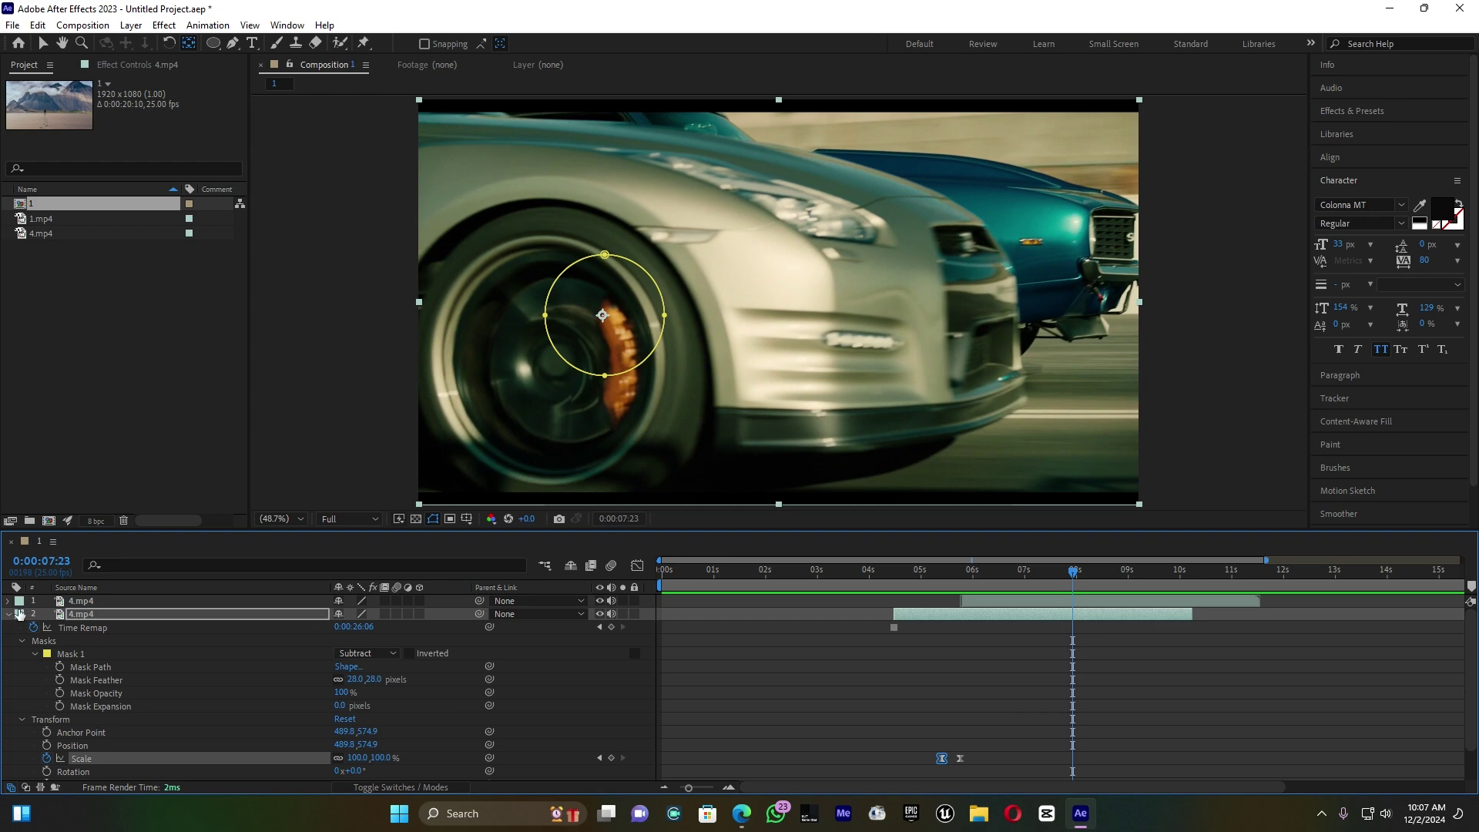
{"action": "left_click", "coordinate": [8, 614]}
{"action": "left_click", "coordinate": [84, 681]}
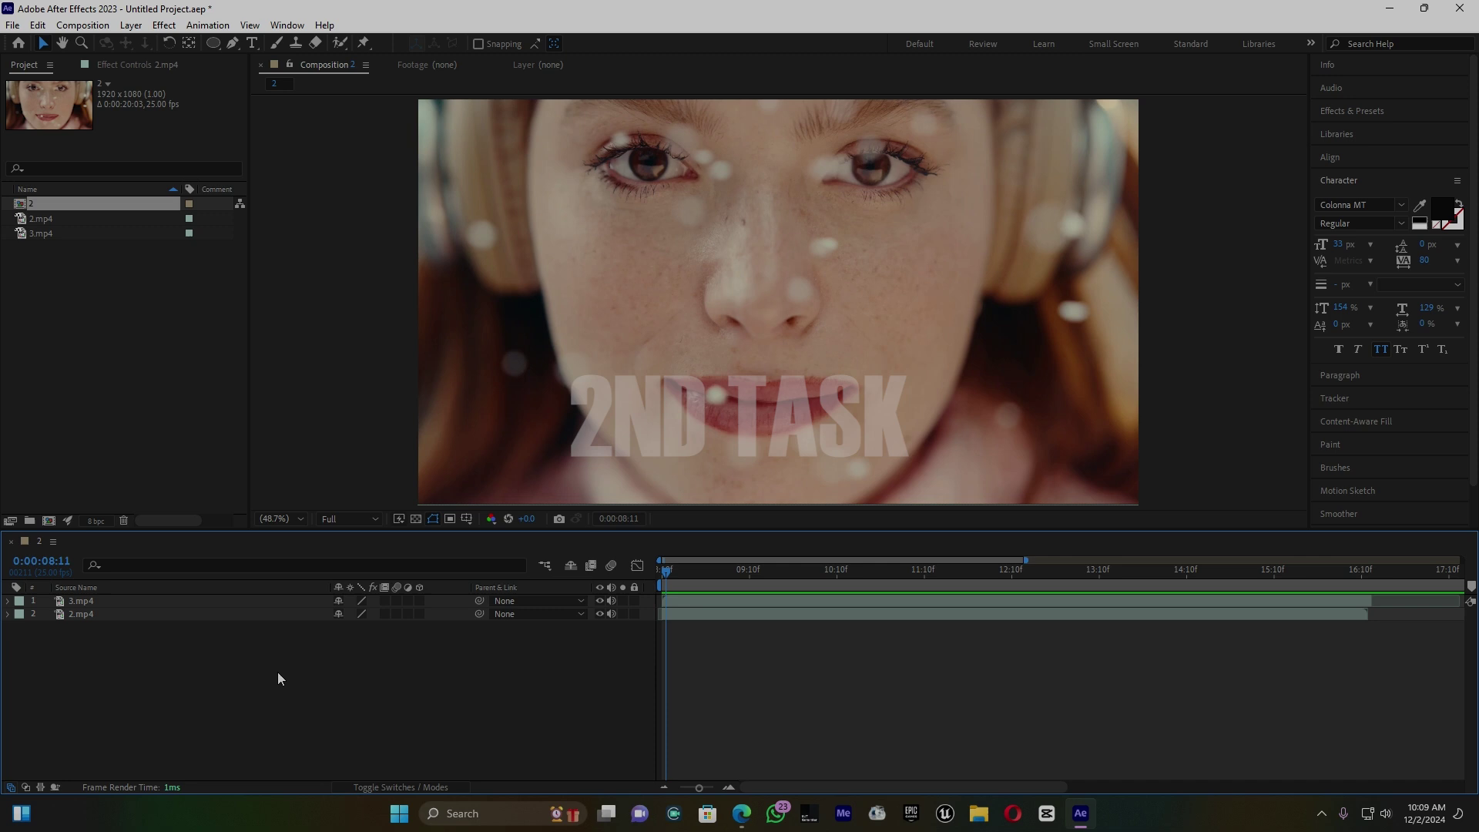
Step: Inspect both clips of composition 2 by temporarily hiding the 3.mp4 layer to view 2.mp4 underneath
{"action": "left_click_drag", "start_coordinate": [277, 670], "coordinate": [265, 585]}
{"action": "left_click", "coordinate": [288, 659]}
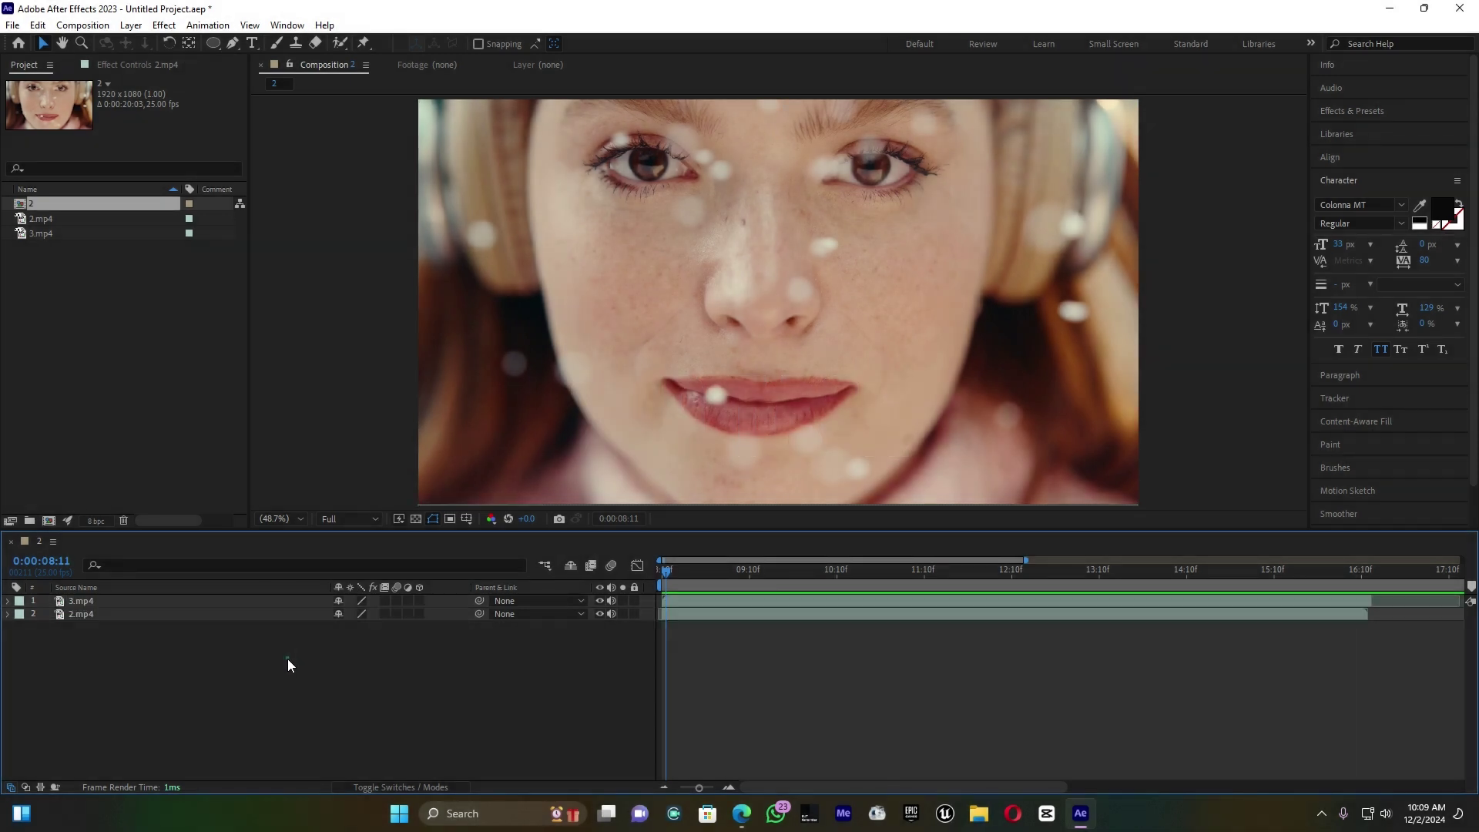
{"action": "left_click", "coordinate": [674, 598]}
{"action": "left_click_drag", "start_coordinate": [664, 569], "coordinate": [718, 584]}
{"action": "left_click", "coordinate": [599, 601]}
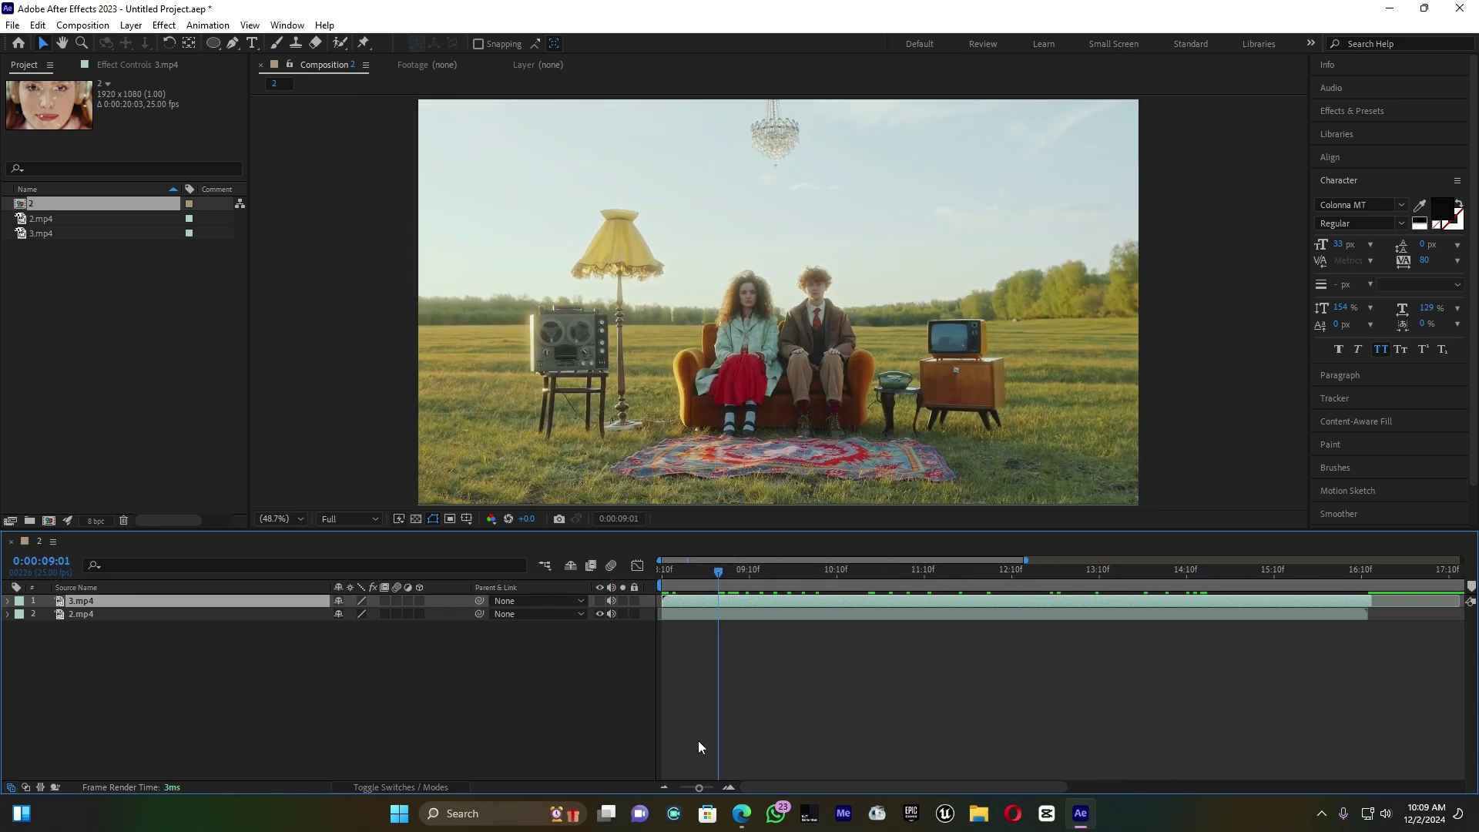
{"action": "left_click_drag", "start_coordinate": [700, 789], "coordinate": [680, 788]}
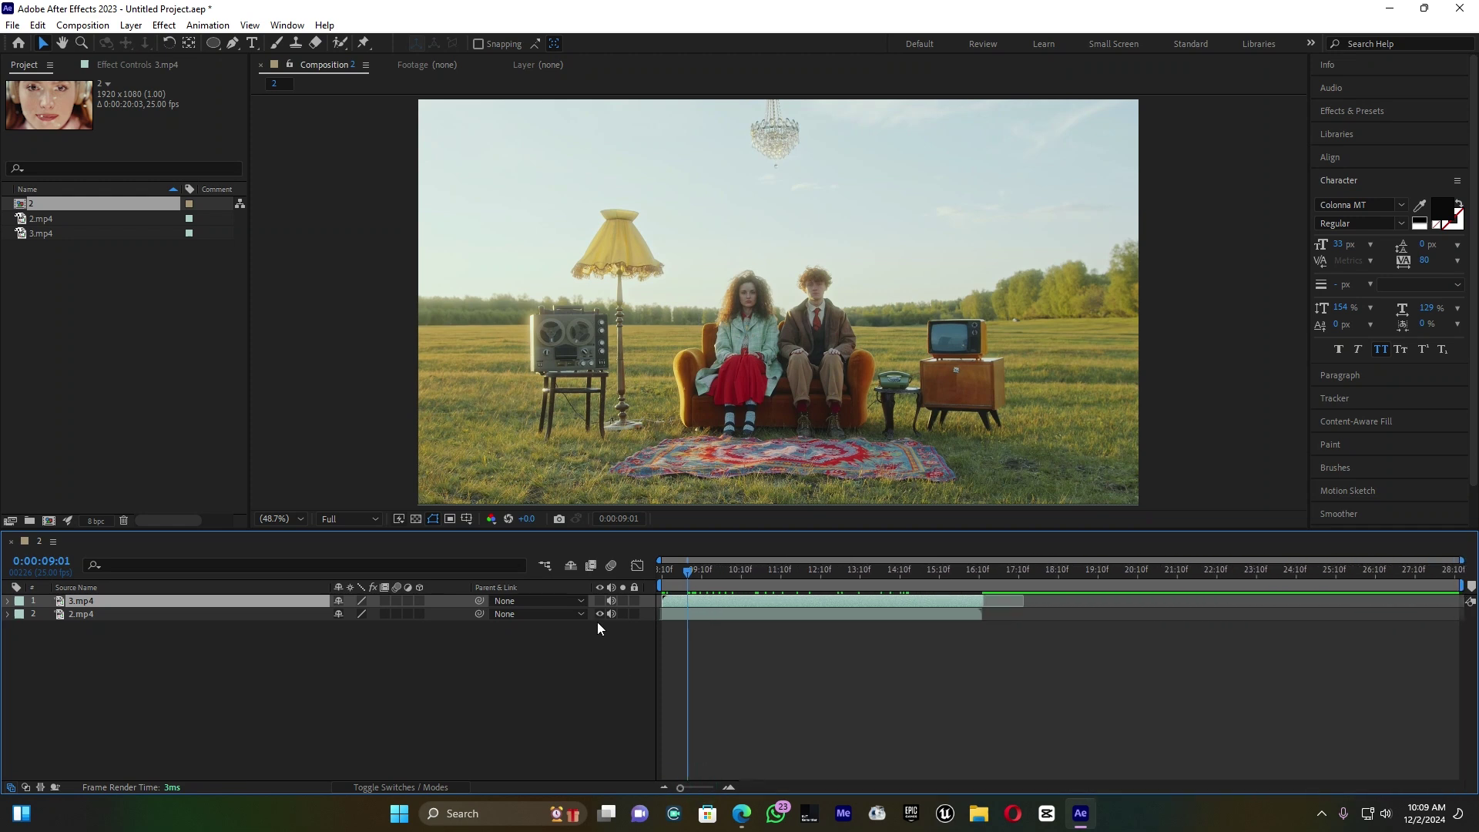
{"action": "left_click", "coordinate": [600, 601]}
Step: Place 3.mp4 at the end of 2.mp4, at 0:00:16:12, with one frame trimmed off its start
{"action": "left_click_drag", "start_coordinate": [689, 600], "coordinate": [983, 570]}
{"action": "left_click_drag", "start_coordinate": [678, 789], "coordinate": [736, 789]}
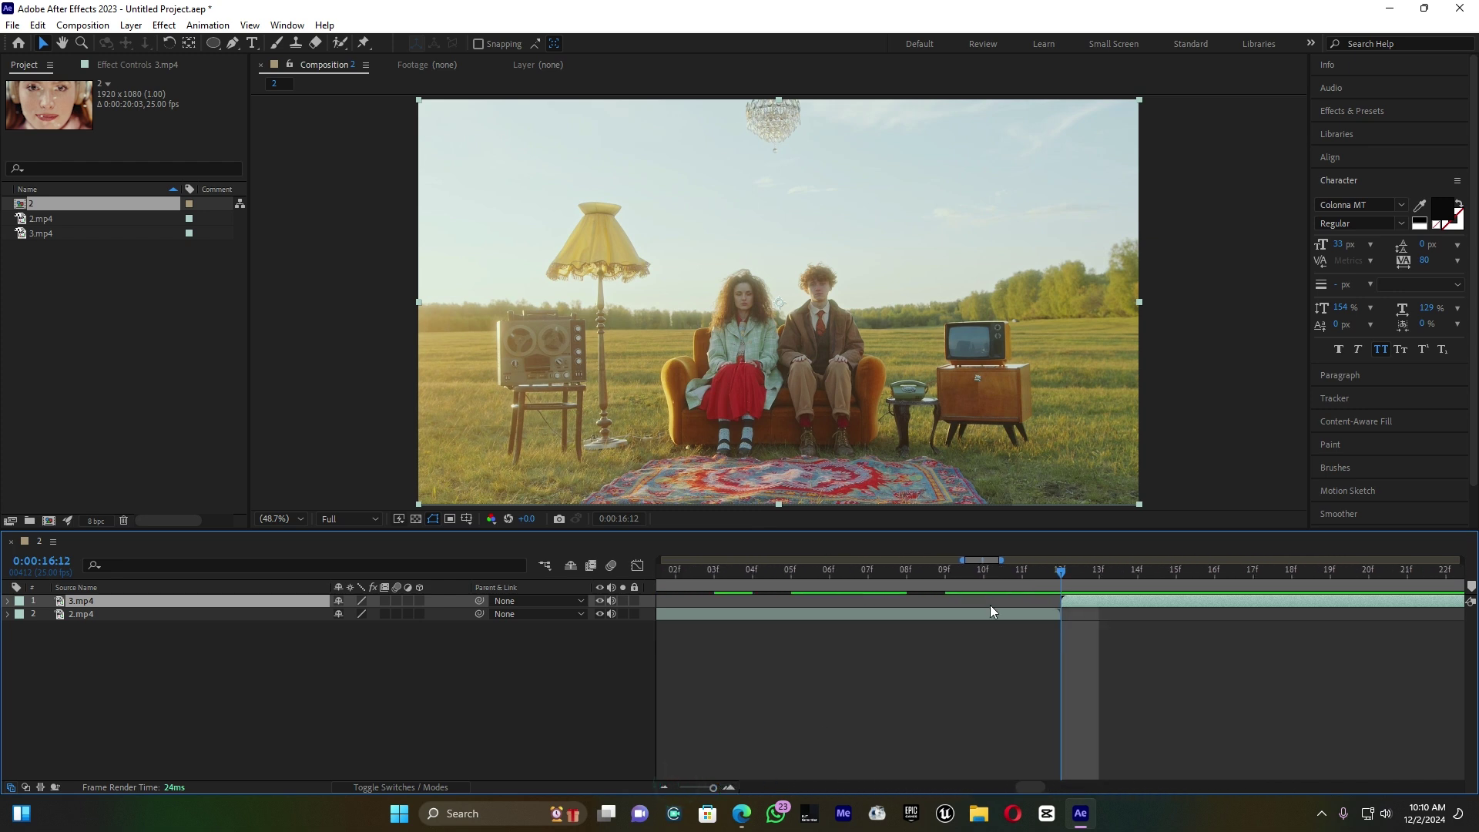
{"action": "mouse_move", "coordinate": [1062, 574]}
{"action": "left_mouse_down"}
{"action": "mouse_move", "coordinate": [1018, 572]}
{"action": "mouse_move", "coordinate": [1086, 572]}
{"action": "left_mouse_up"}
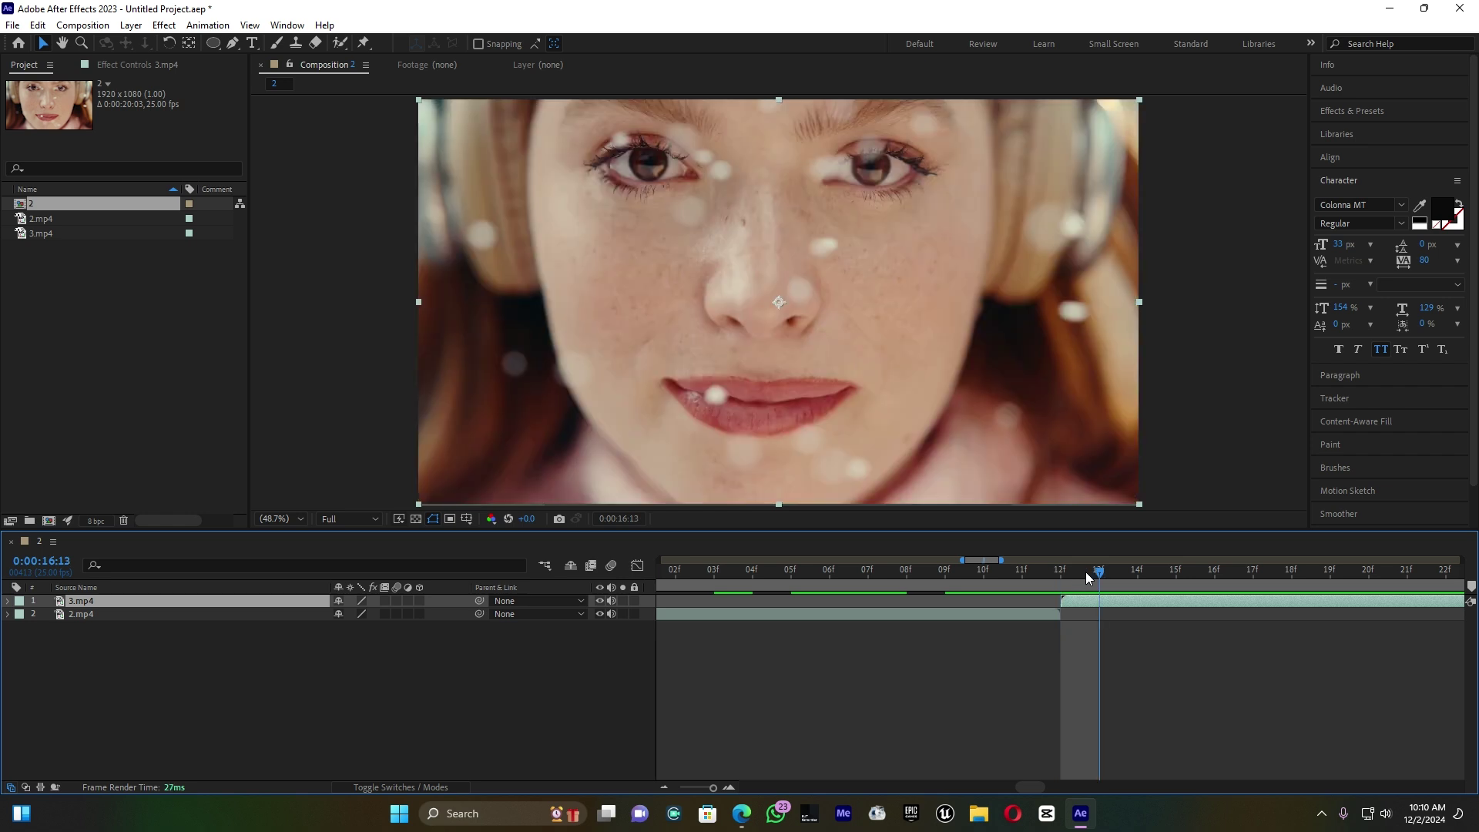
{"action": "left_click_drag", "start_coordinate": [1061, 600], "coordinate": [1113, 598]}
{"action": "left_click_drag", "start_coordinate": [1024, 572], "coordinate": [1062, 574]}
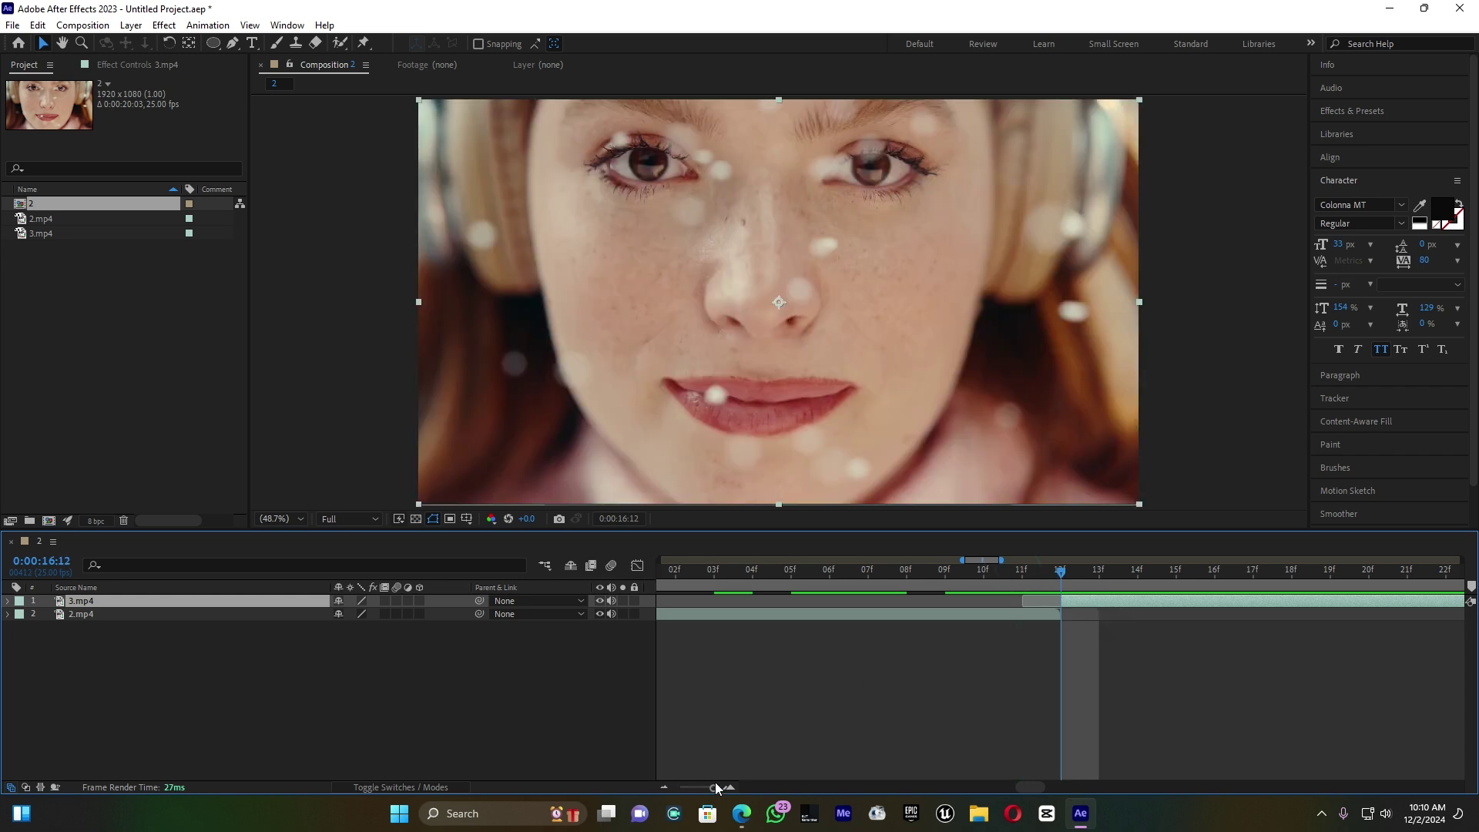
{"action": "left_click_drag", "start_coordinate": [715, 791], "coordinate": [675, 792]}
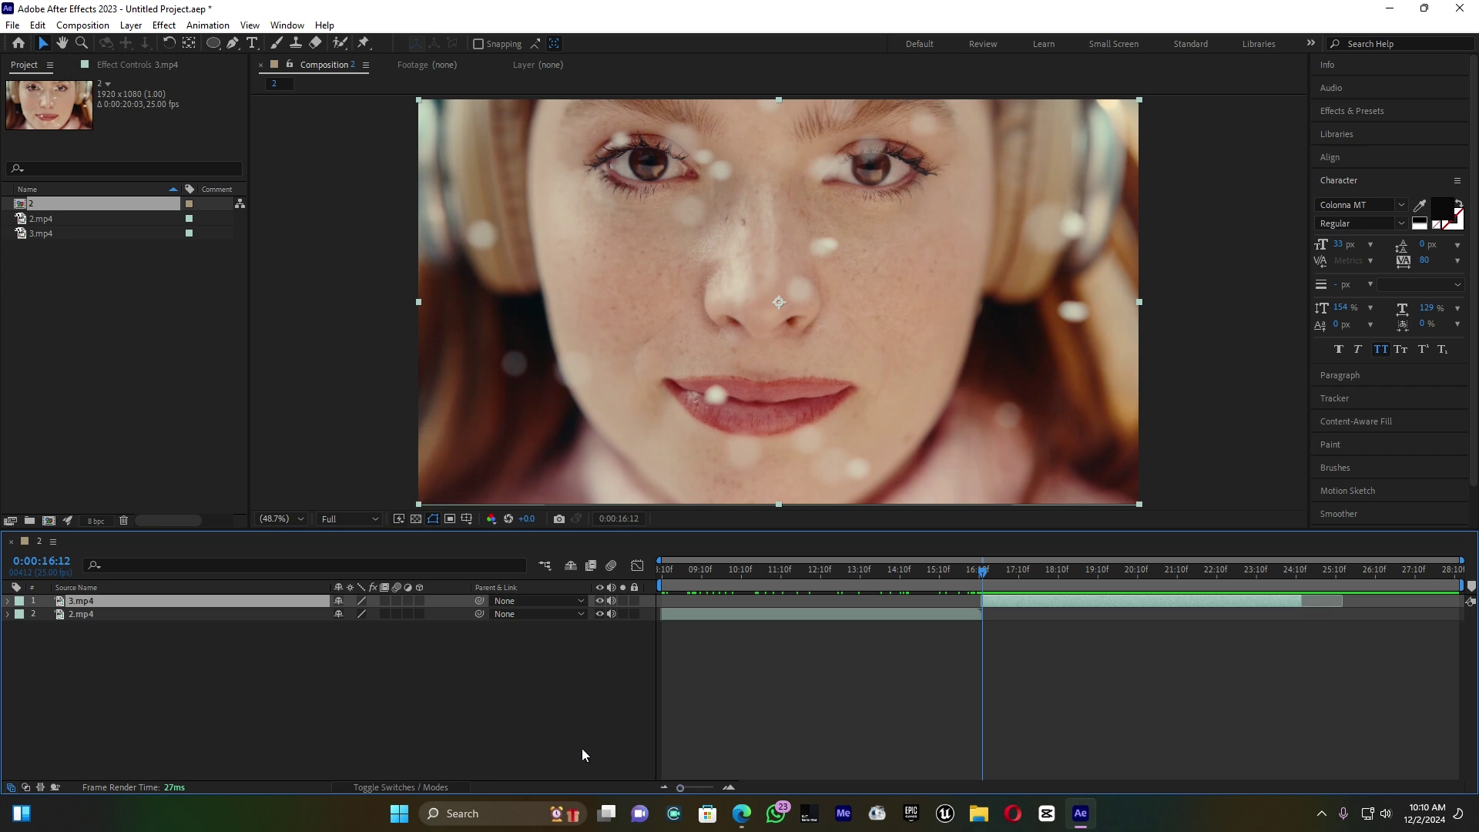
Step: Duplicate the 3.mp4 layer and apply Freeze Frame to the lower copy at 0:00:16:12
{"action": "left_click", "coordinate": [219, 603]}
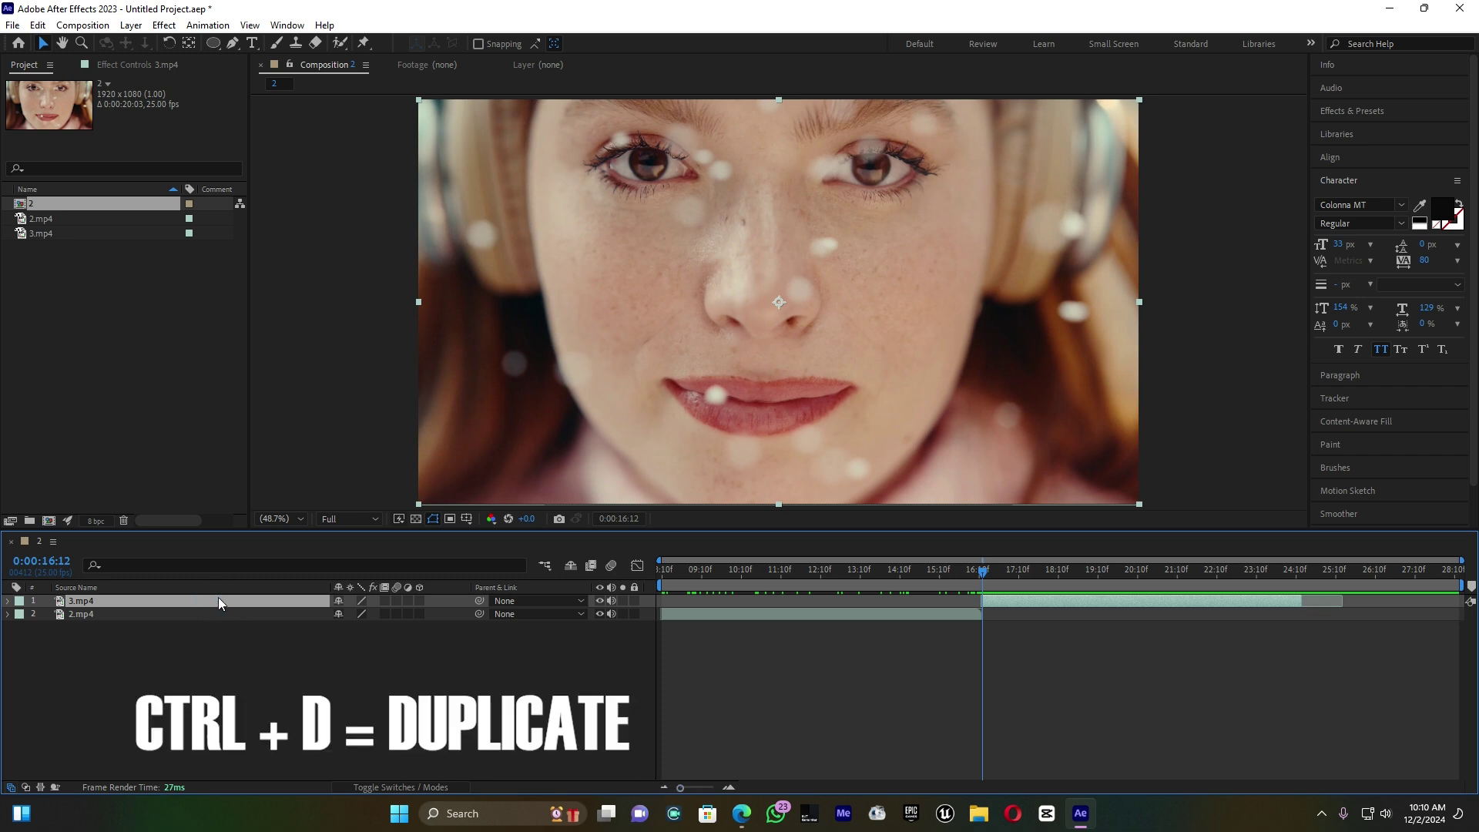
{"action": "key", "text": "ctrl+d"}
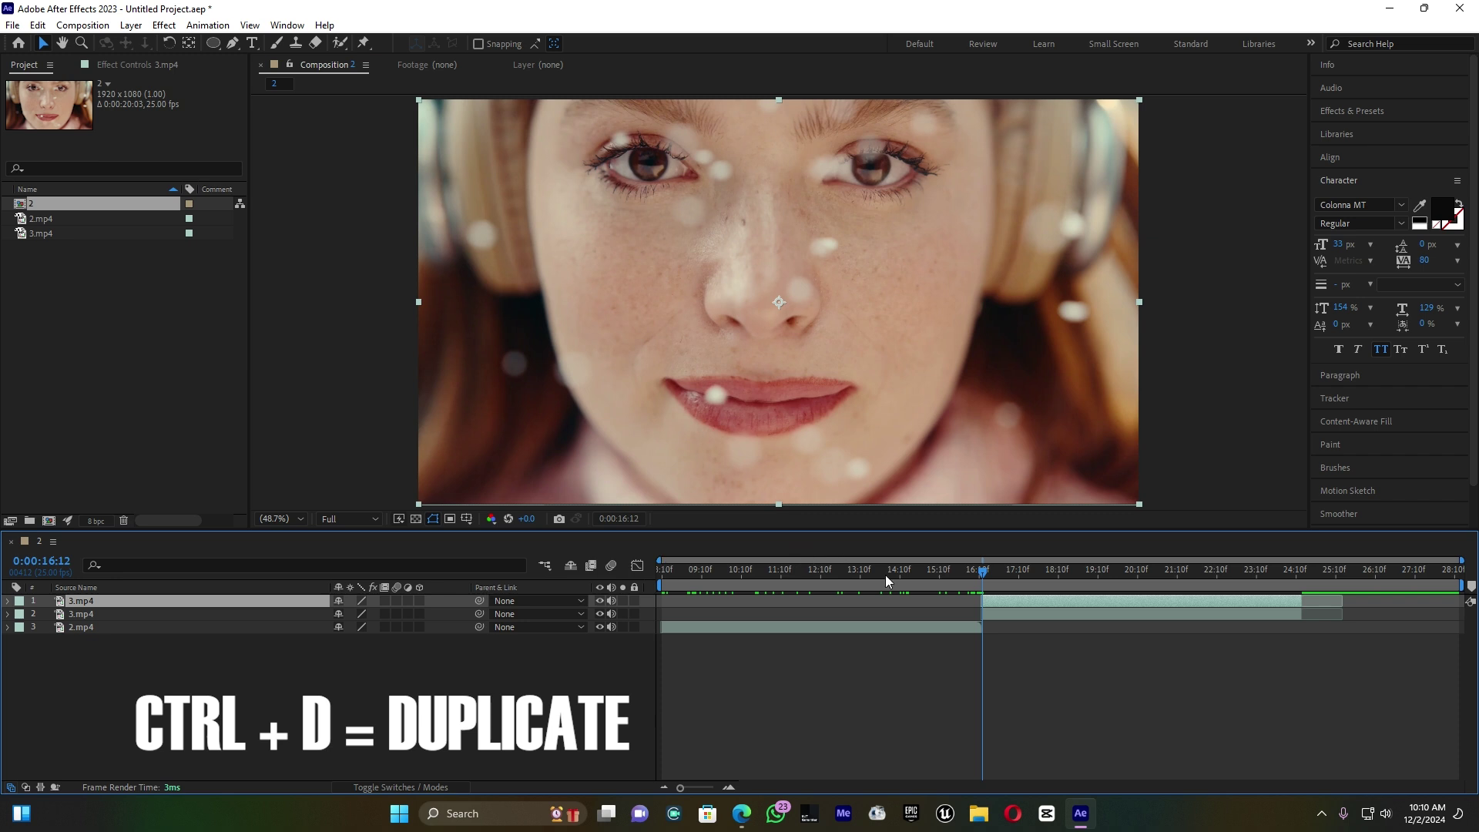
{"action": "left_click", "coordinate": [1008, 614]}
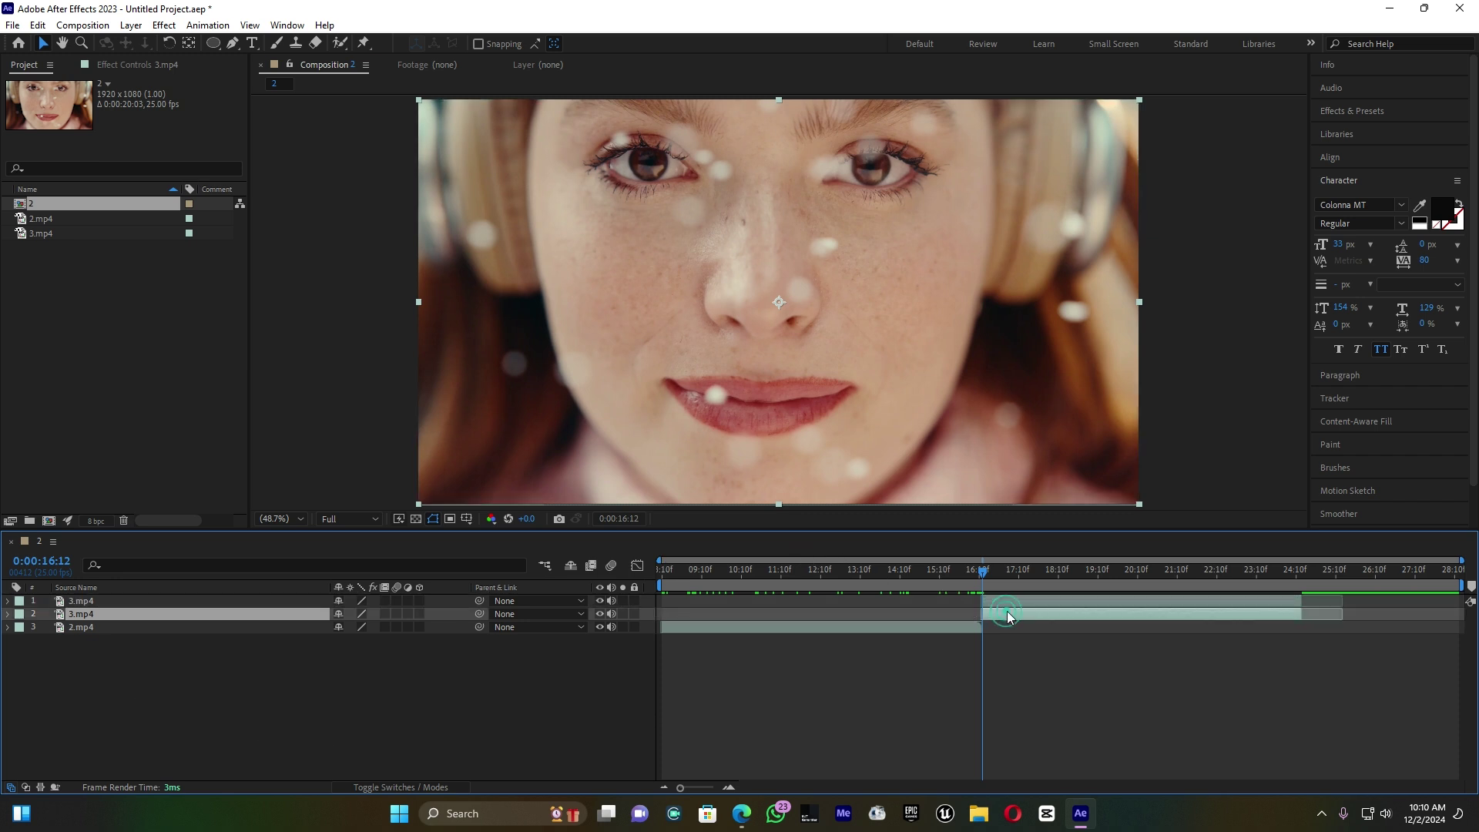
{"action": "right_click", "coordinate": [1016, 616]}
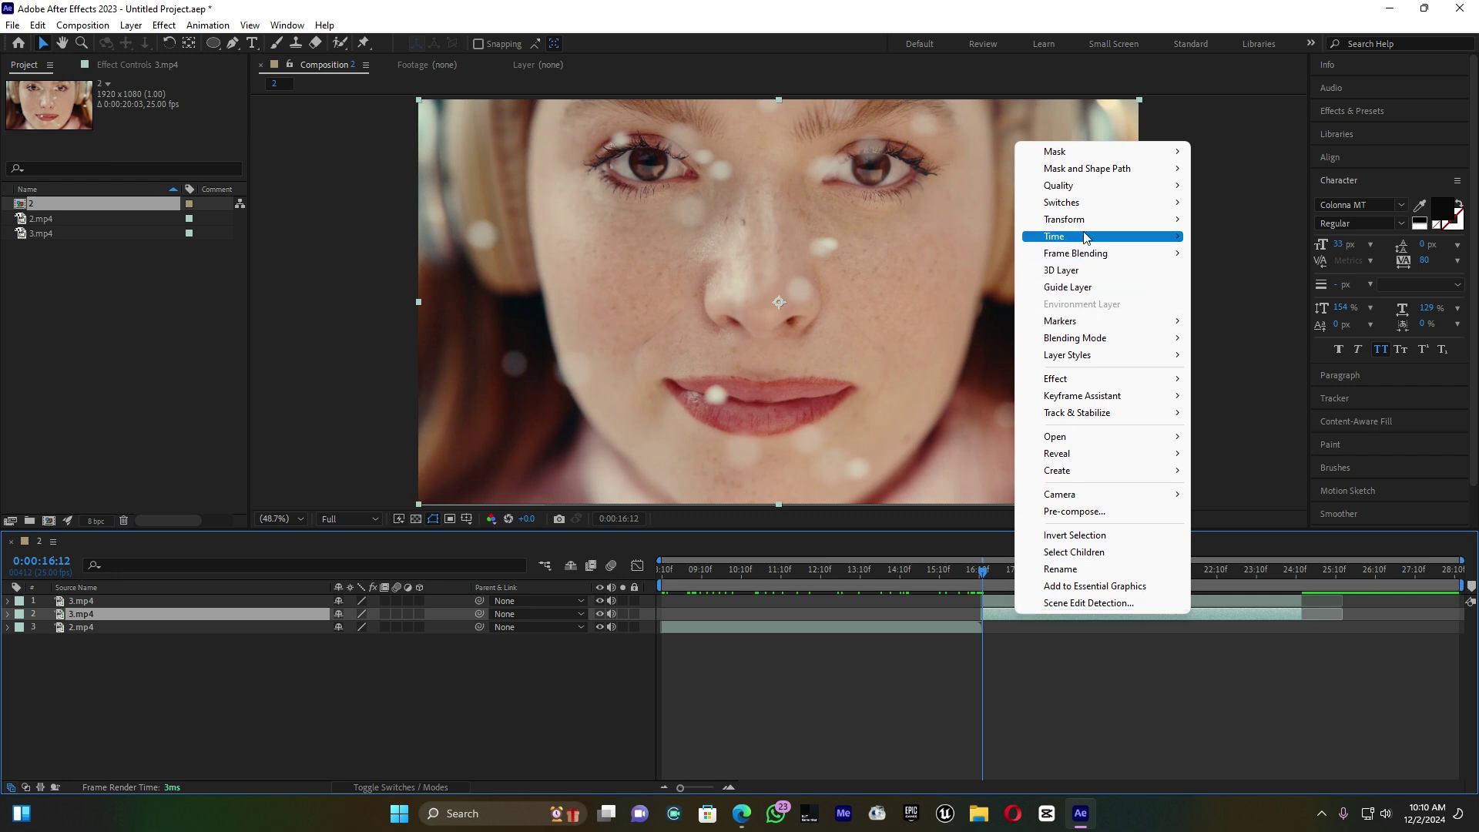
{"action": "mouse_move", "coordinate": [1082, 236]}
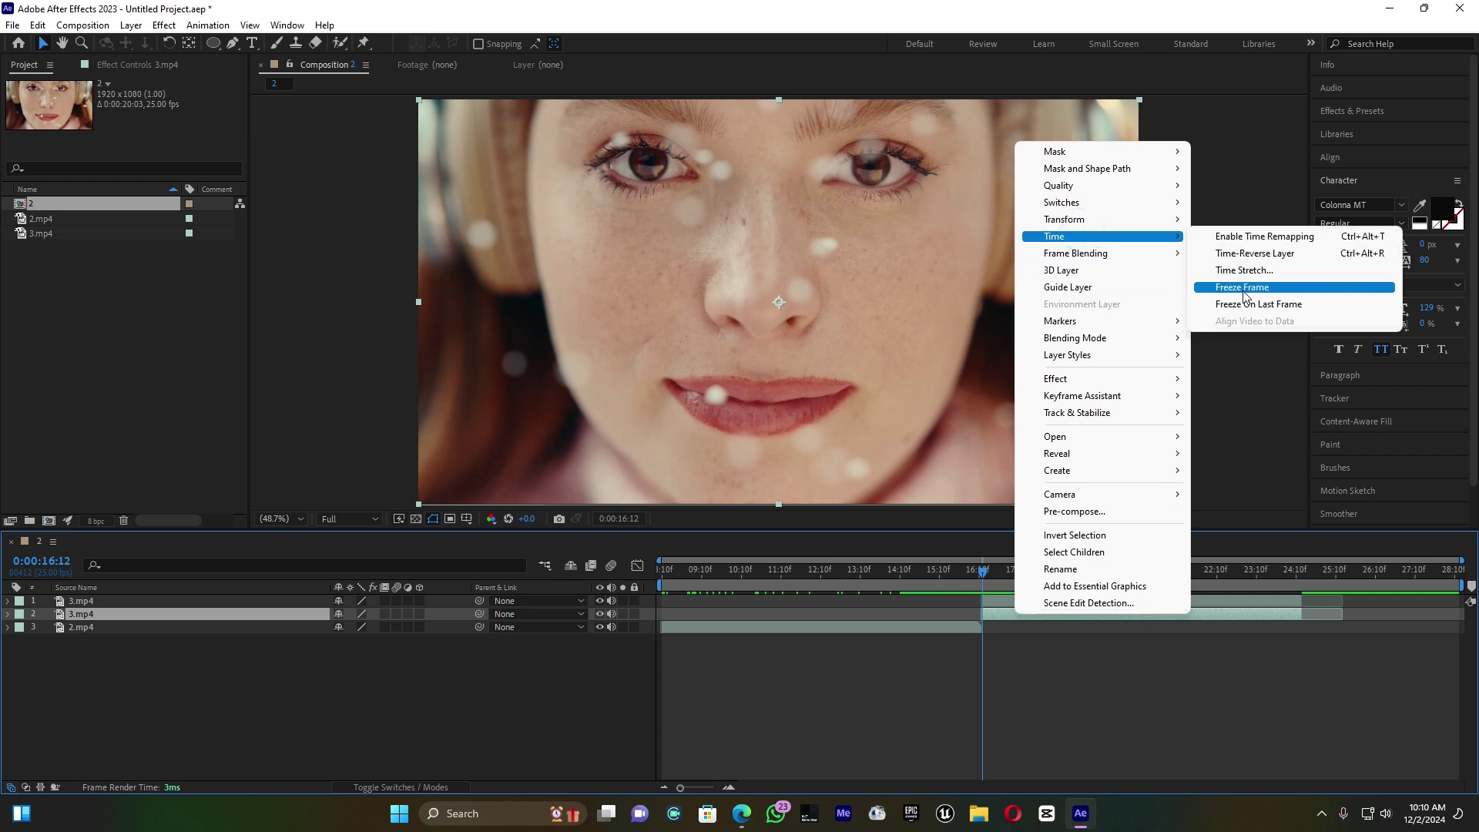
{"action": "left_click", "coordinate": [1243, 288]}
Step: Shift the frozen 3.mp4 layer to start at about 0:00:15:01, overlapping 2.mp4, and go to 0:00:15:17
{"action": "left_click_drag", "start_coordinate": [1103, 612], "coordinate": [1047, 618]}
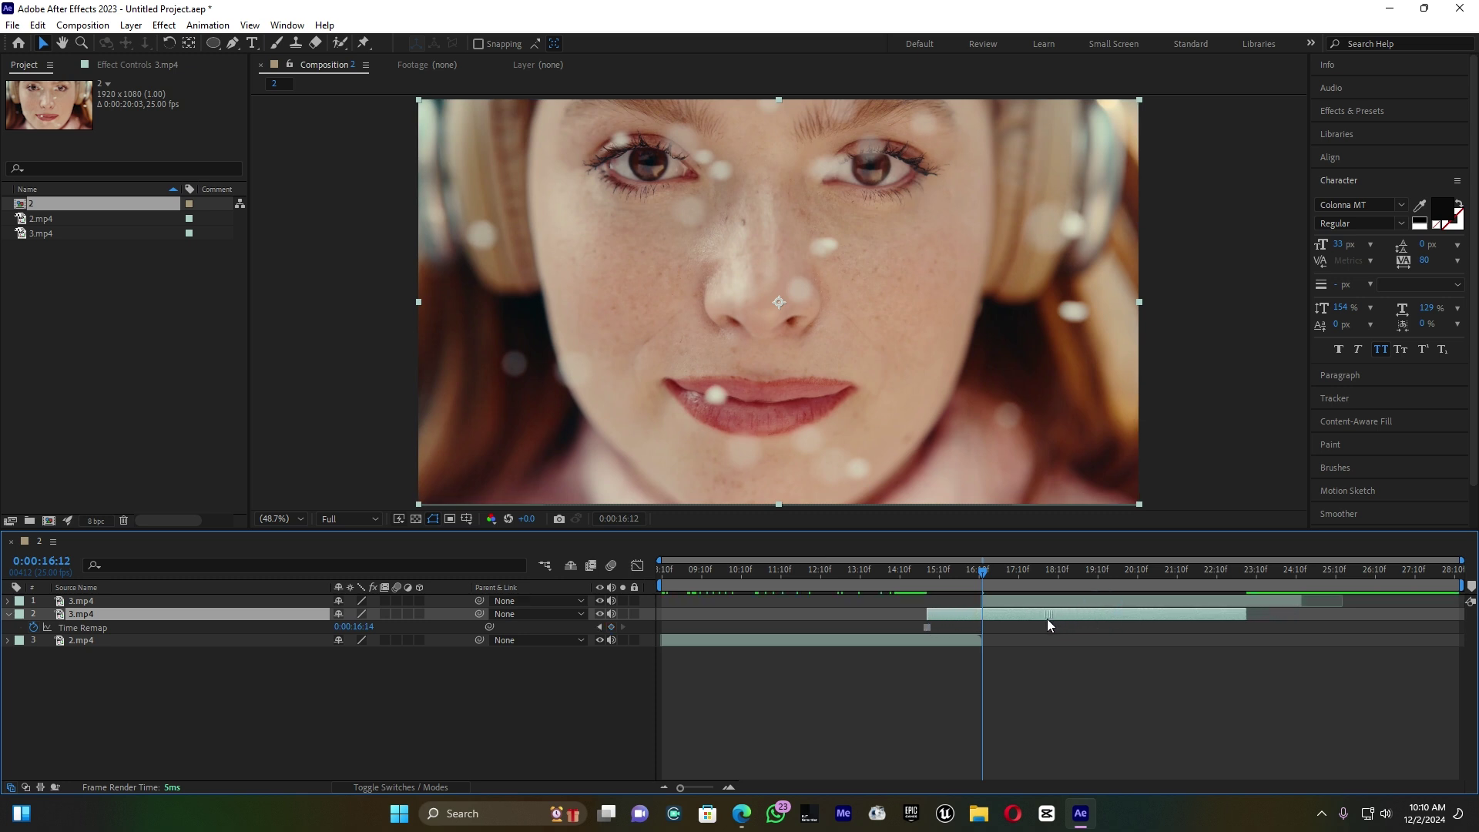
{"action": "left_click_drag", "start_coordinate": [959, 573], "coordinate": [952, 578]}
Step: Draw a closed Pen tool mask around the woman's eye on the viewer's left on the frozen 3.mp4 layer
{"action": "left_click", "coordinate": [230, 44]}
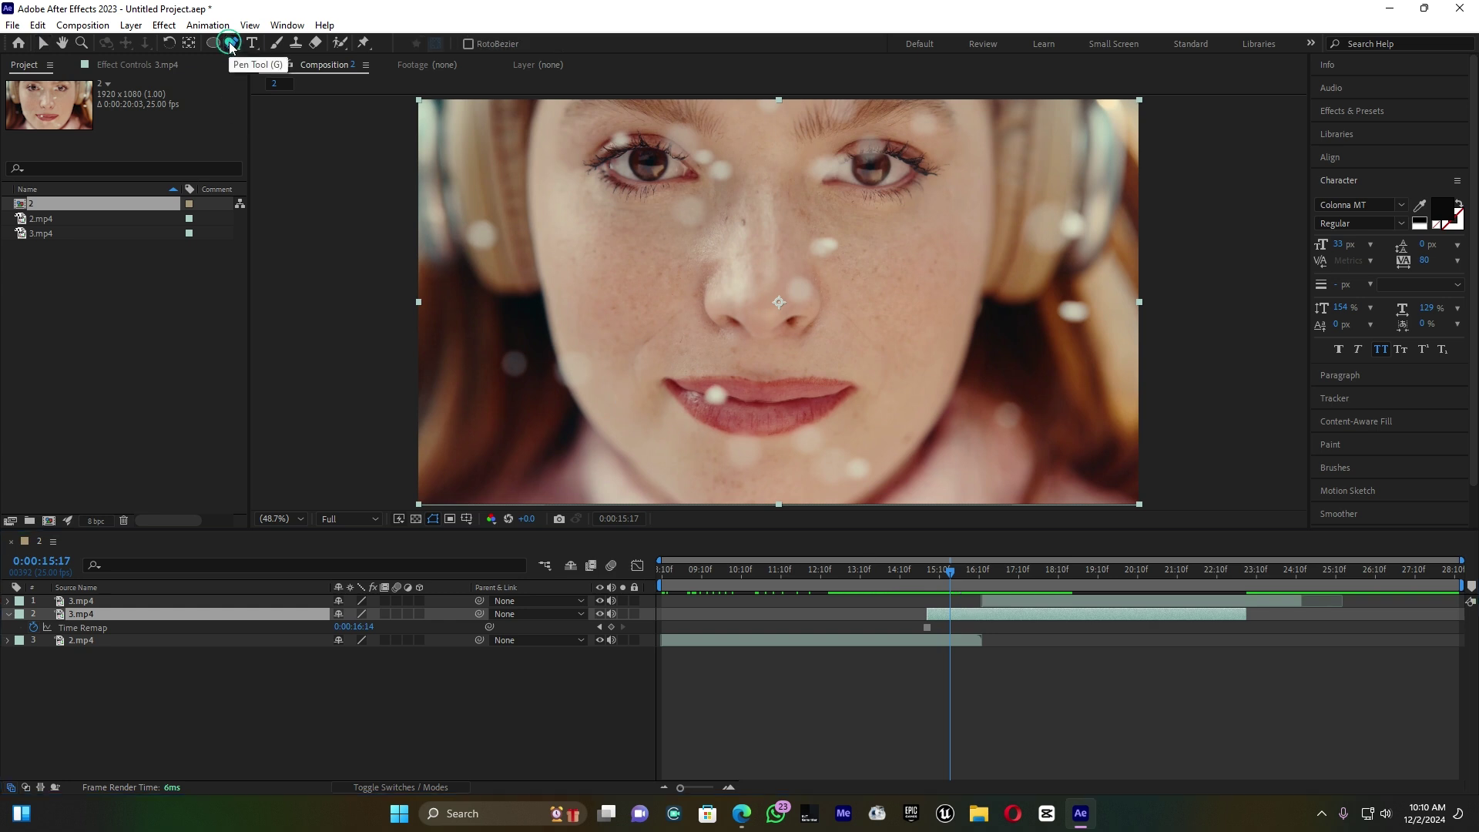
{"action": "left_click", "coordinate": [604, 163]}
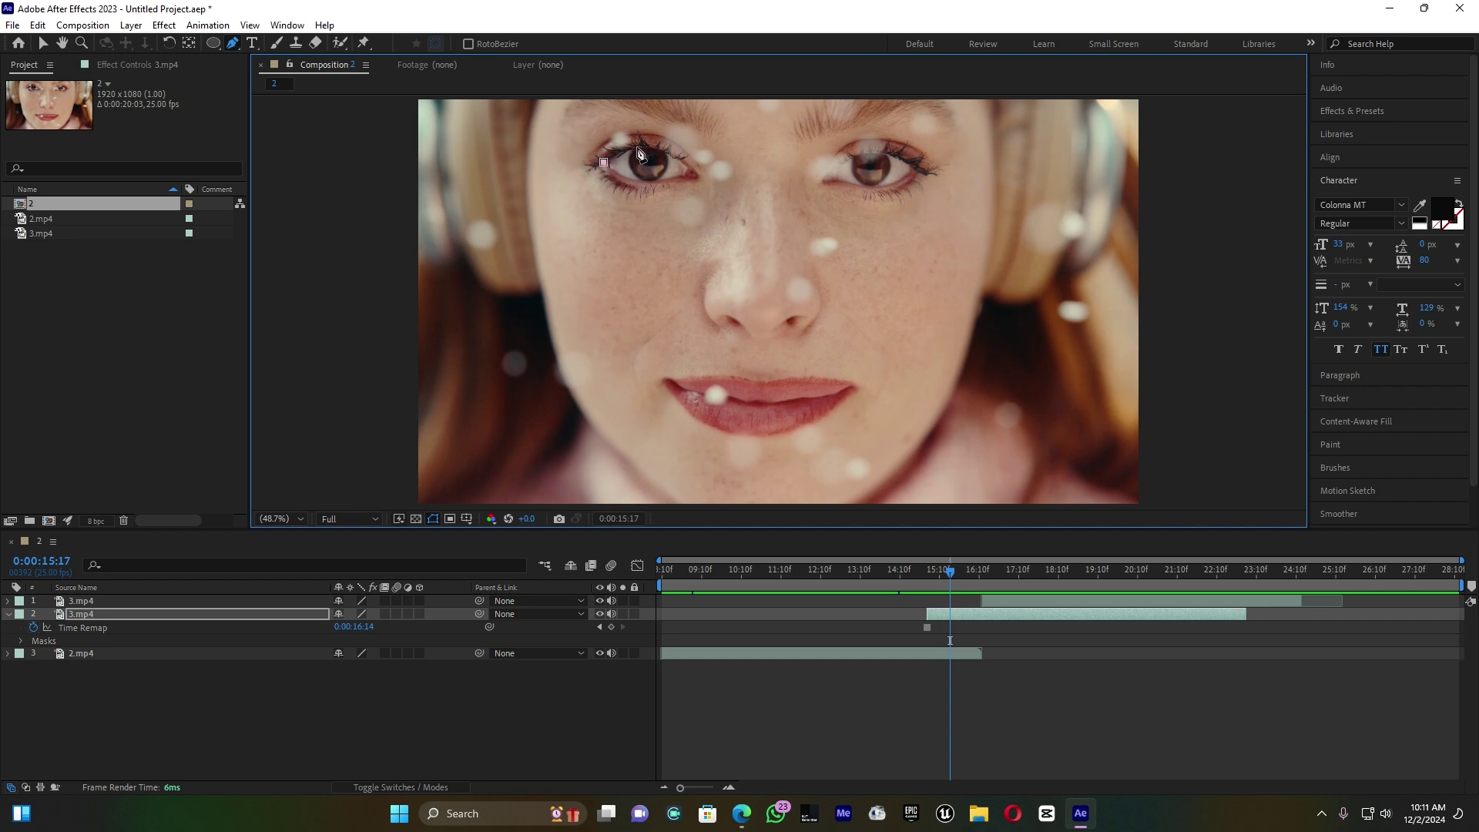
{"action": "left_click_drag", "start_coordinate": [648, 147], "coordinate": [678, 152]}
{"action": "left_click", "coordinate": [689, 167]}
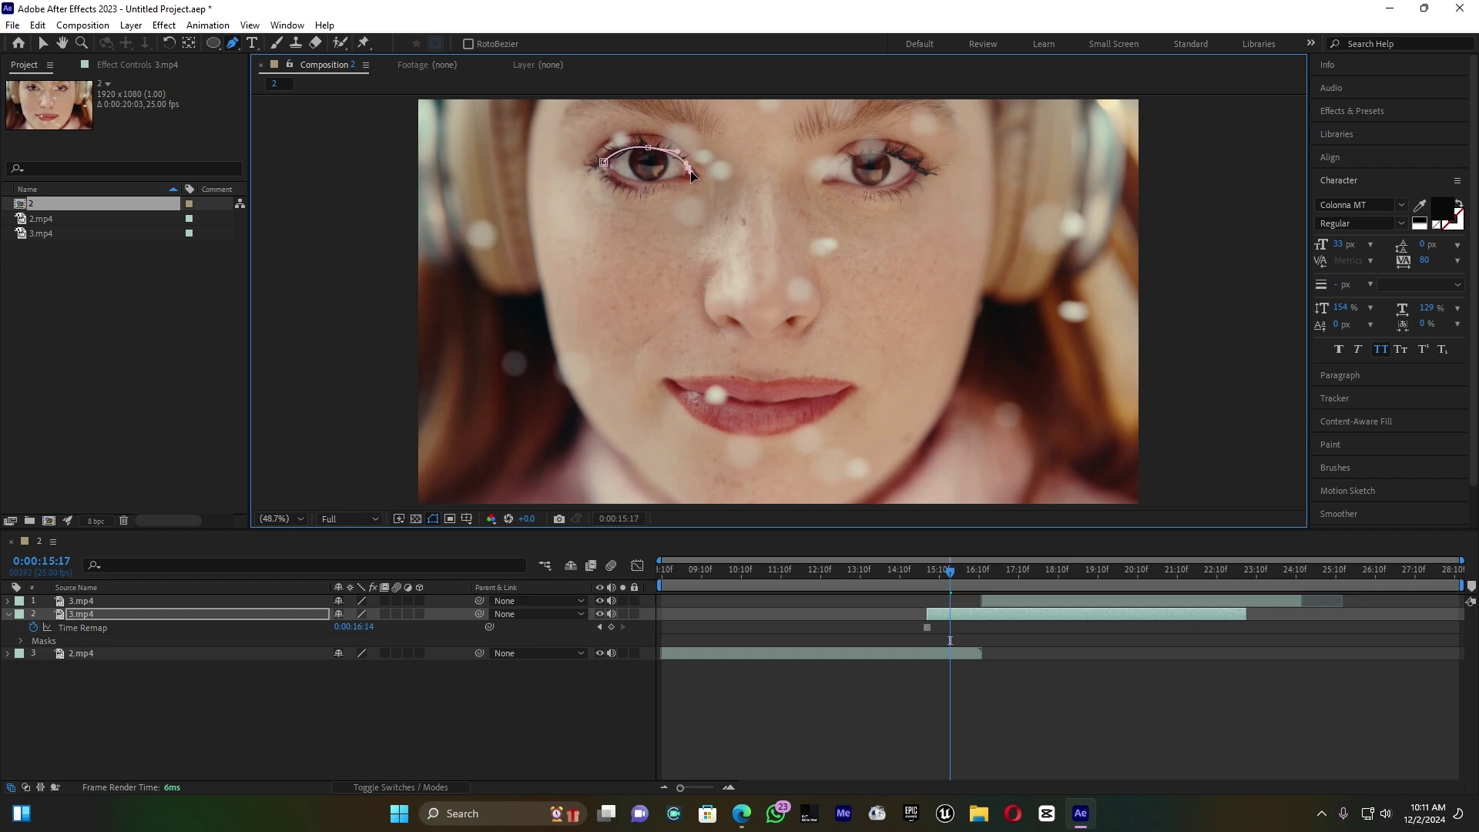
{"action": "key", "text": "ctrl"}
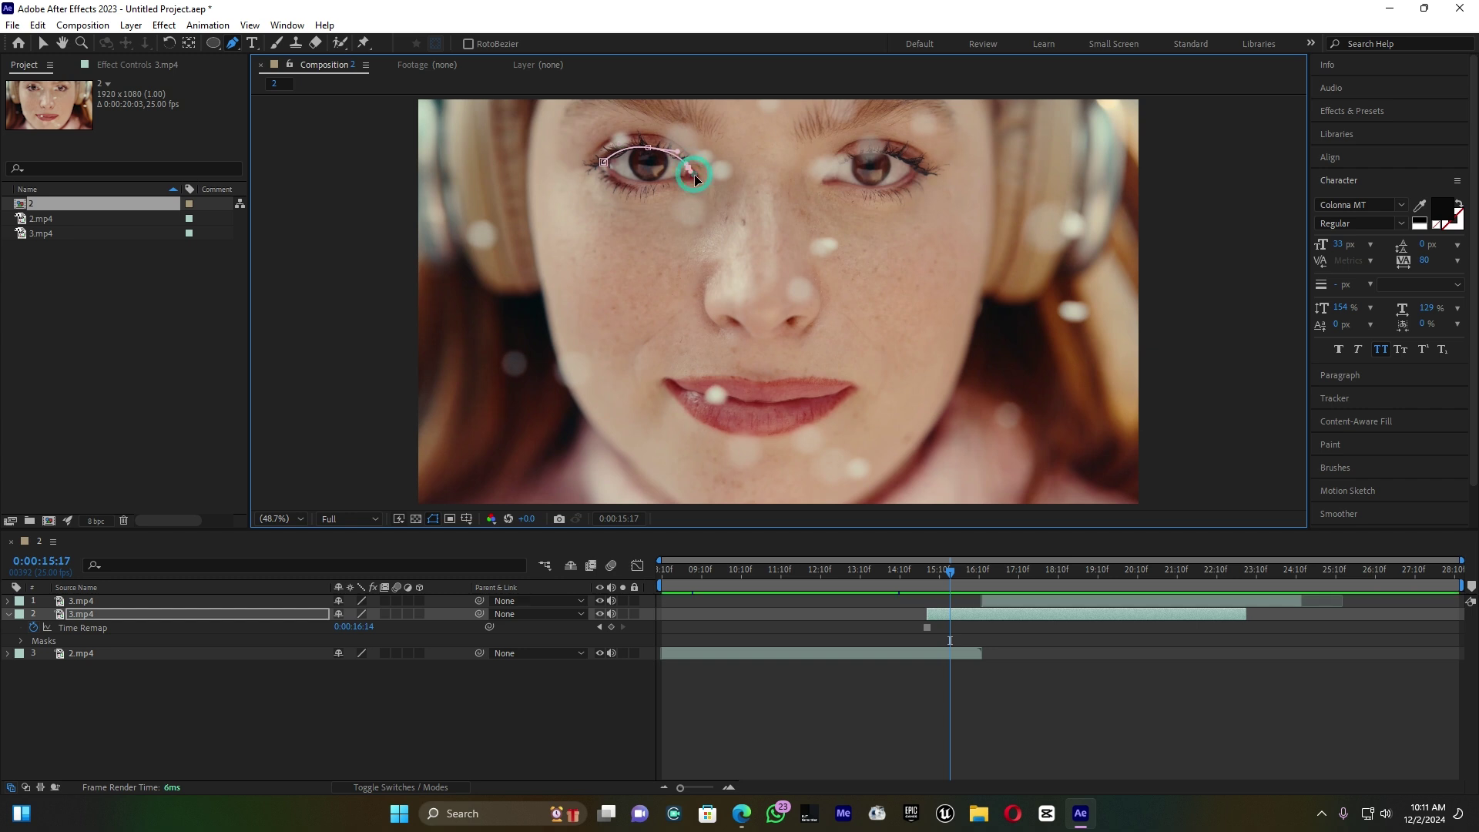
{"action": "key", "text": "ctrl"}
{"action": "left_click", "coordinate": [671, 179]}
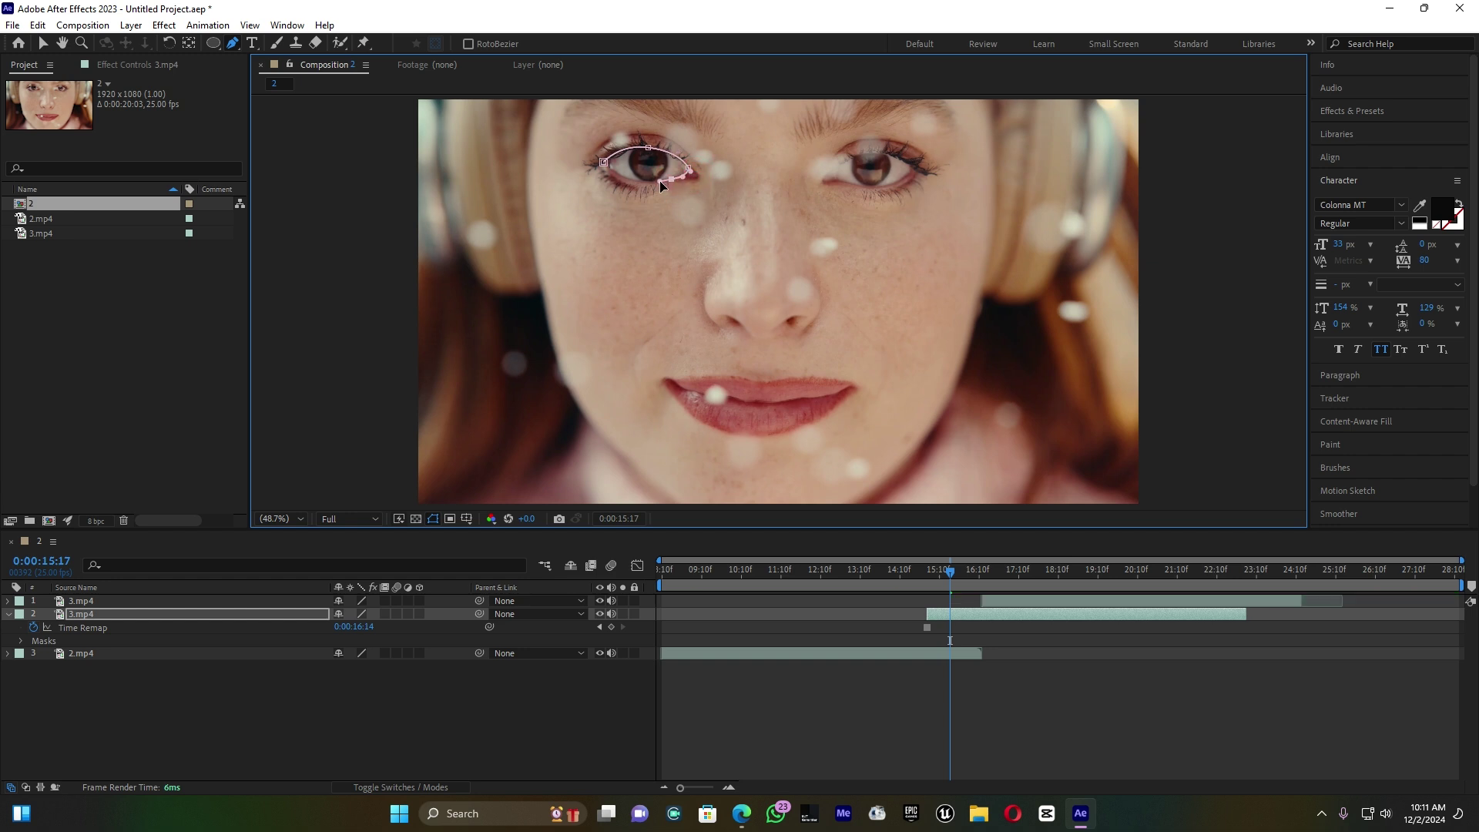
{"action": "left_click", "coordinate": [603, 162]}
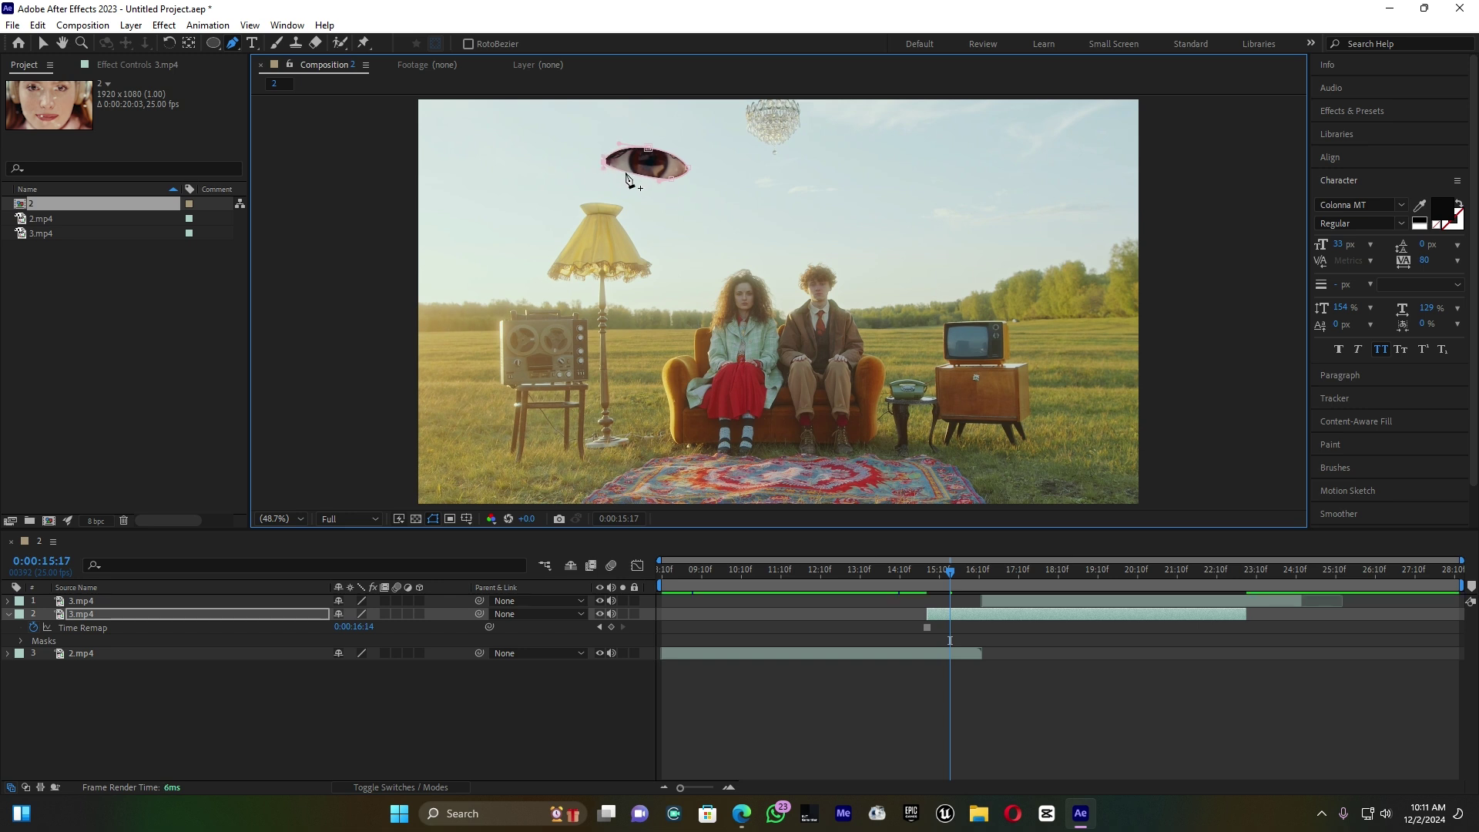
{"action": "left_click_drag", "start_coordinate": [628, 172], "coordinate": [634, 186]}
Step: Set the eye mask's mode to None so the whole frozen frame shows for mask editing
{"action": "left_click", "coordinate": [21, 641]}
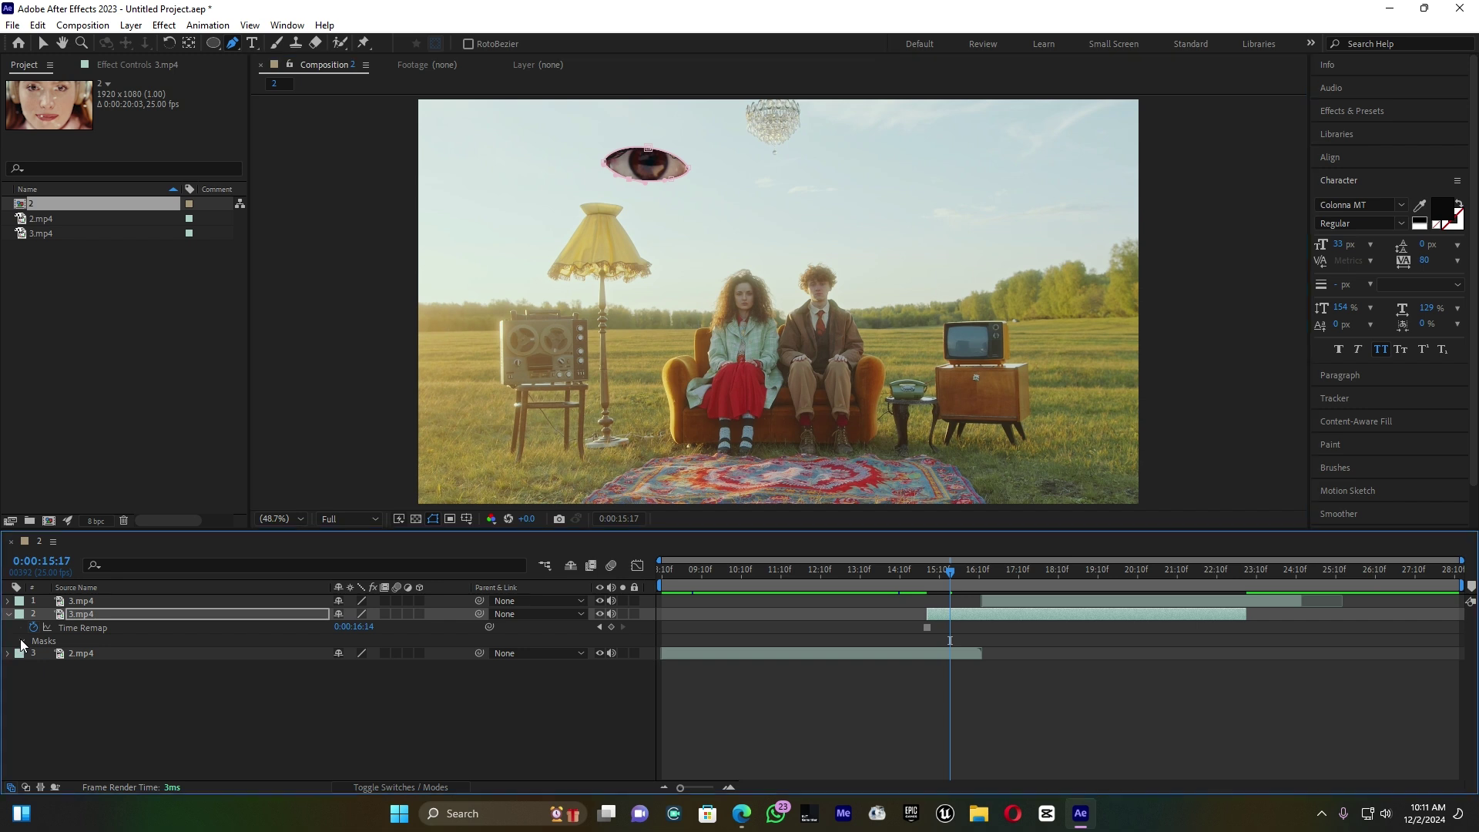
{"action": "left_click", "coordinate": [386, 654]}
{"action": "left_click", "coordinate": [388, 668]}
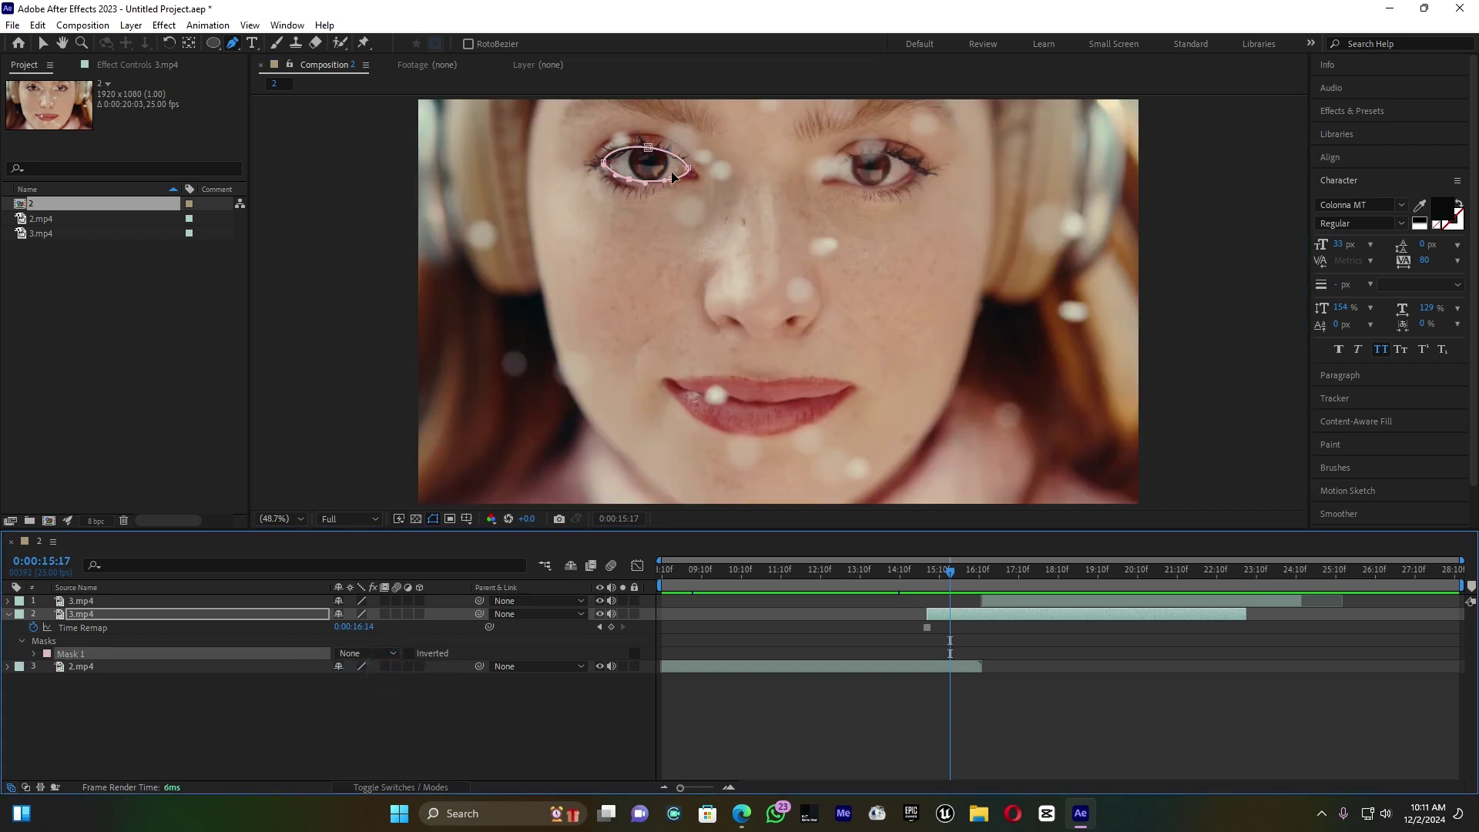
Step: Refine the mask's corner points and curve handles to follow the eye's outline at 100% view, and restore the fitted view
{"action": "key", "text": "slash"}
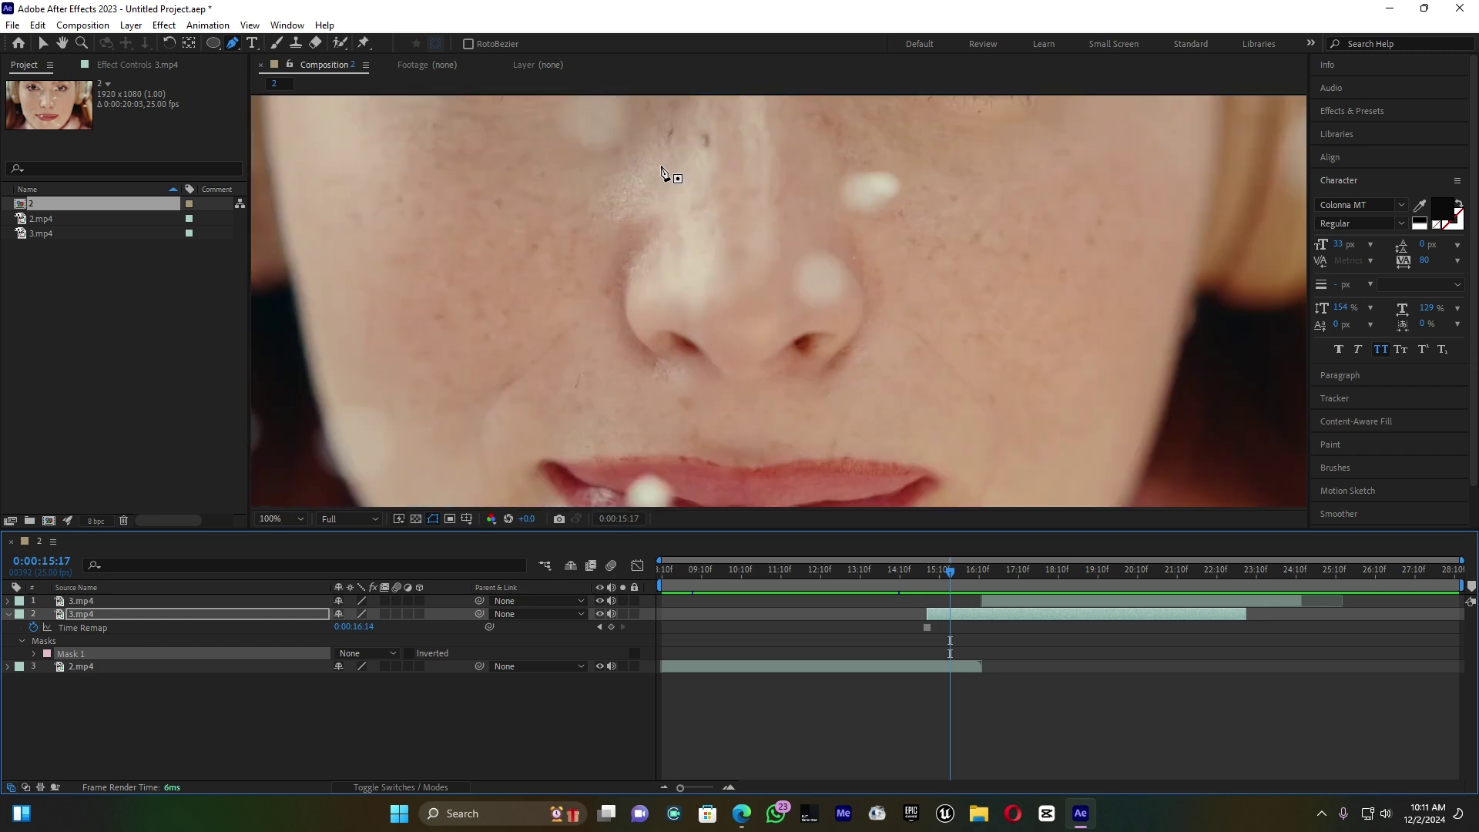
{"action": "left_click", "coordinate": [65, 42]}
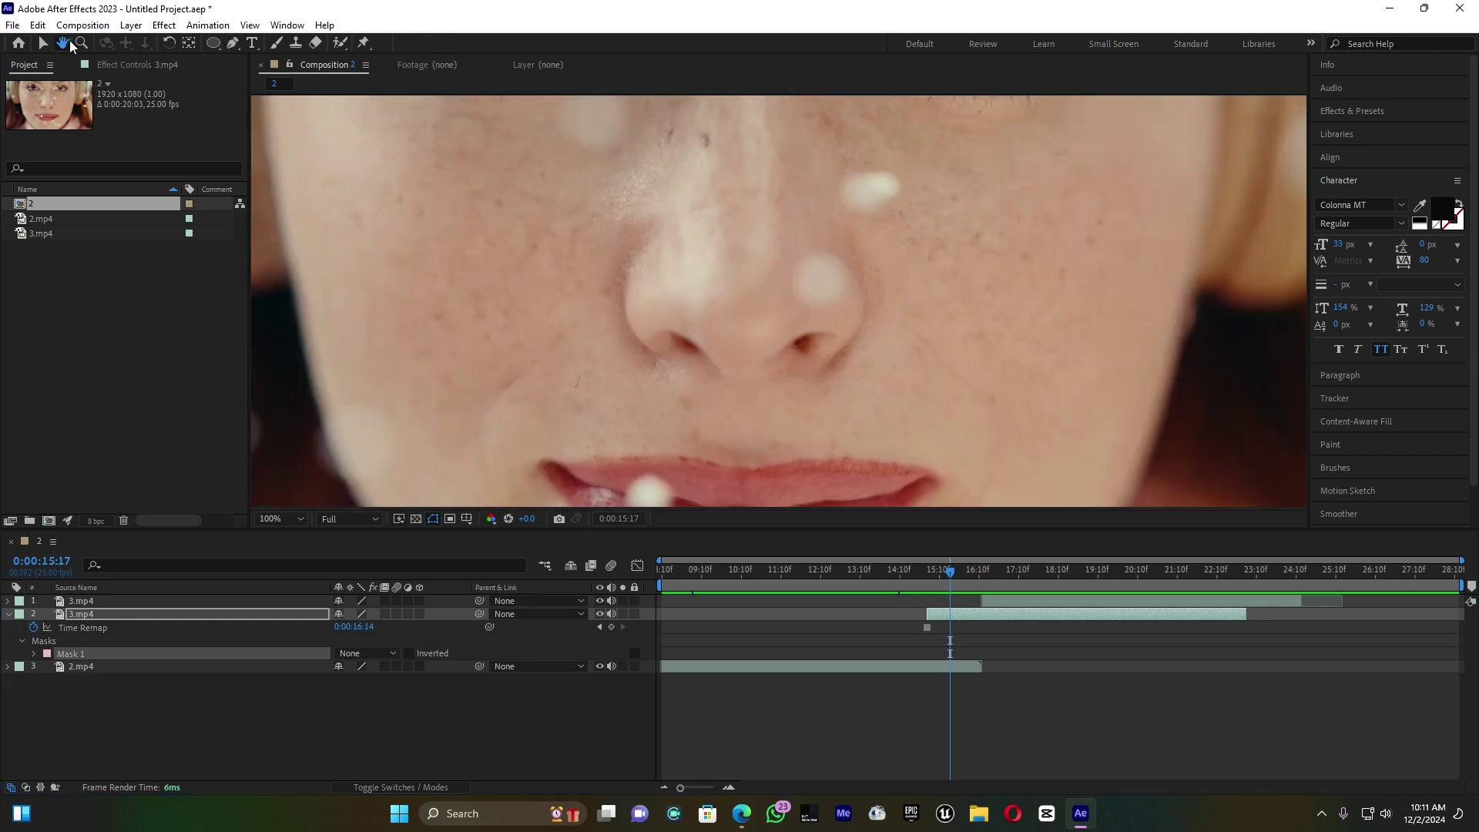
{"action": "left_click_drag", "start_coordinate": [493, 150], "coordinate": [586, 475]}
{"action": "left_click", "coordinate": [45, 48]}
{"action": "left_click_drag", "start_coordinate": [561, 377], "coordinate": [571, 377]}
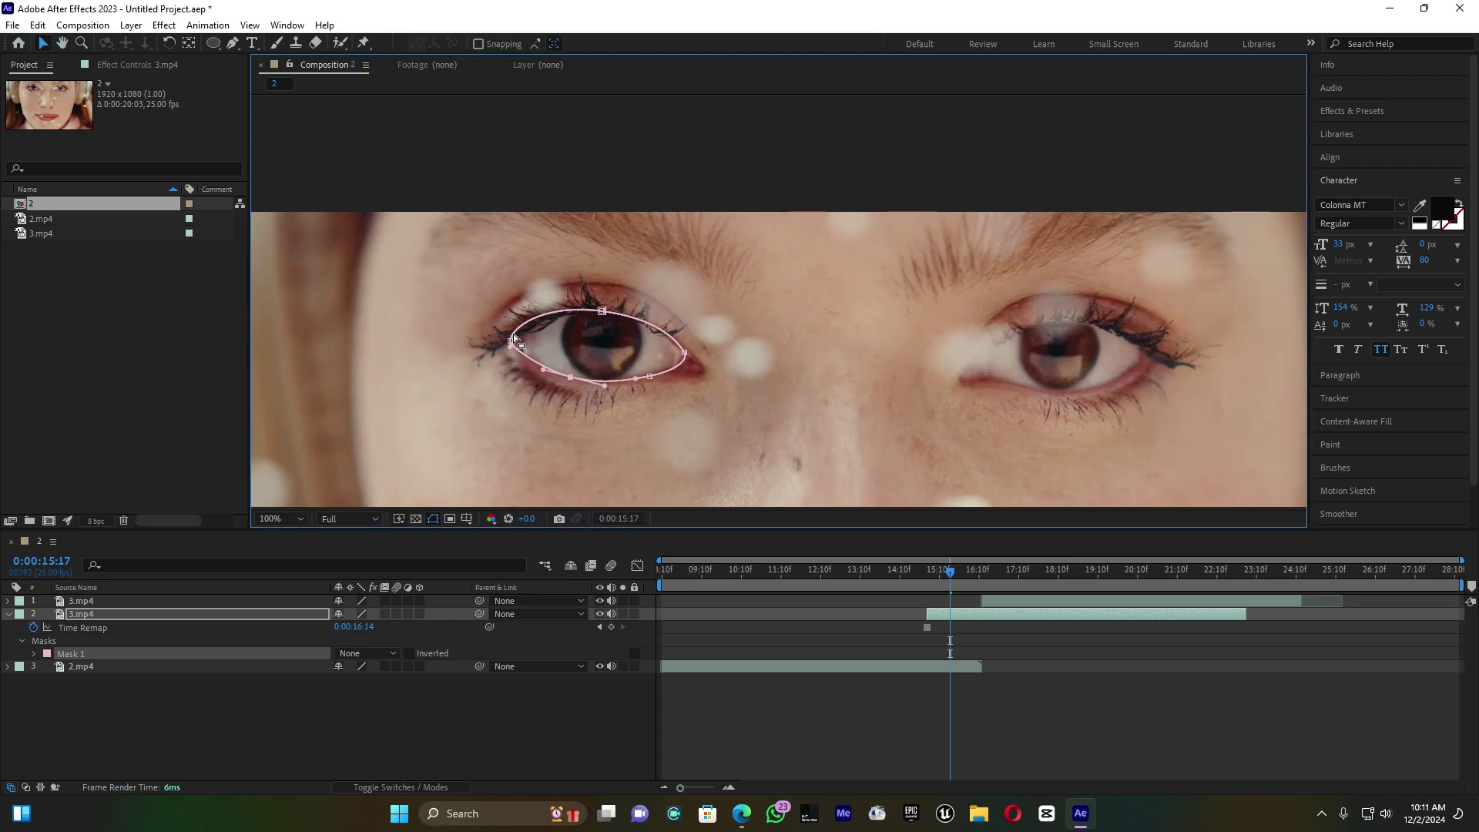
{"action": "left_click", "coordinate": [509, 343]}
{"action": "left_click_drag", "start_coordinate": [538, 317], "coordinate": [546, 319]}
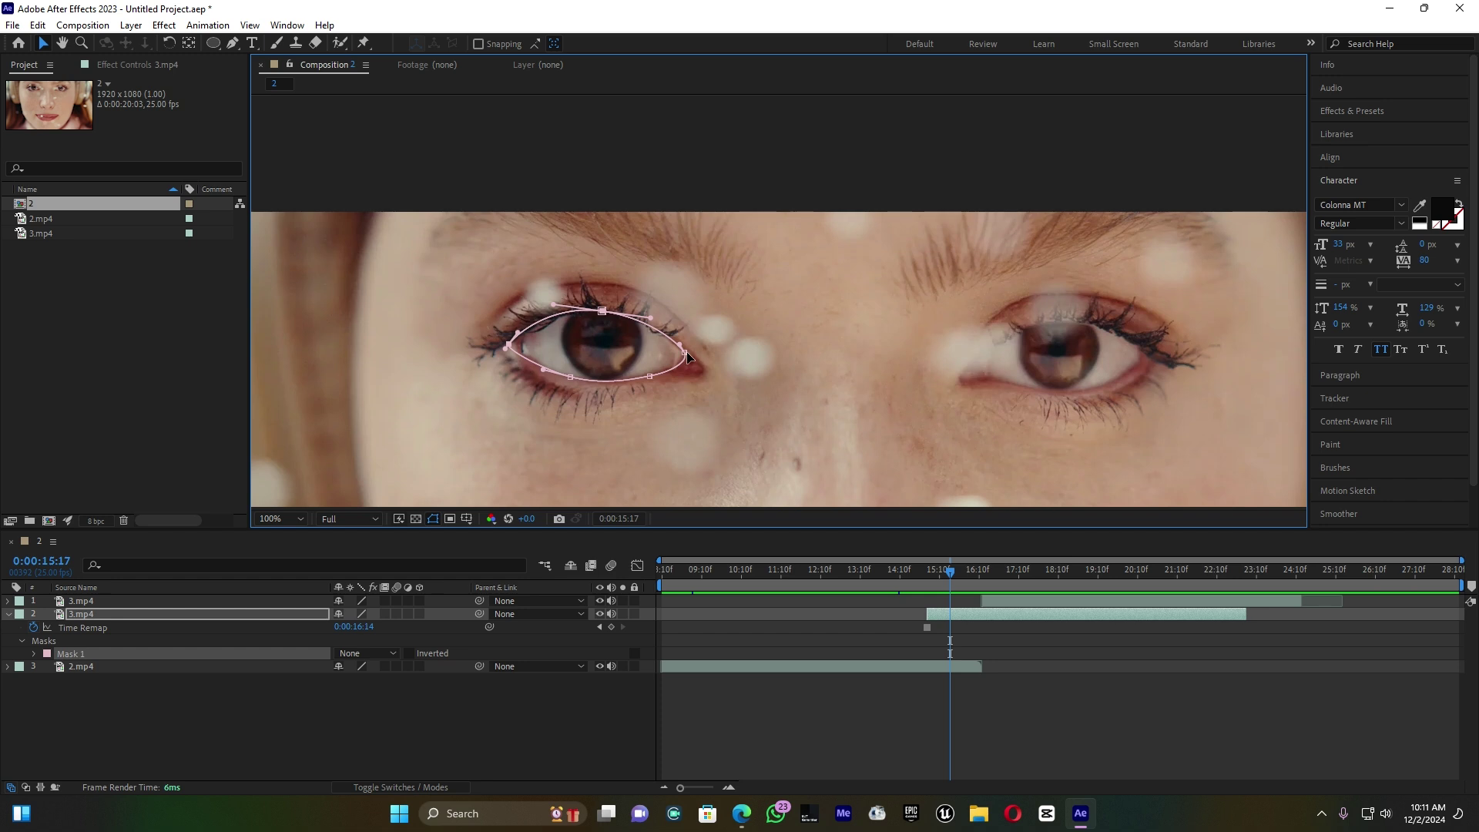
{"action": "left_click_drag", "start_coordinate": [686, 358], "coordinate": [688, 360]}
{"action": "left_click", "coordinate": [509, 345]}
{"action": "left_click", "coordinate": [298, 517]}
{"action": "left_click", "coordinate": [284, 247]}
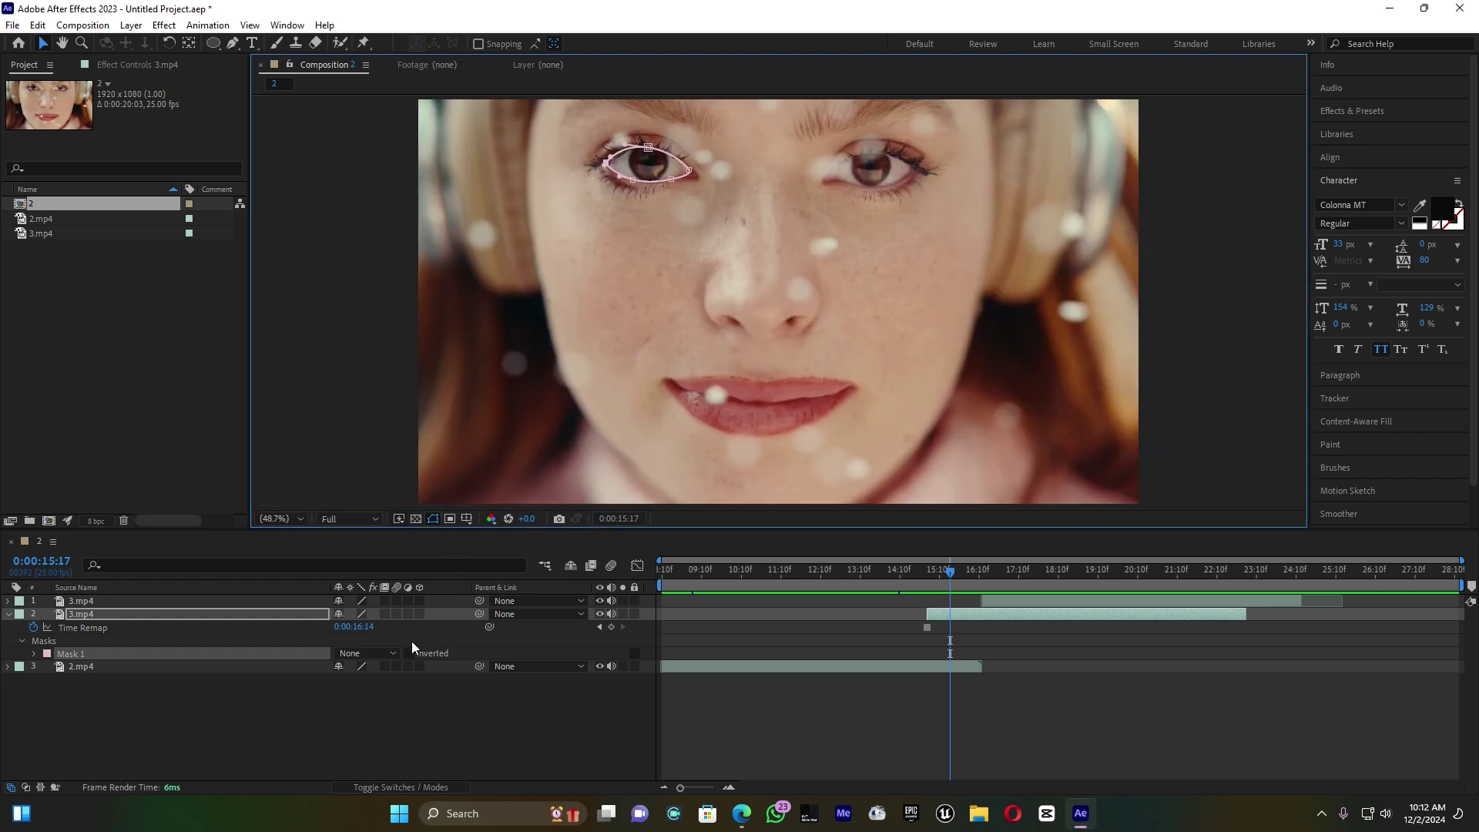
Step: Set the eye mask's mode to Subtract and collapse the frozen 3.mp4 layer's properties
{"action": "left_click", "coordinate": [395, 654]}
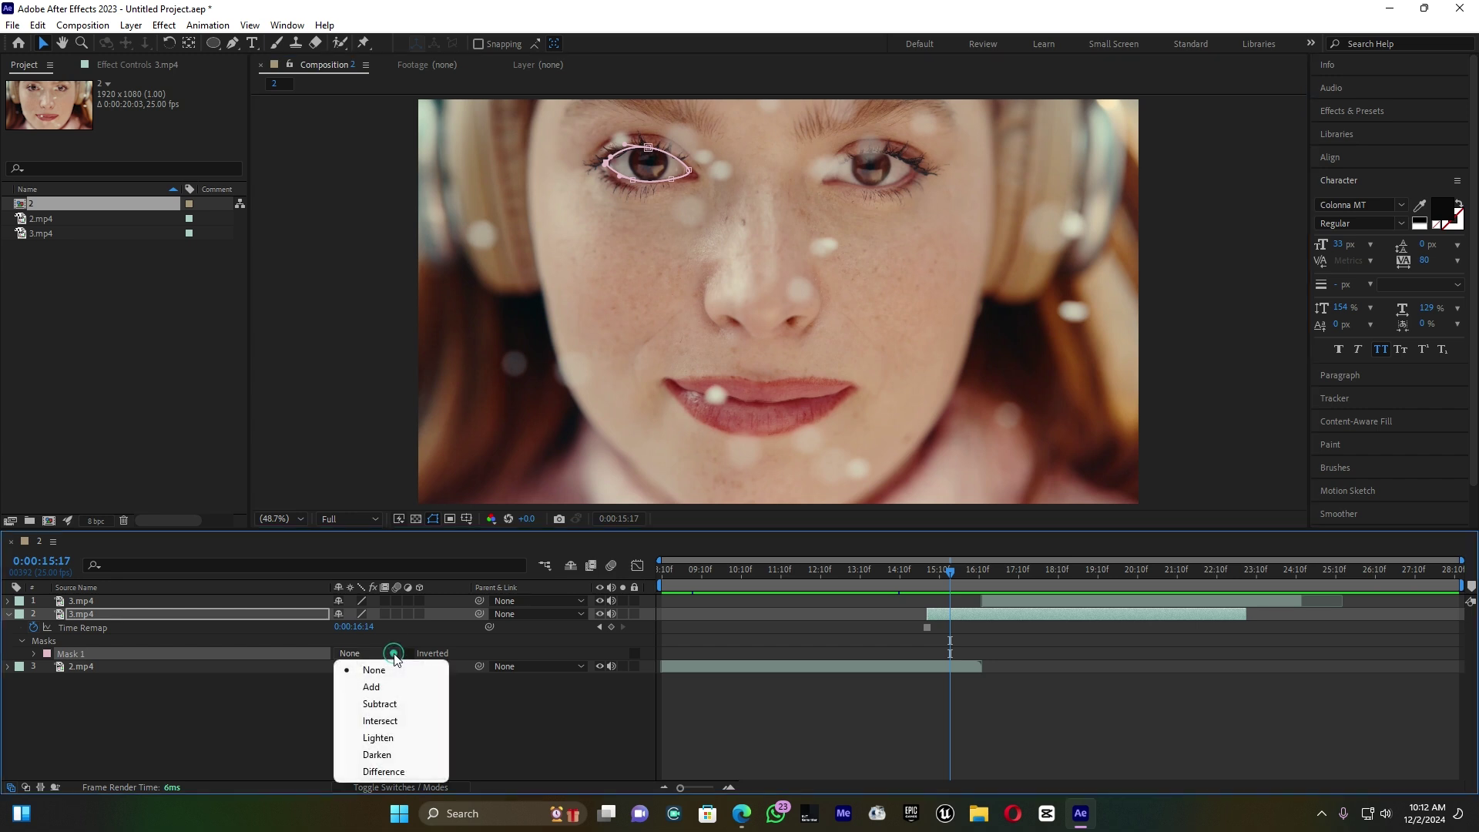
{"action": "left_click", "coordinate": [389, 703]}
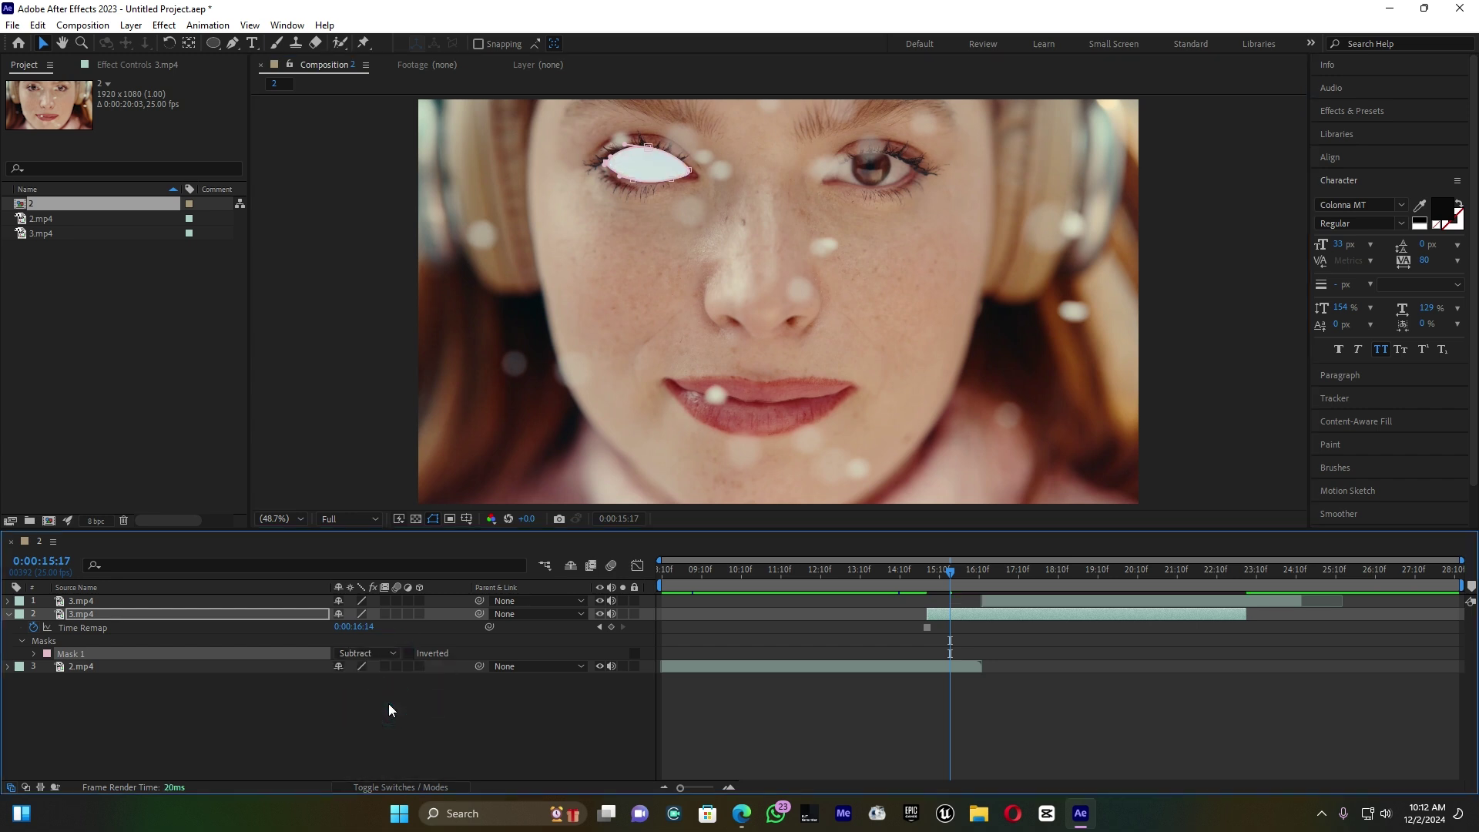
{"action": "left_click", "coordinate": [9, 615]}
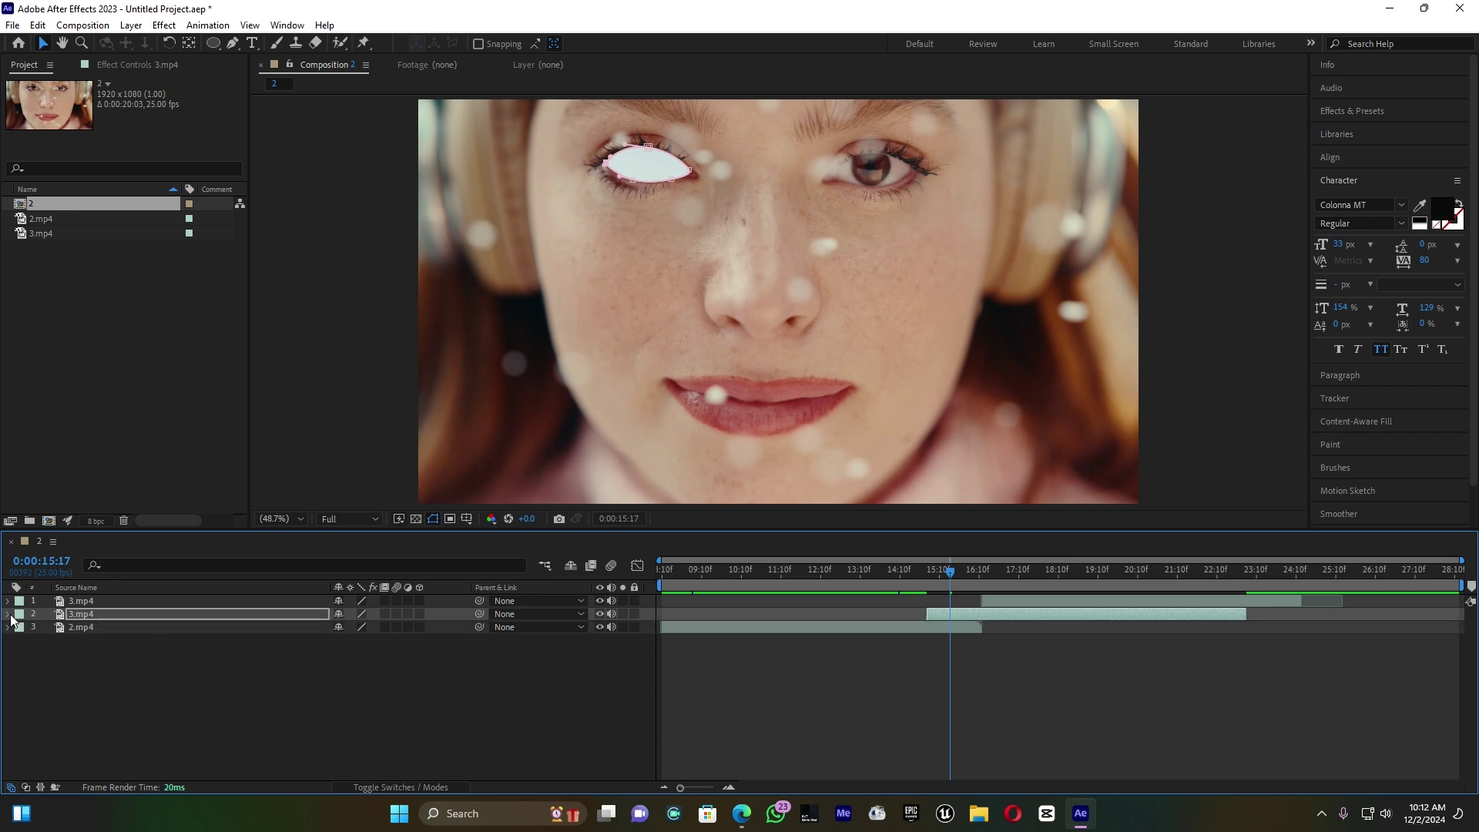
Step: Move the frozen 3.mp4 layer's anchor point to the centre of the masked eye with the Pan Behind tool
{"action": "left_click", "coordinate": [113, 614]}
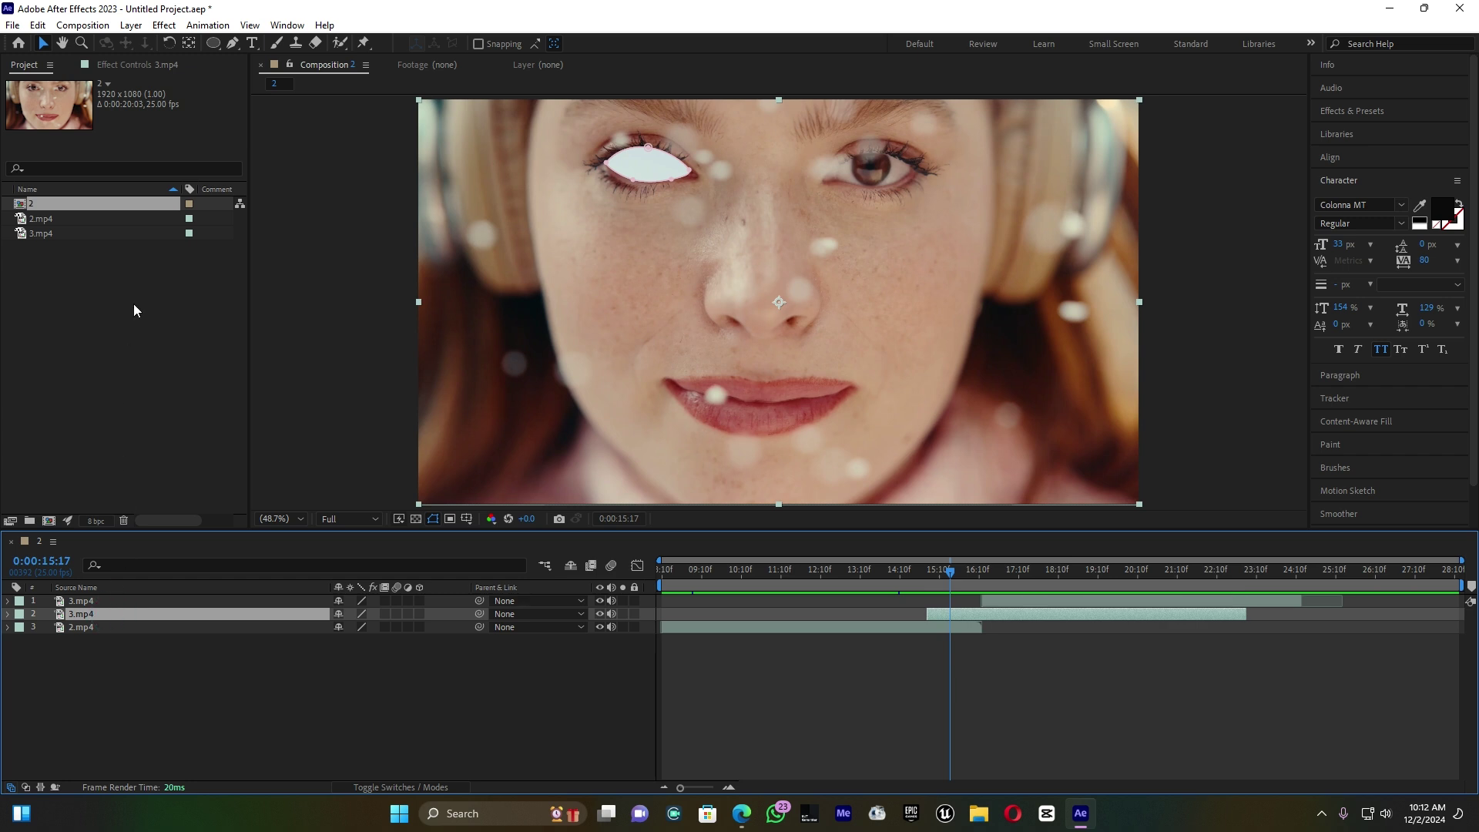
{"action": "left_click", "coordinate": [189, 42]}
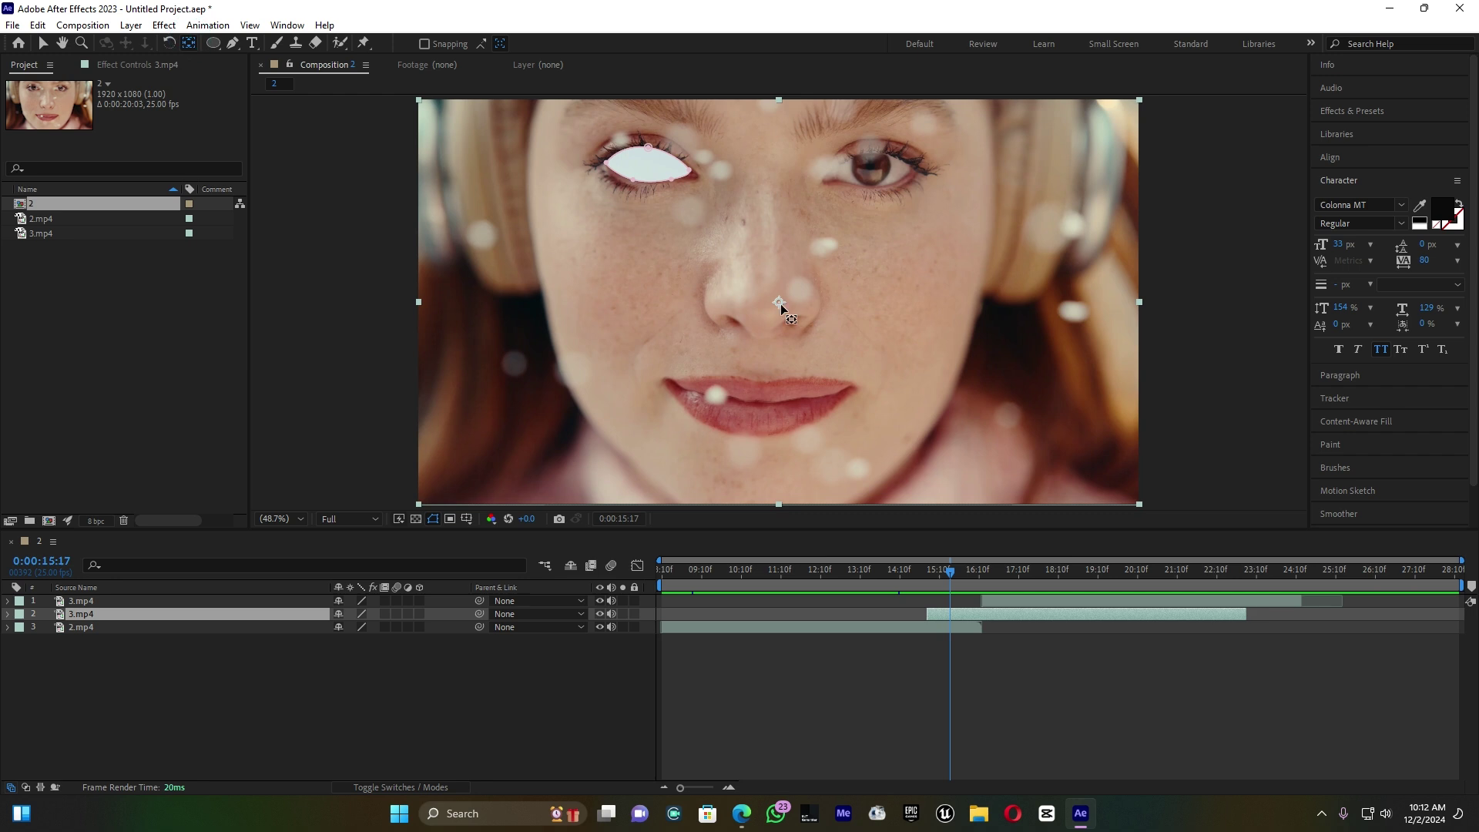
{"action": "left_click_drag", "start_coordinate": [778, 302], "coordinate": [649, 170]}
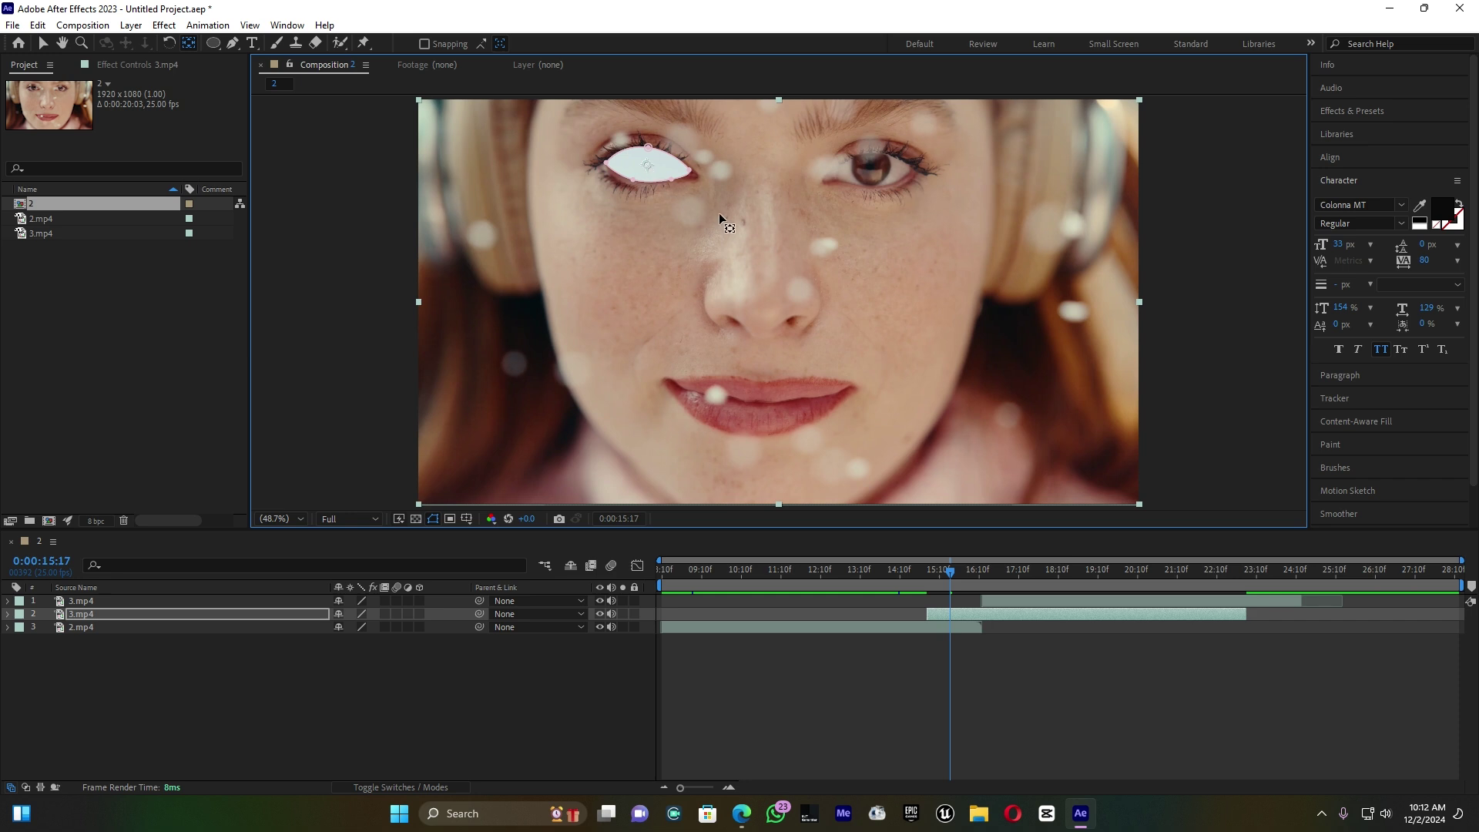
Step: Add a Scale keyframe at 100% on the frozen 3.mp4 layer at 0:00:16:11, where the 2.mp4 clip ends
{"action": "left_click", "coordinate": [309, 614]}
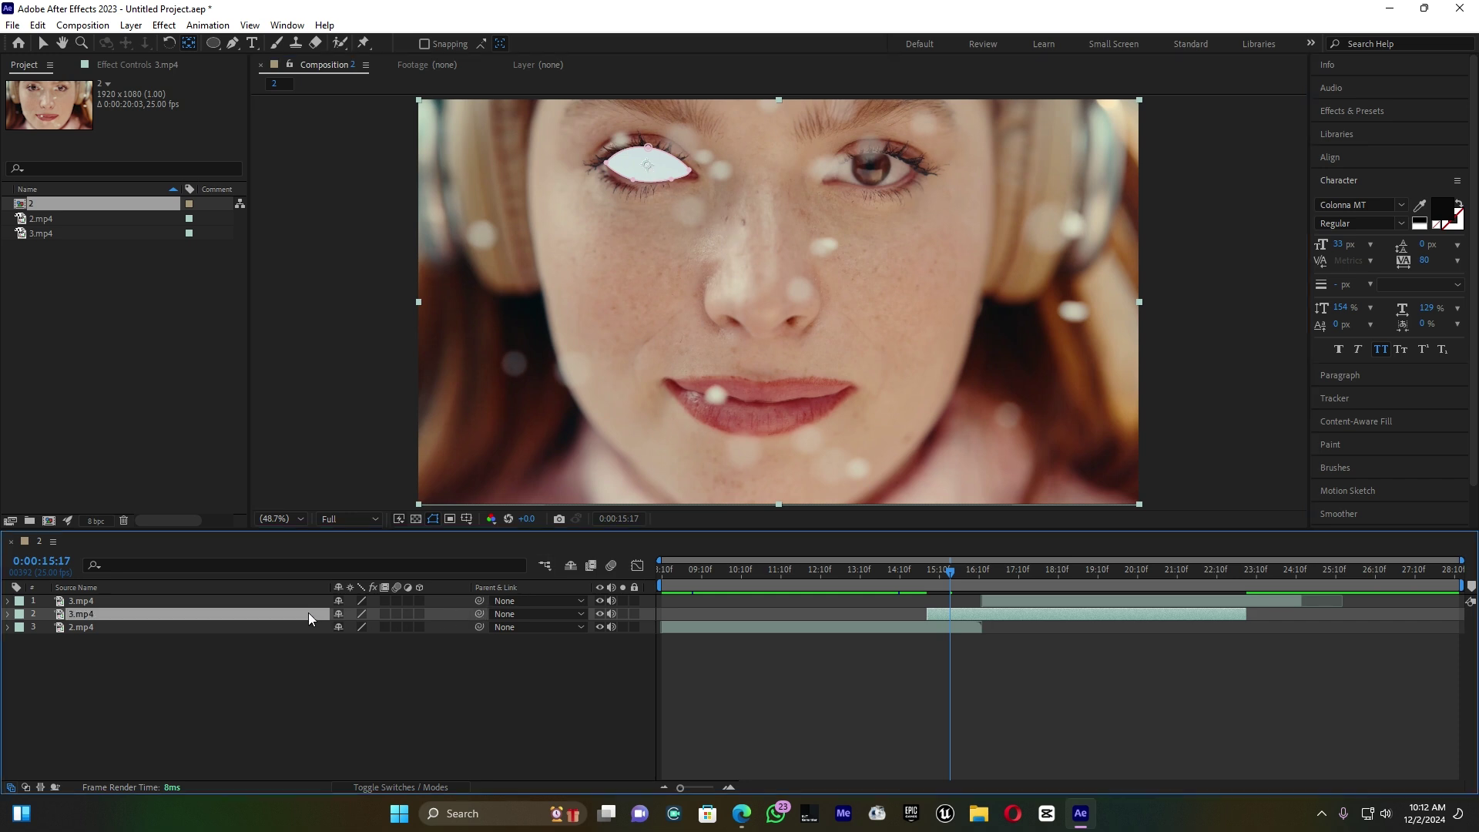
{"action": "key", "text": "s"}
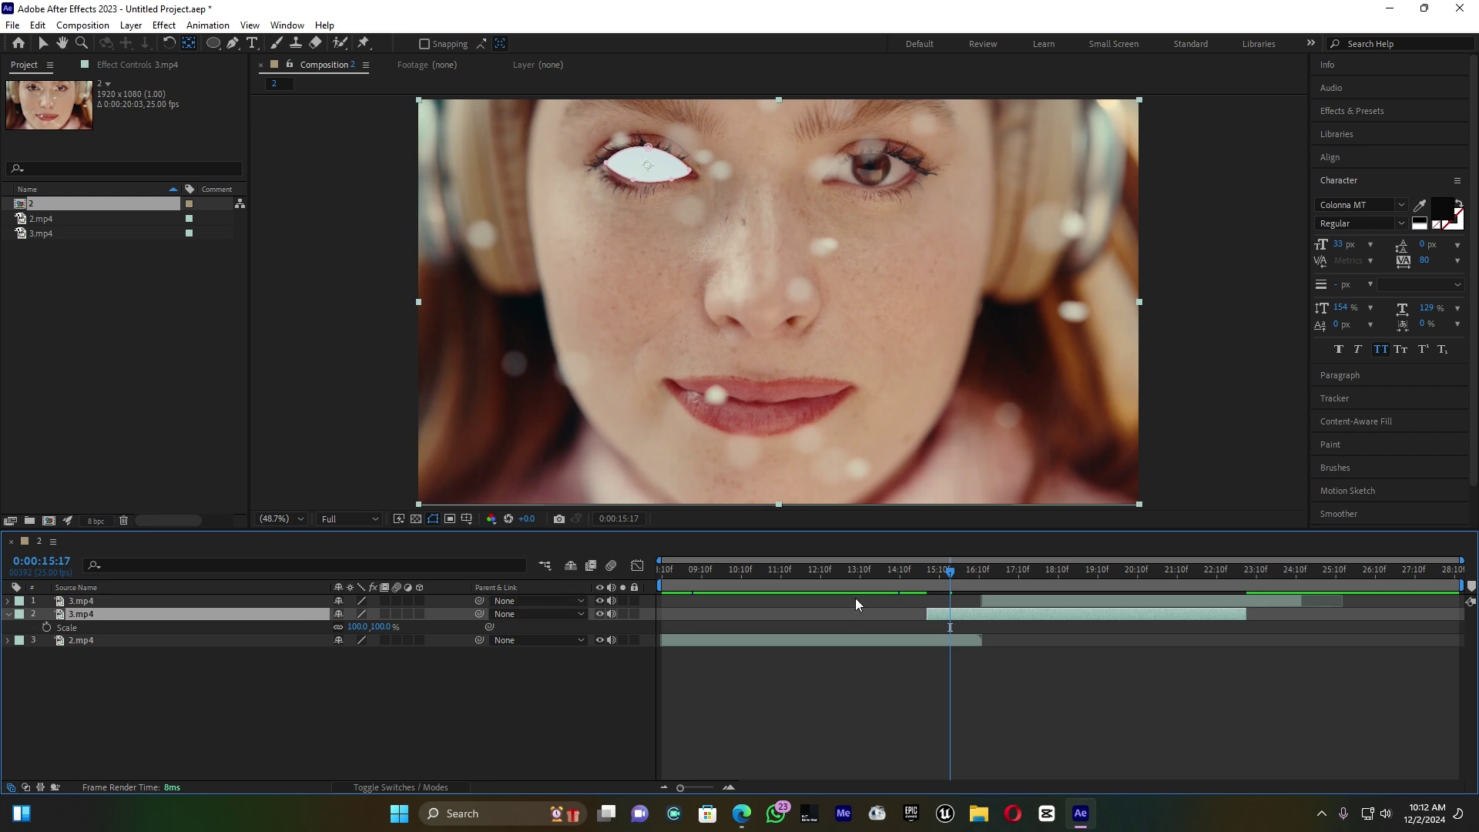
{"action": "left_click_drag", "start_coordinate": [950, 571], "coordinate": [982, 579]}
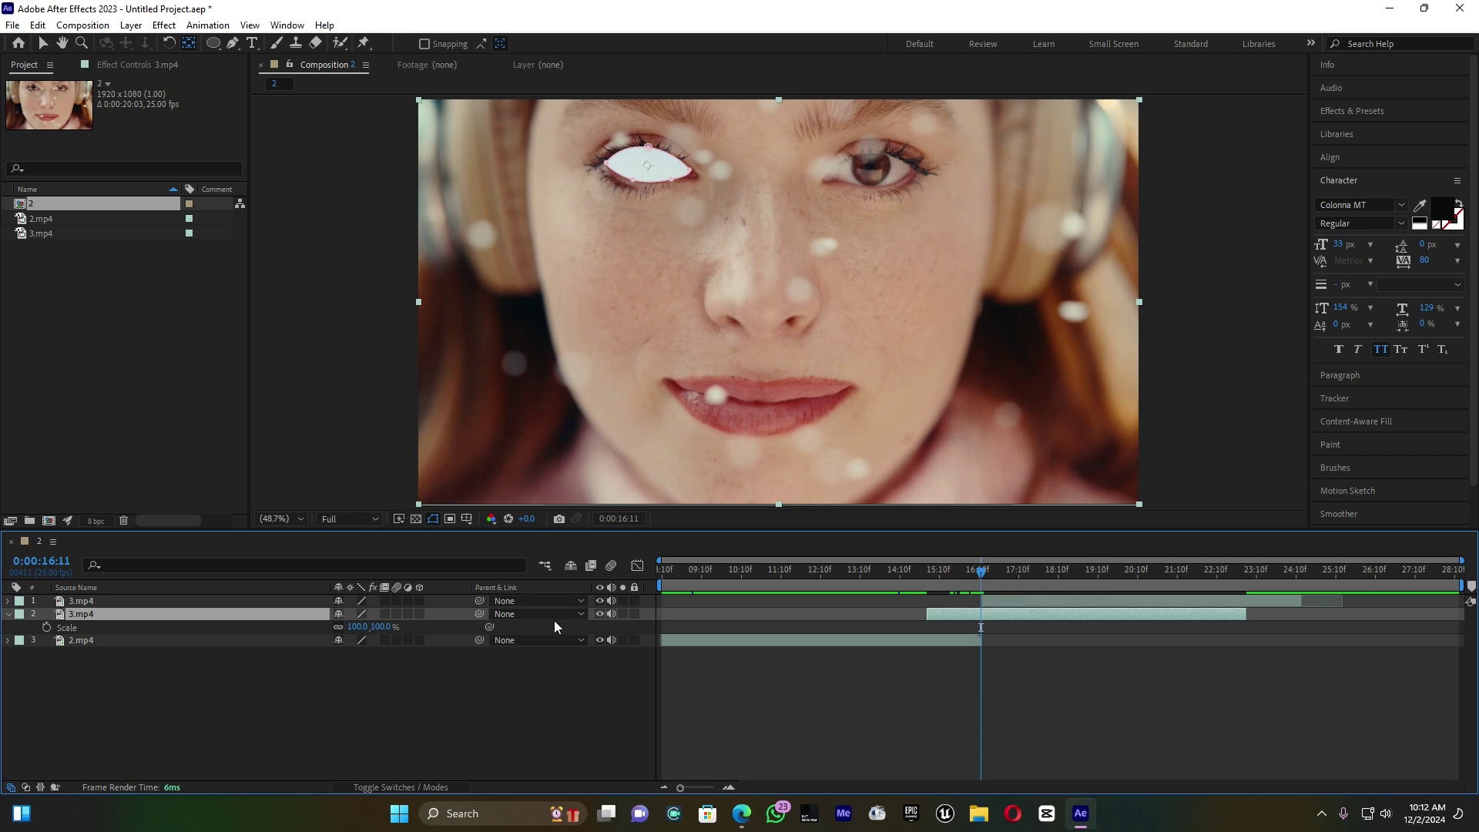
{"action": "left_click", "coordinate": [46, 628]}
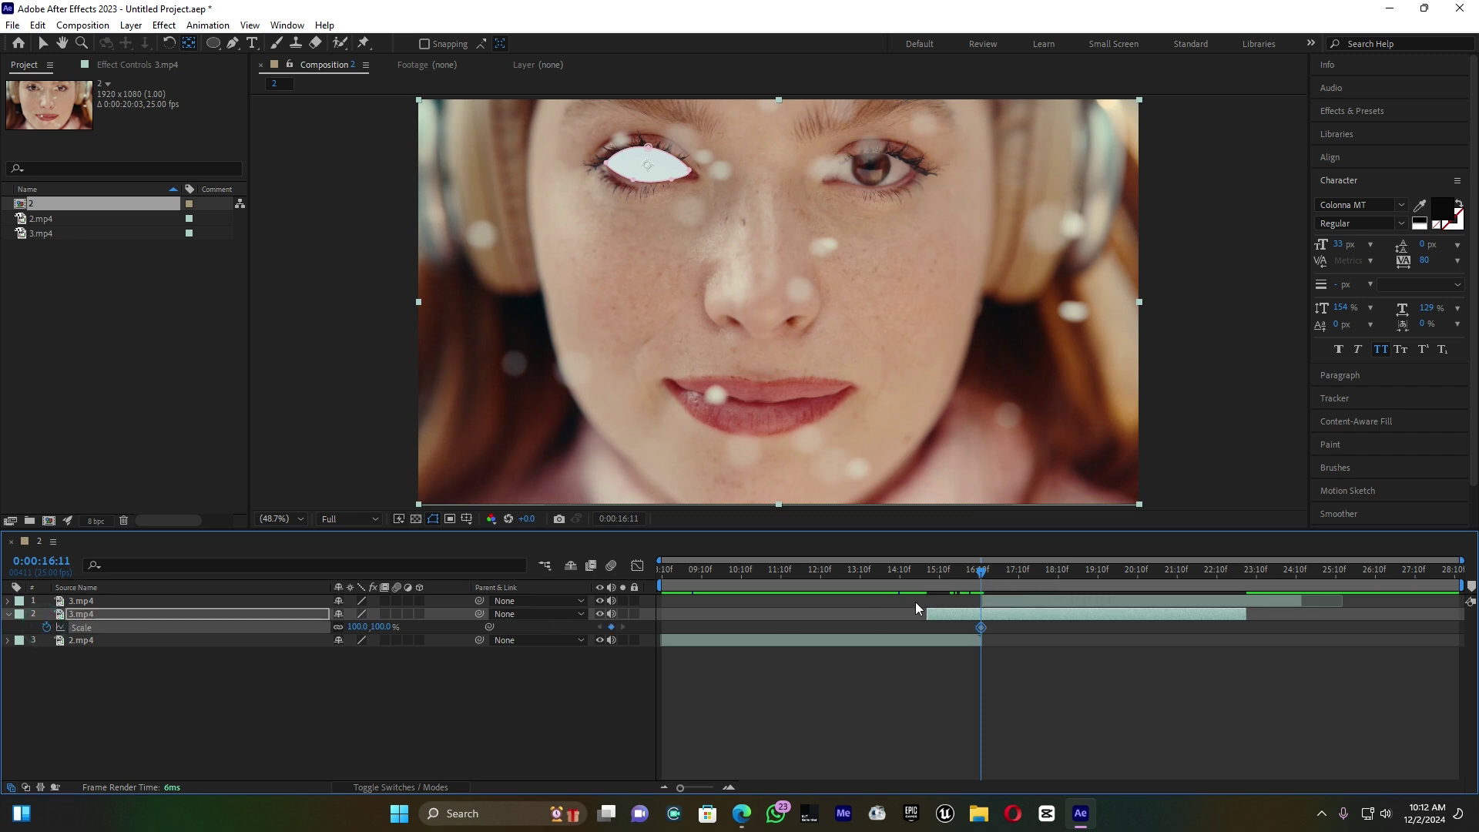
Step: At 0:00:15:19, scale the frozen 3.mp4 layer up to 2233% so the eye opening fills the frame
{"action": "left_click_drag", "start_coordinate": [979, 577], "coordinate": [950, 584]}
{"action": "left_click_drag", "start_coordinate": [358, 626], "coordinate": [1128, 634]}
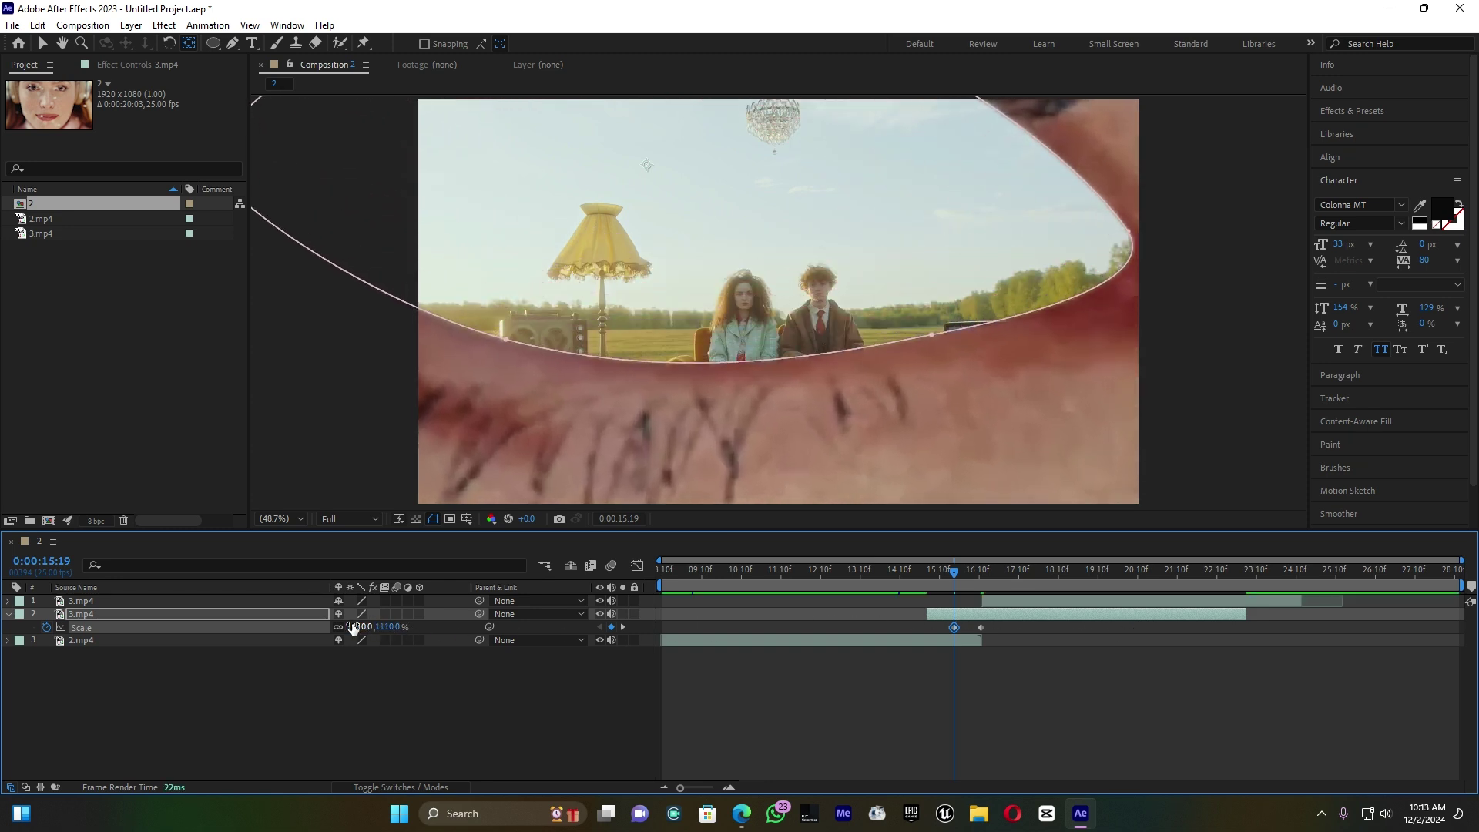
{"action": "left_click_drag", "start_coordinate": [368, 627], "coordinate": [1194, 597]}
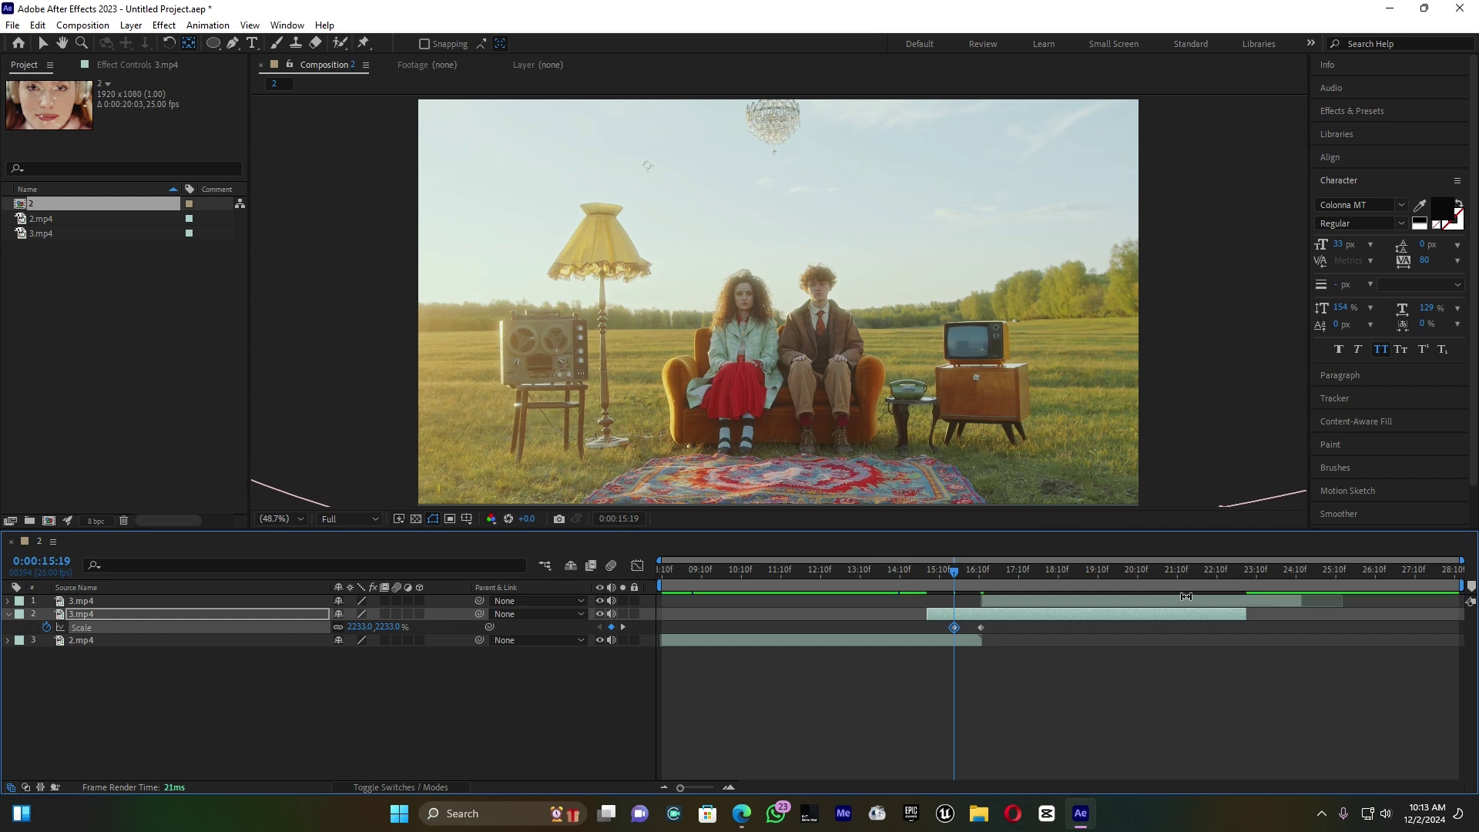
Step: Preview the zoom-out through the eye from the start of the frozen layer, with the timeline magnified around the transition
{"action": "left_click", "coordinate": [928, 570]}
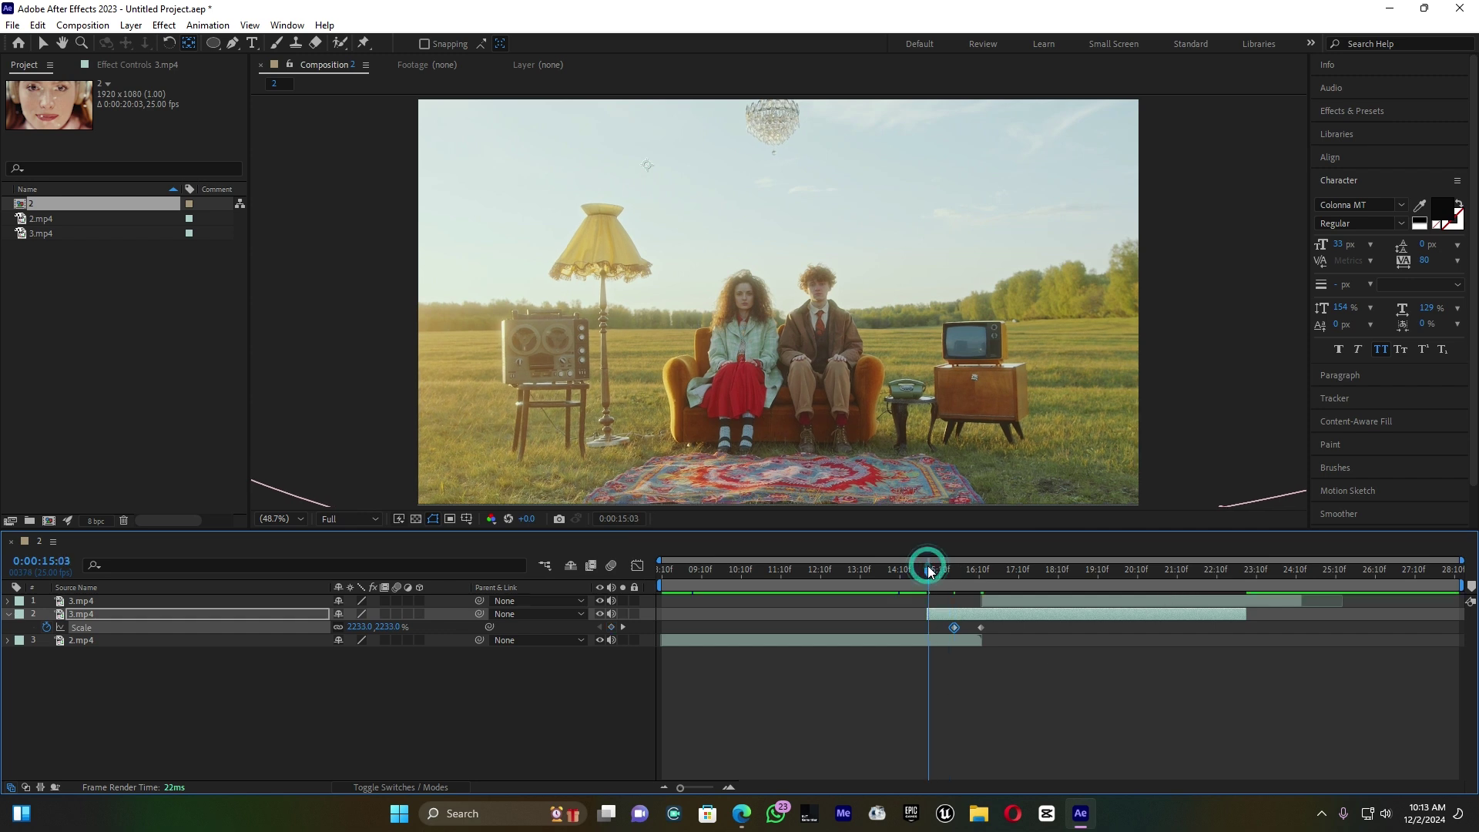
{"action": "key", "text": "space"}
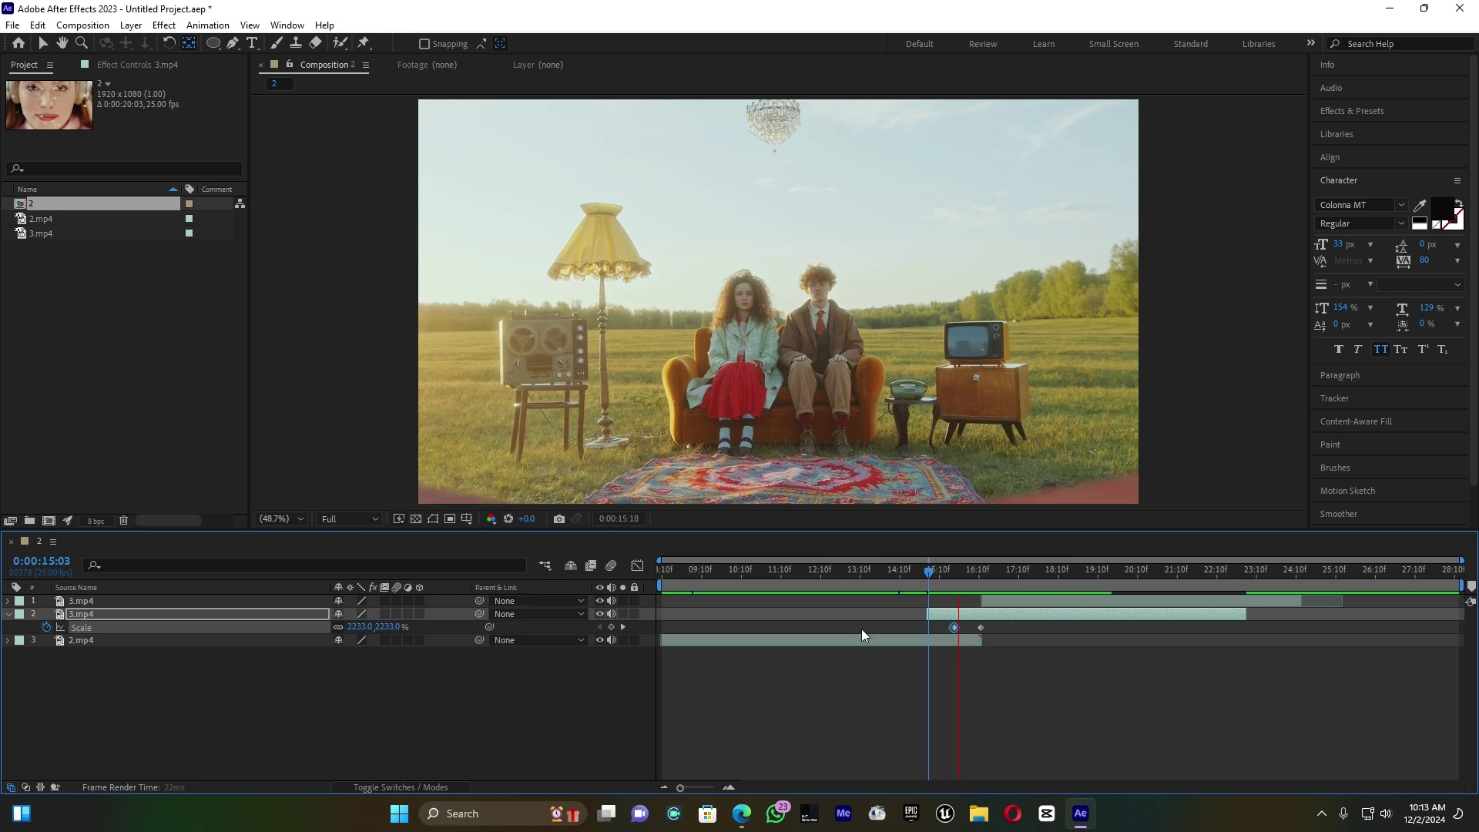
{"action": "key", "text": "space"}
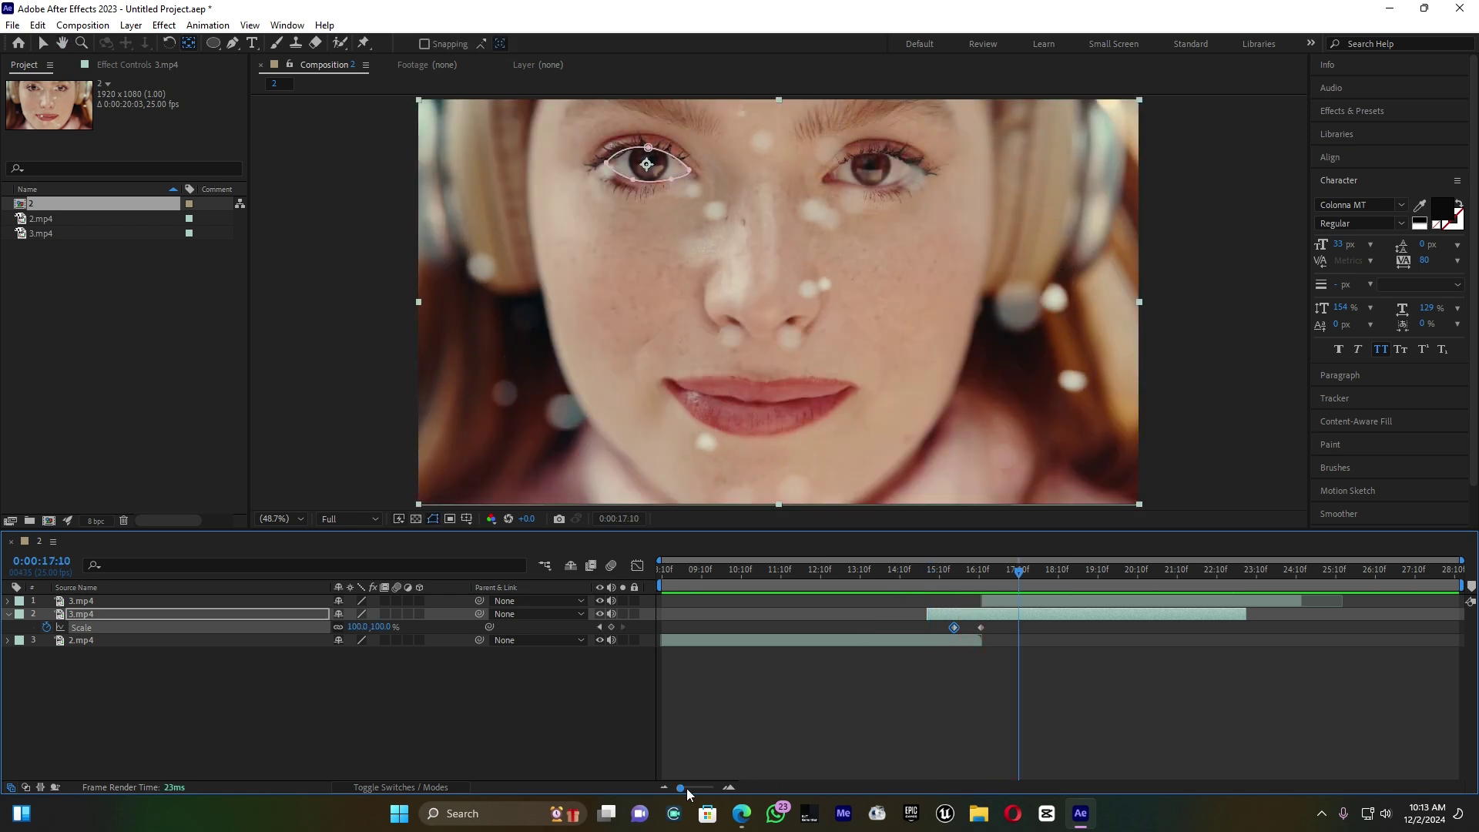
{"action": "left_click_drag", "start_coordinate": [683, 788], "coordinate": [703, 789]}
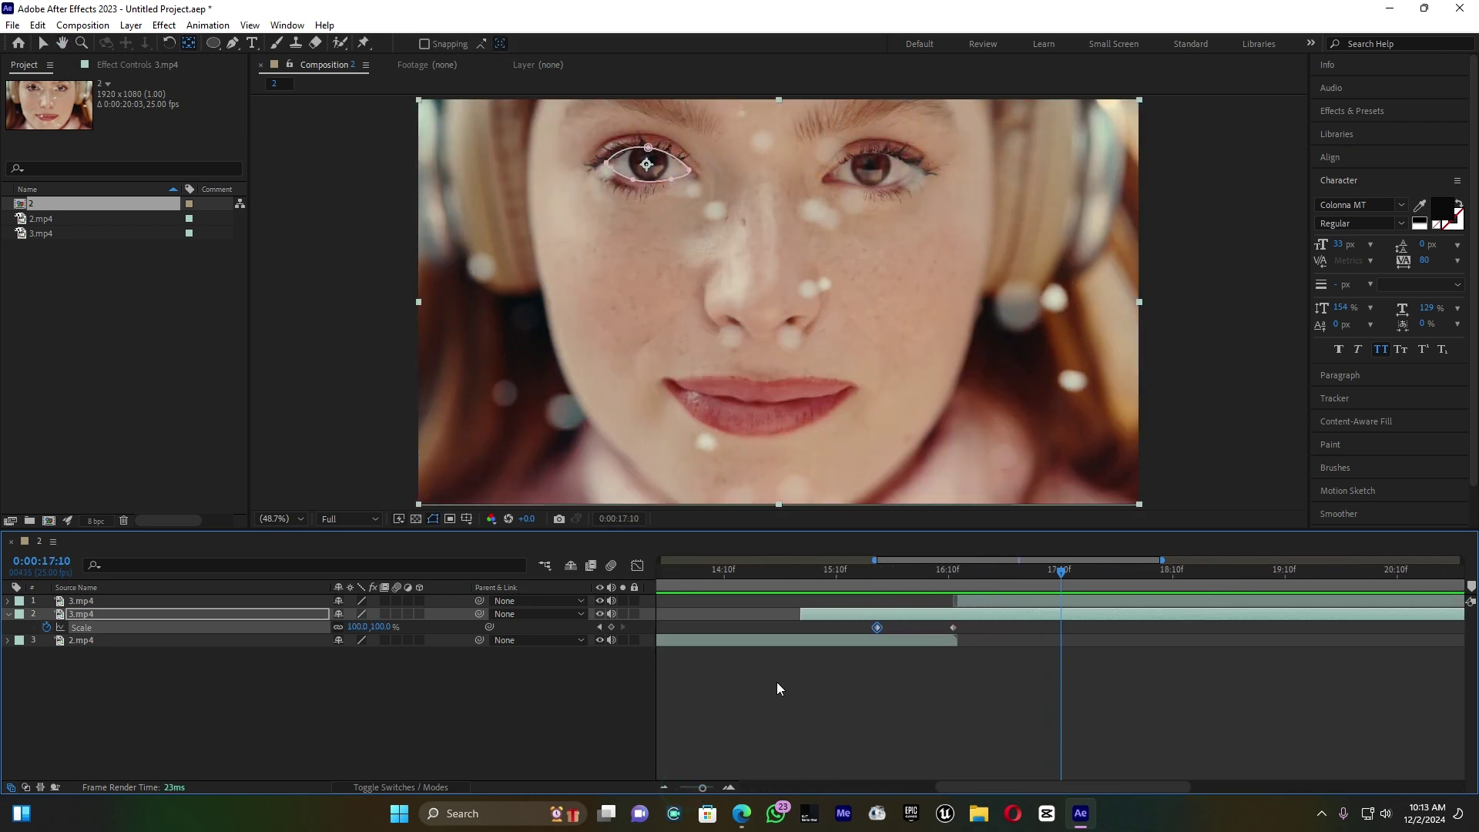
{"action": "left_click", "coordinate": [797, 574]}
{"action": "key", "text": "space"}
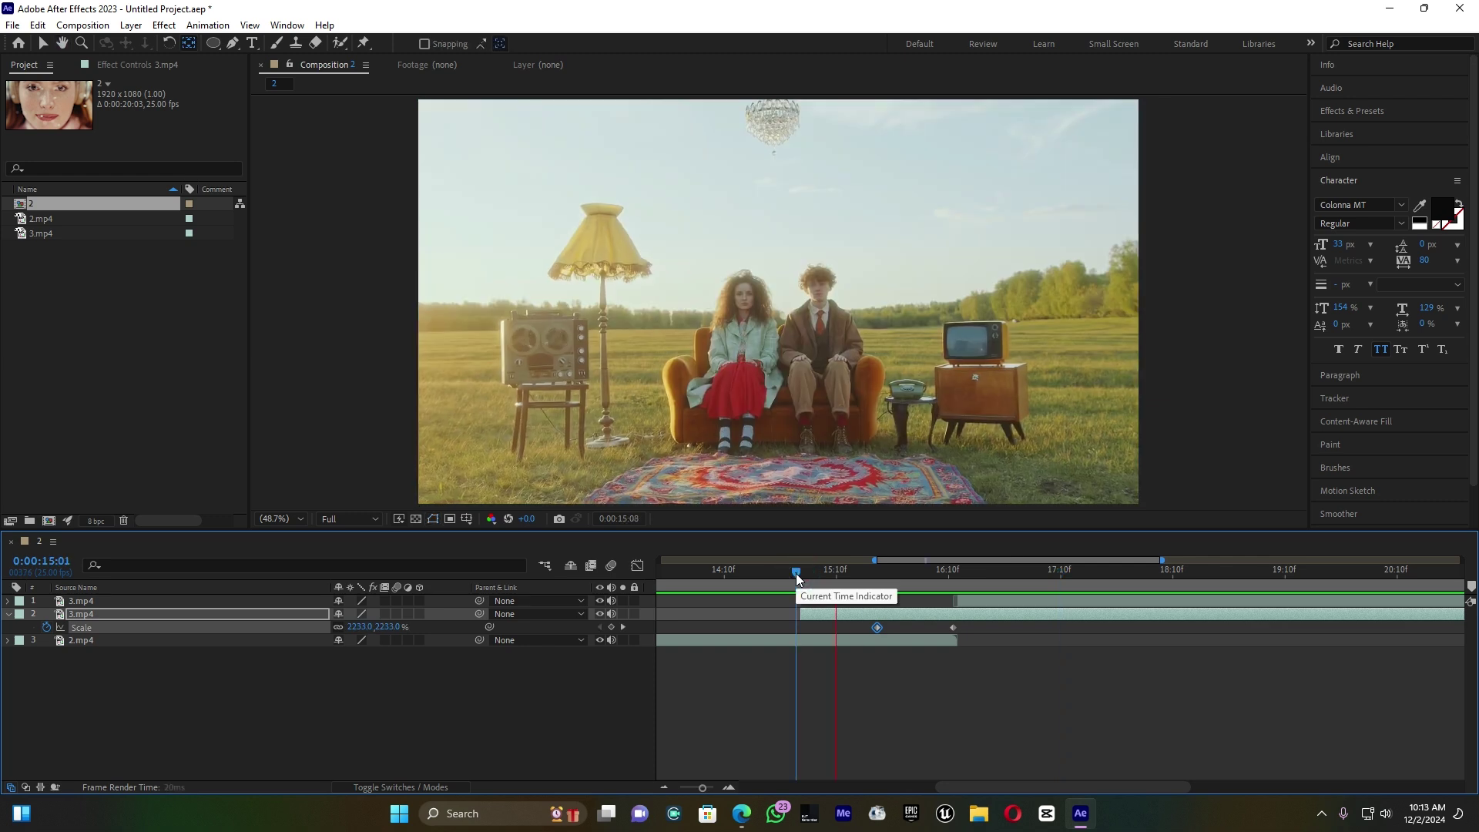
{"action": "key", "text": "space"}
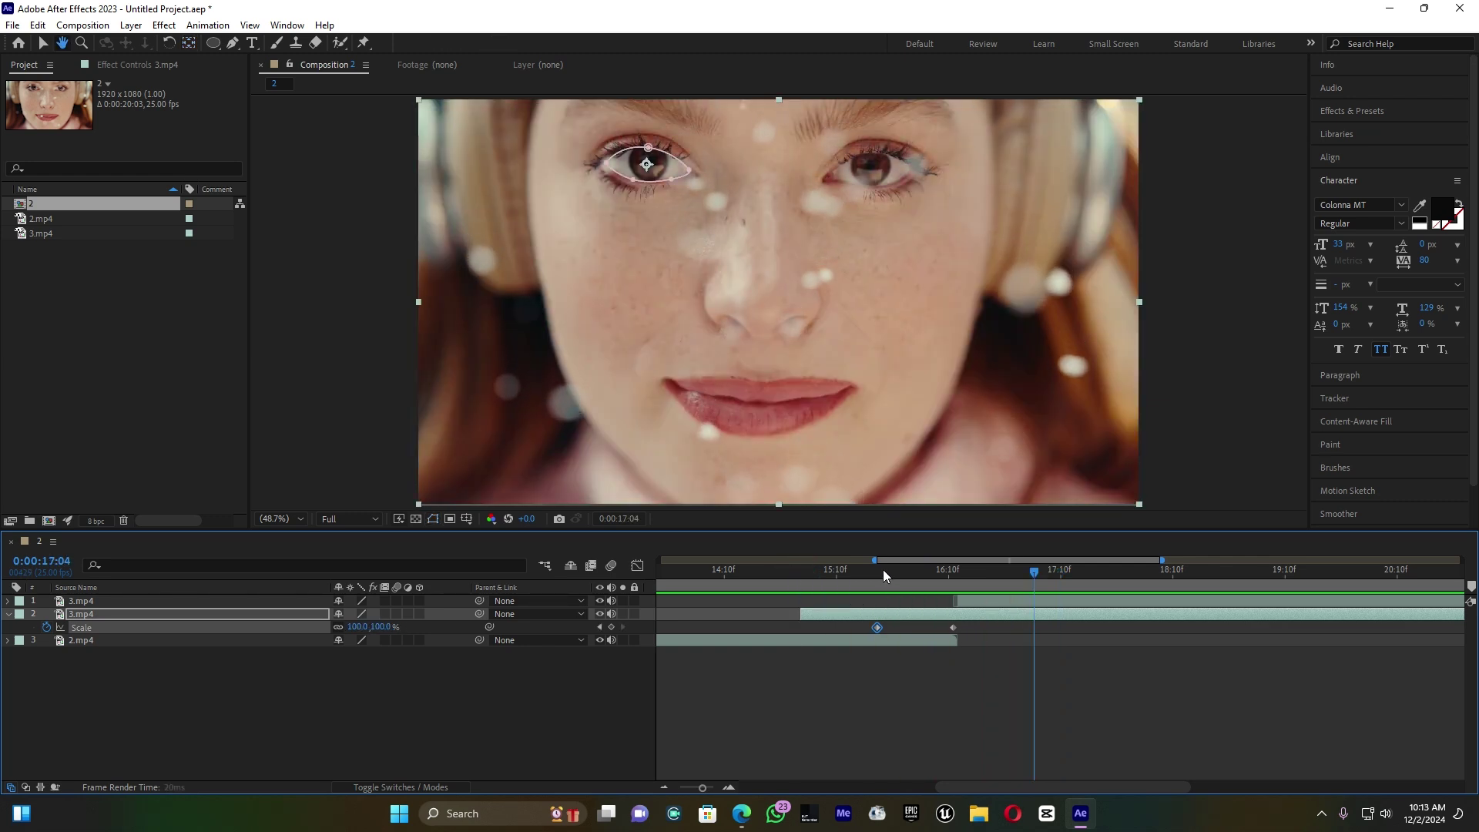
Step: Apply Easy Ease to both Scale keyframes of the frozen 3.mp4 layer
{"action": "left_click_drag", "start_coordinate": [905, 580], "coordinate": [918, 578]}
{"action": "left_click_drag", "start_coordinate": [856, 621], "coordinate": [973, 639]}
{"action": "right_click", "coordinate": [953, 628]}
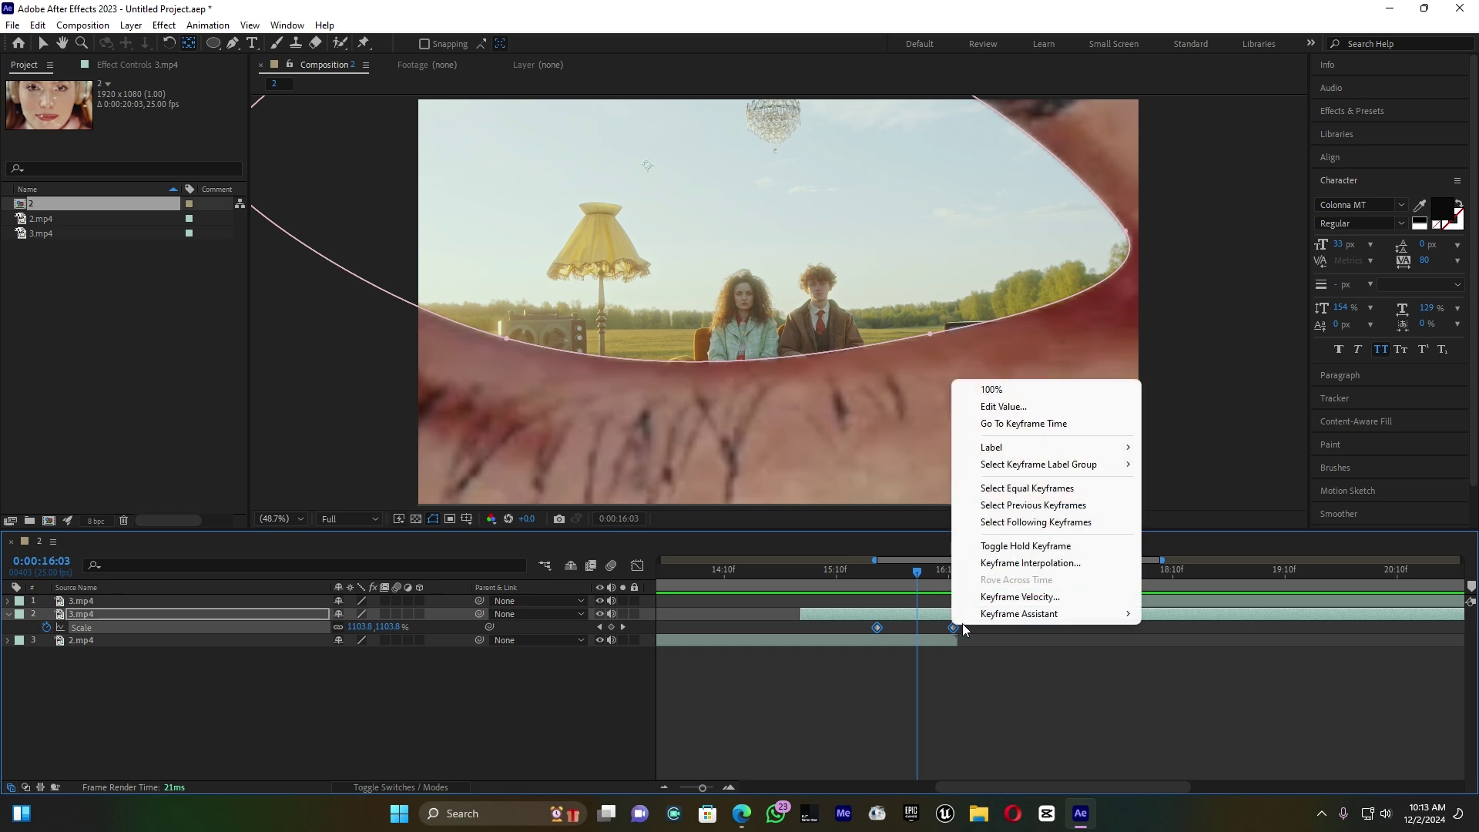
{"action": "mouse_move", "coordinate": [985, 615]}
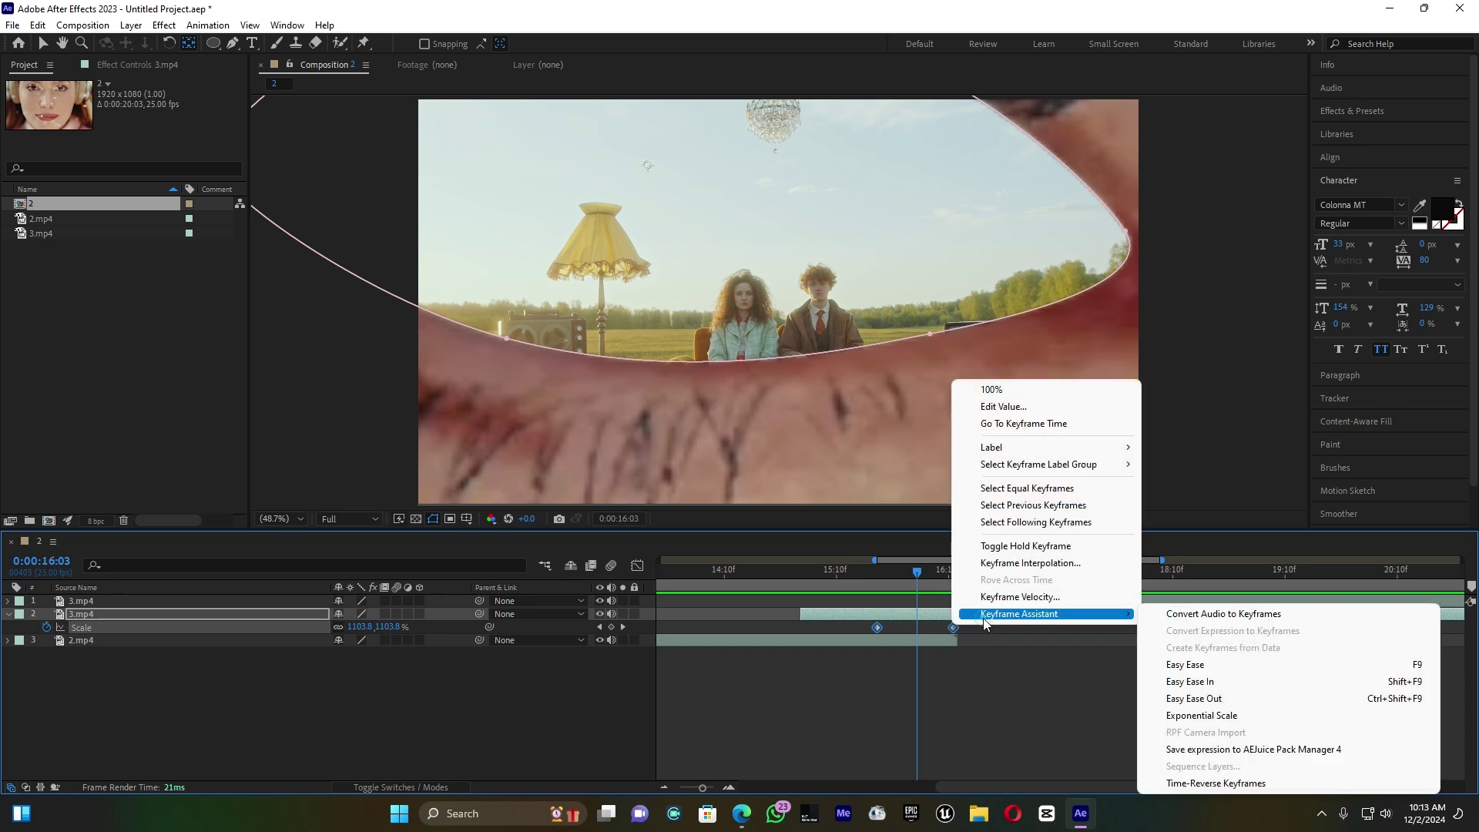
{"action": "left_click", "coordinate": [1196, 667]}
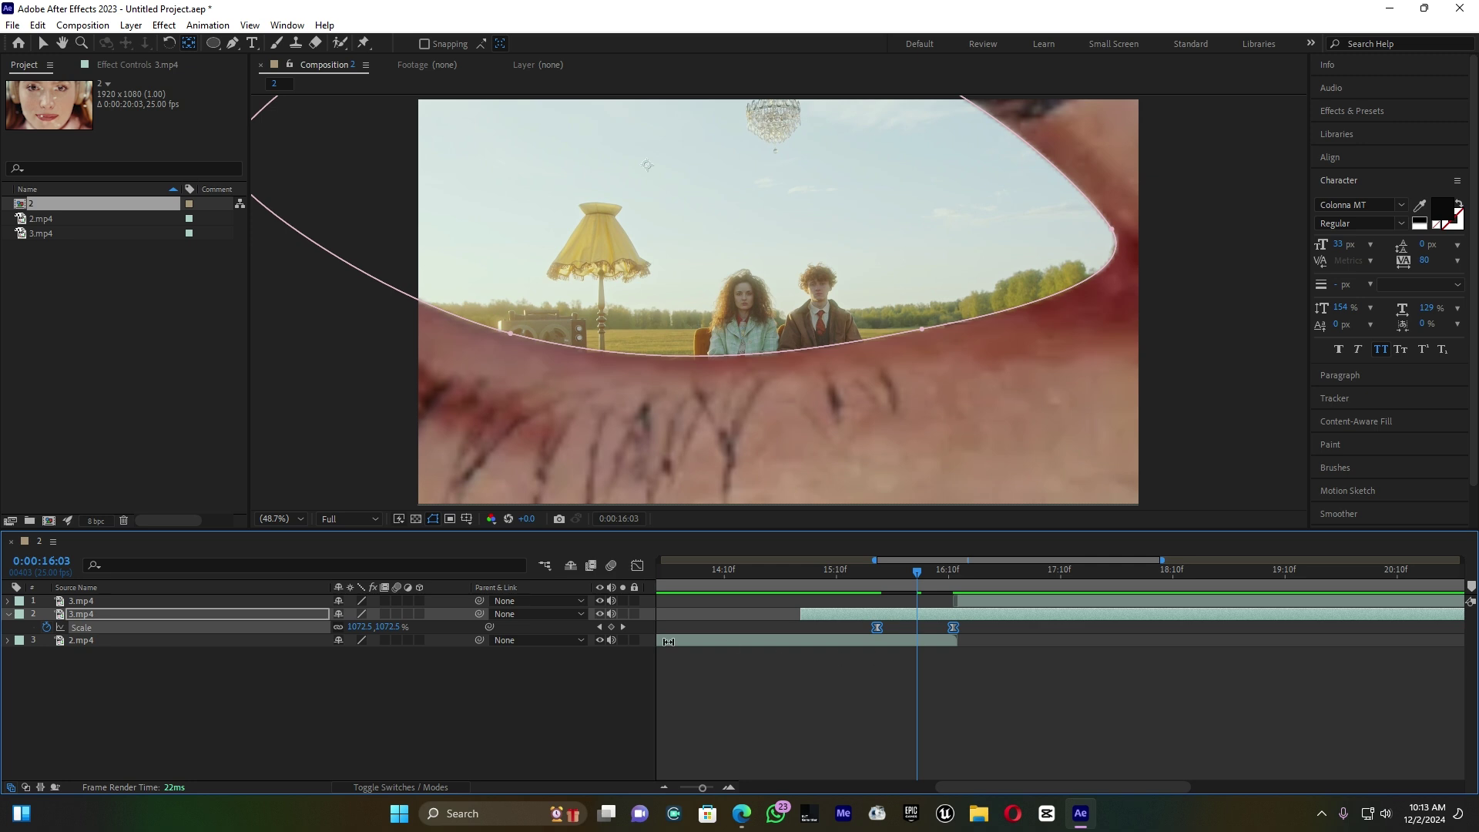
Step: Set Mask 1's feather to 9 pixels on the frozen 3.mp4 layer
{"action": "left_click", "coordinate": [10, 617]}
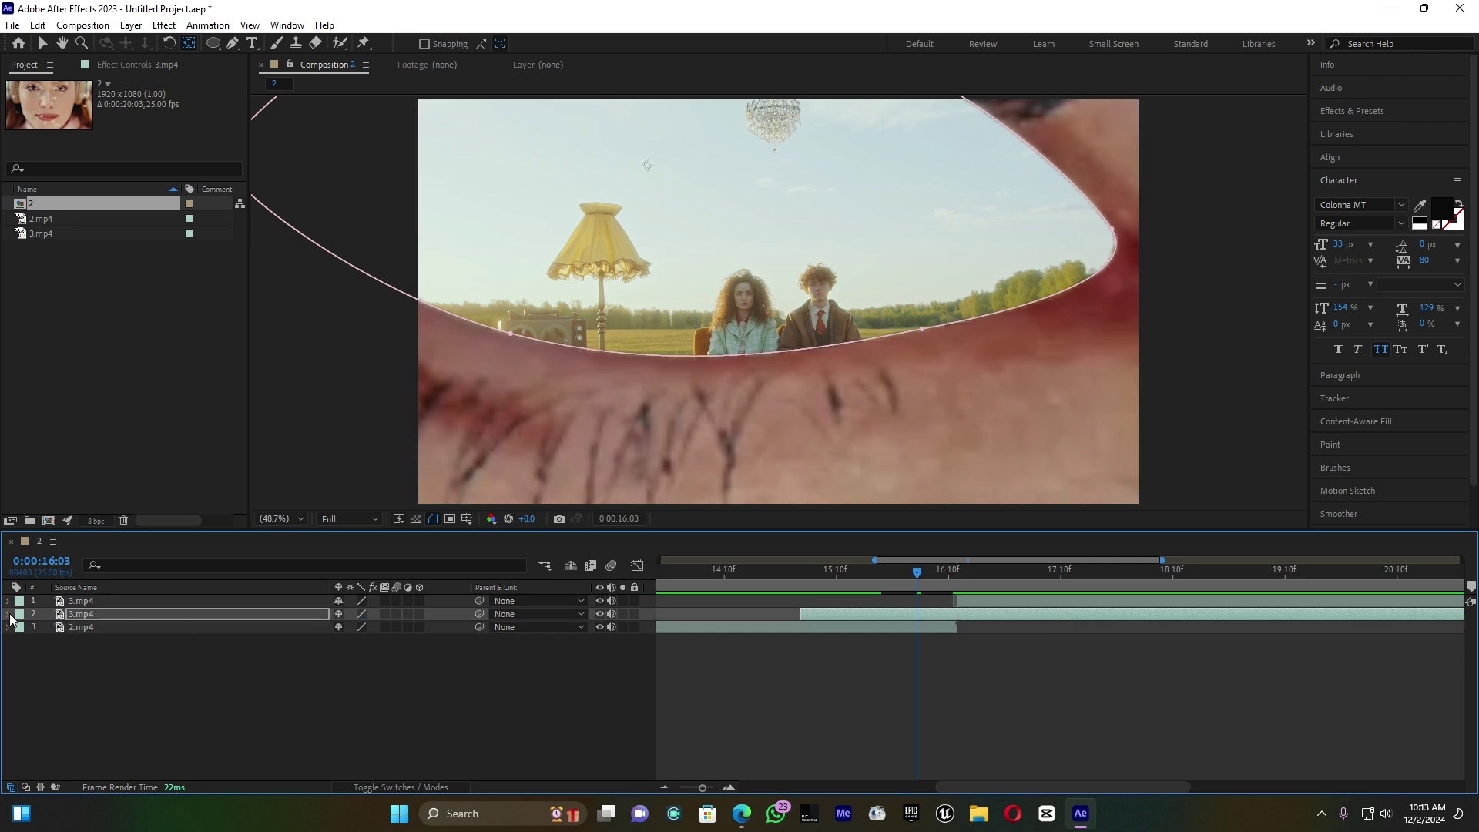
{"action": "left_click", "coordinate": [10, 617]}
{"action": "left_click", "coordinate": [21, 642]}
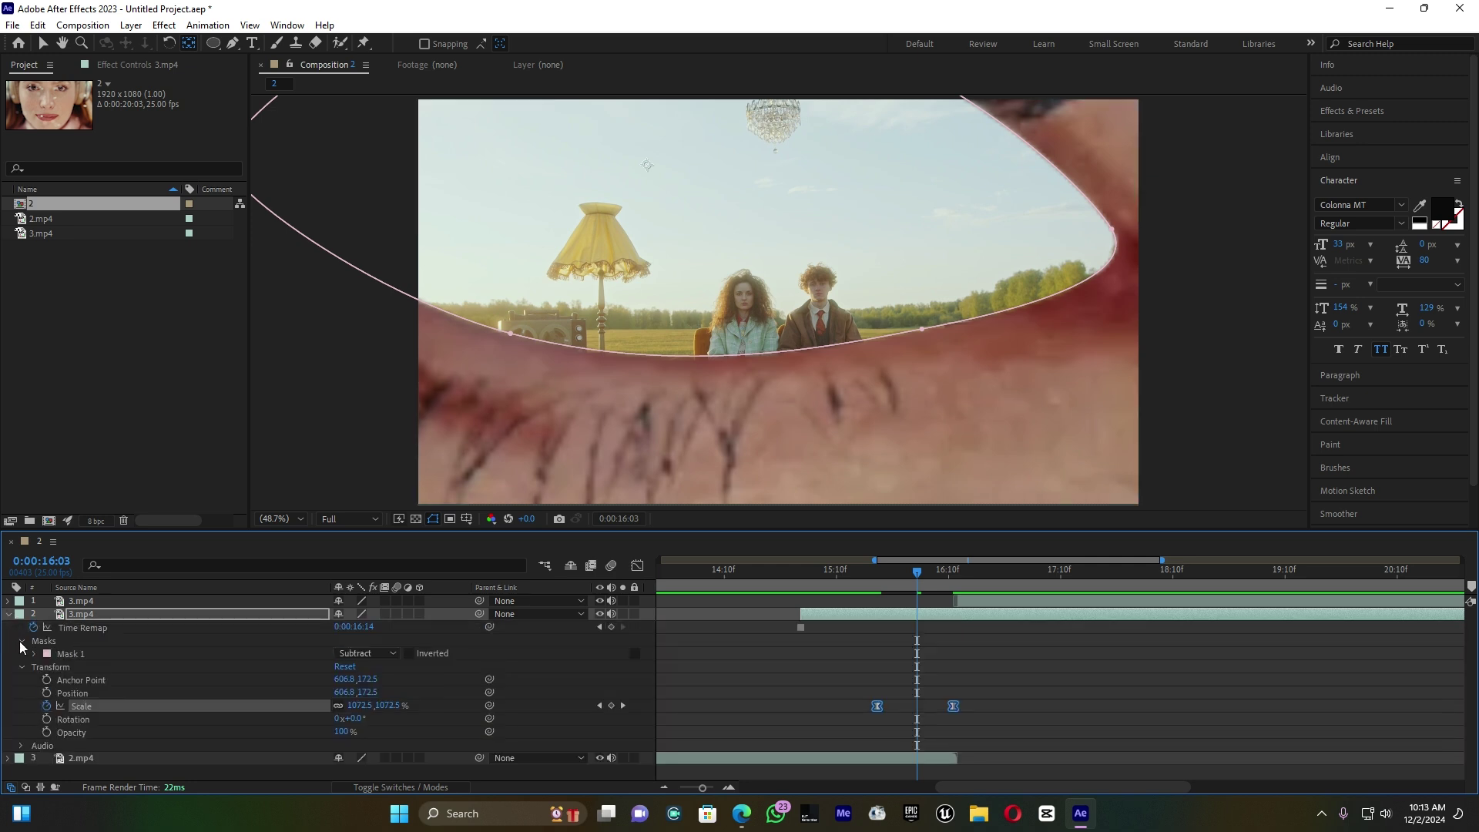
{"action": "left_click", "coordinate": [34, 654]}
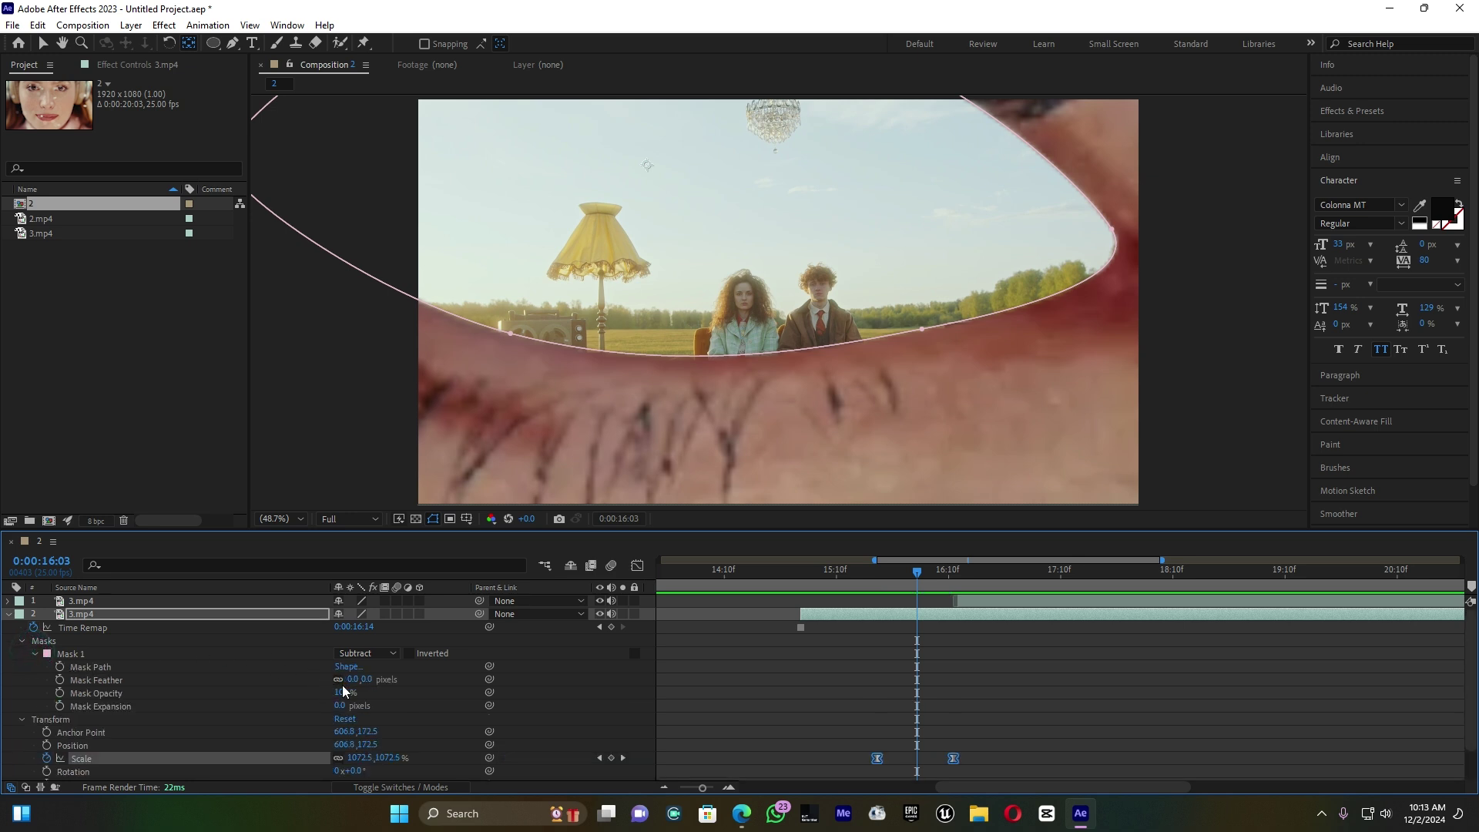
{"action": "left_click_drag", "start_coordinate": [354, 681], "coordinate": [361, 684]}
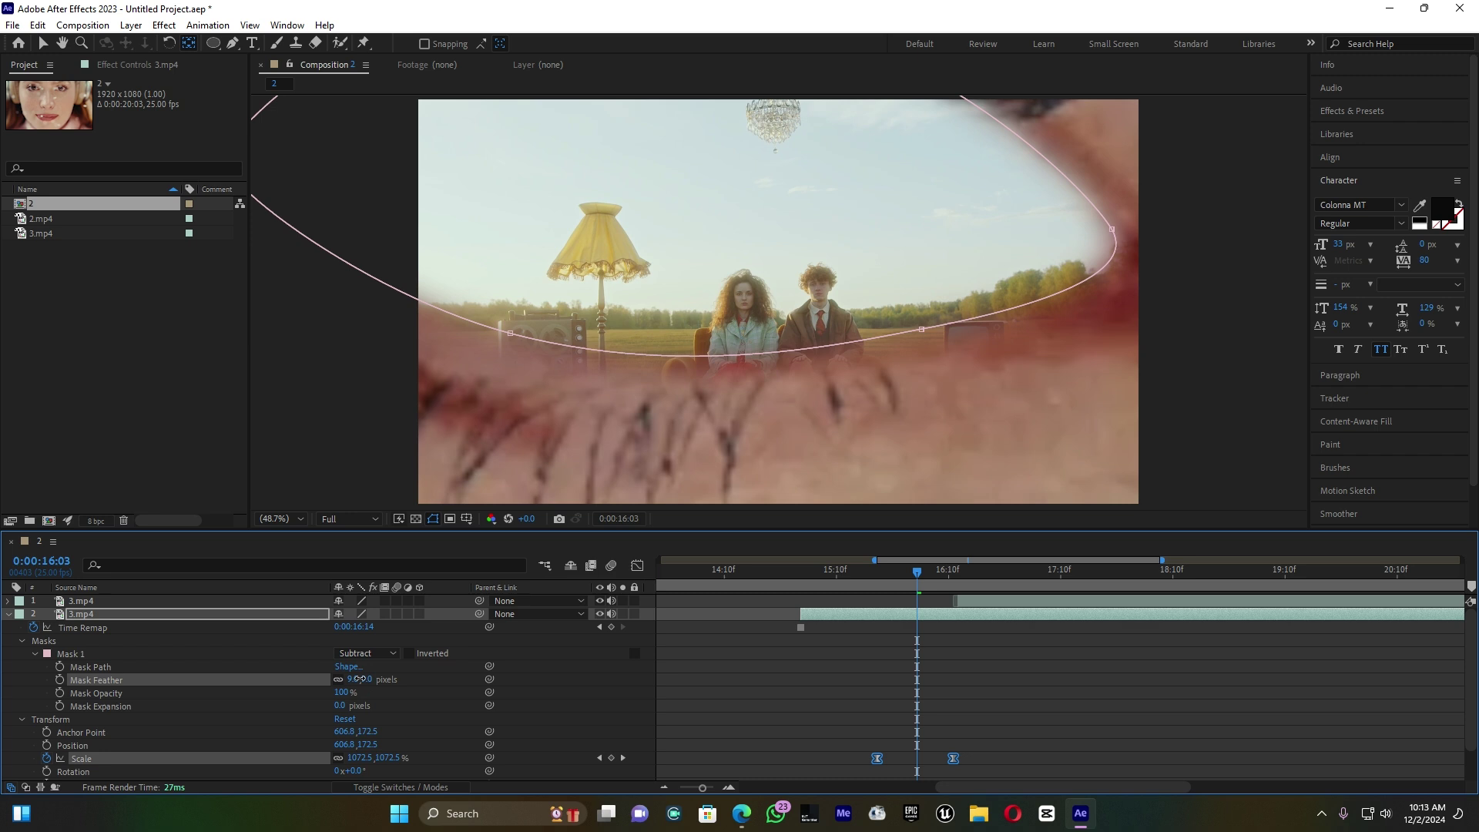
Step: Reshape the Scale keyframes' speed graph so the zoom peaks just after the first keyframe and slows gradually into the last
{"action": "scroll", "coordinate": [851, 692], "scroll_direction": "down", "scroll_amount": 1}
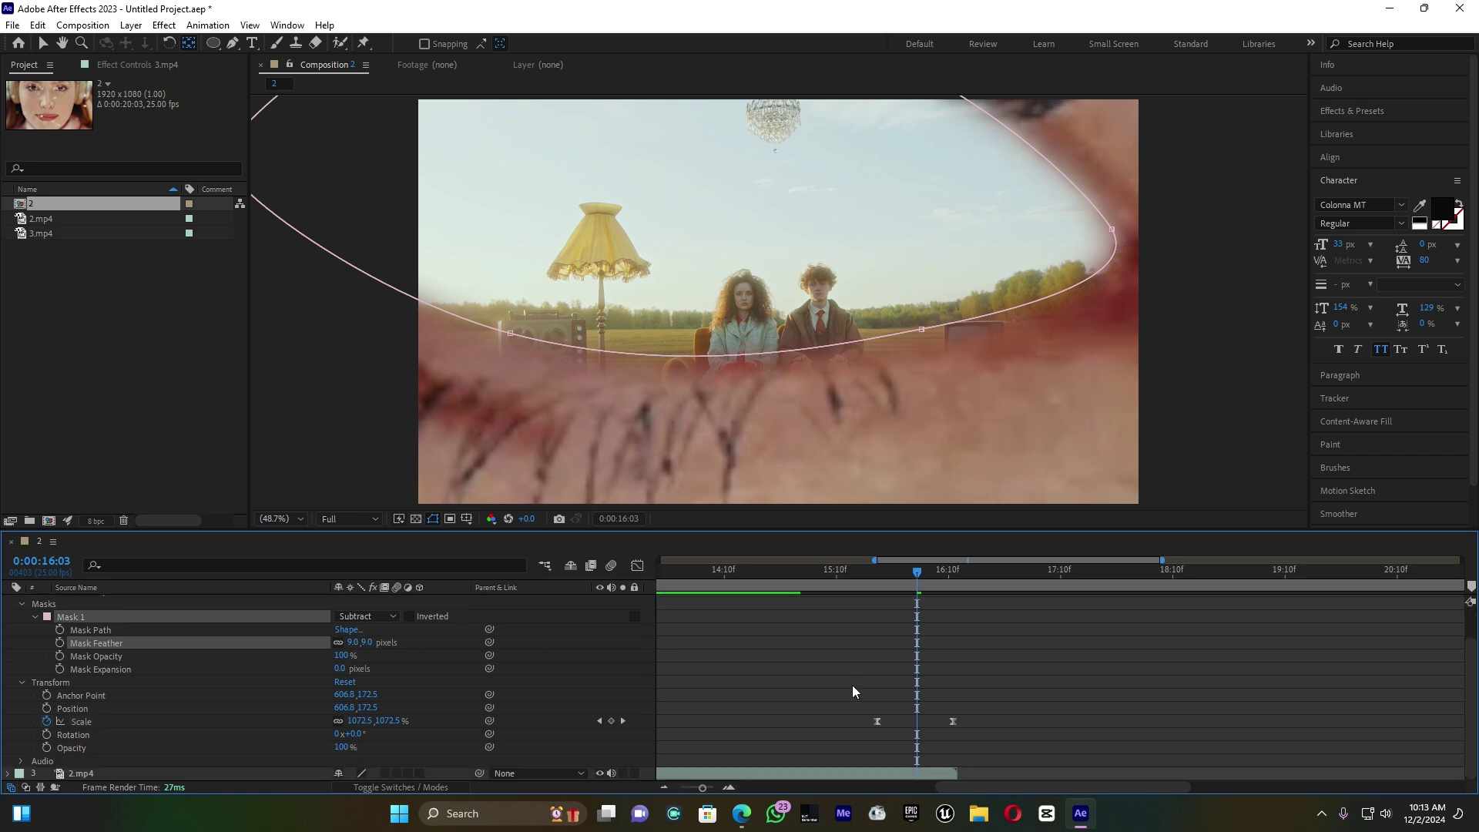
{"action": "left_click_drag", "start_coordinate": [852, 684], "coordinate": [975, 749]}
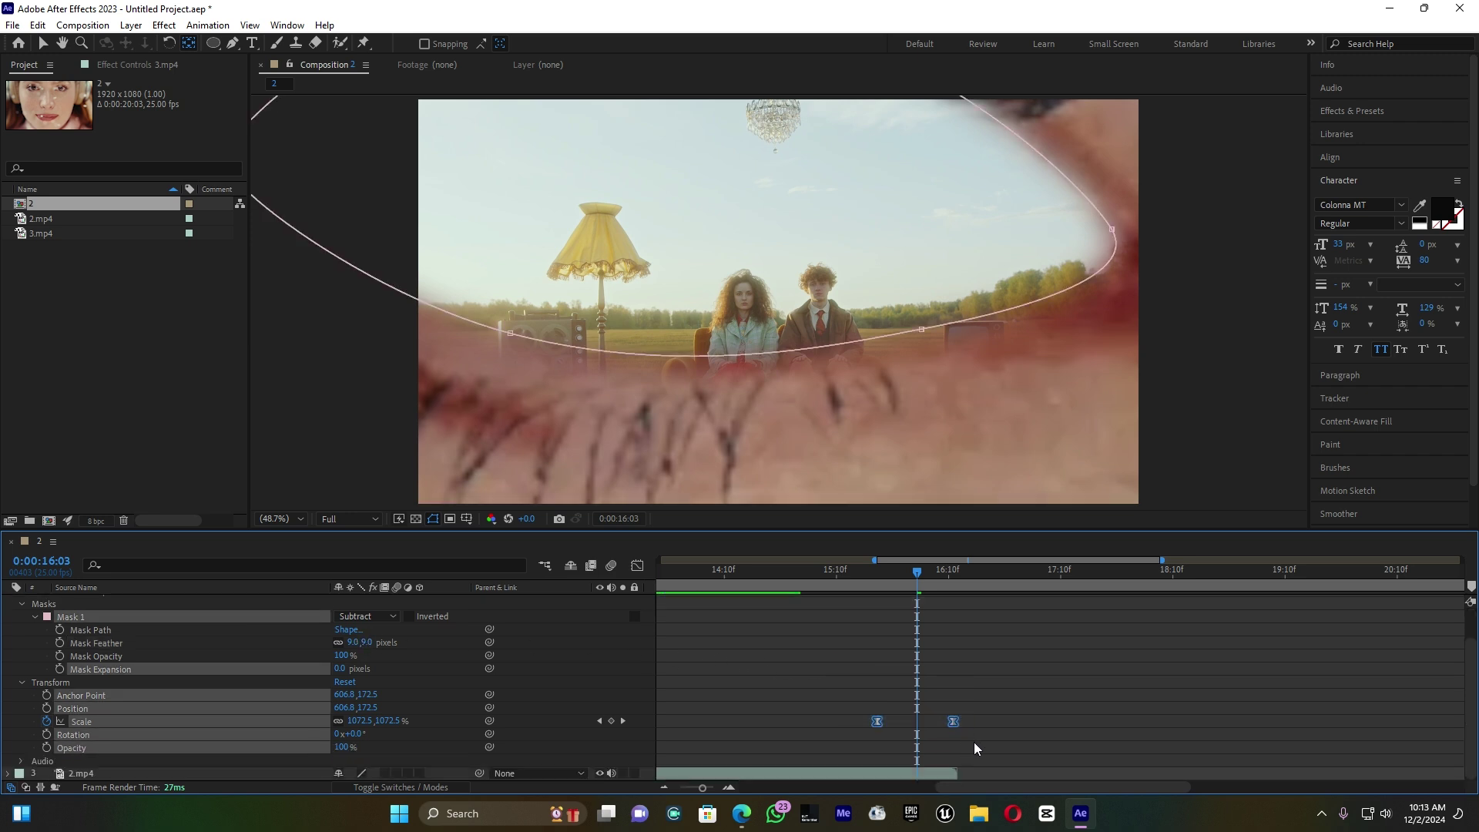
{"action": "left_click", "coordinate": [638, 566]}
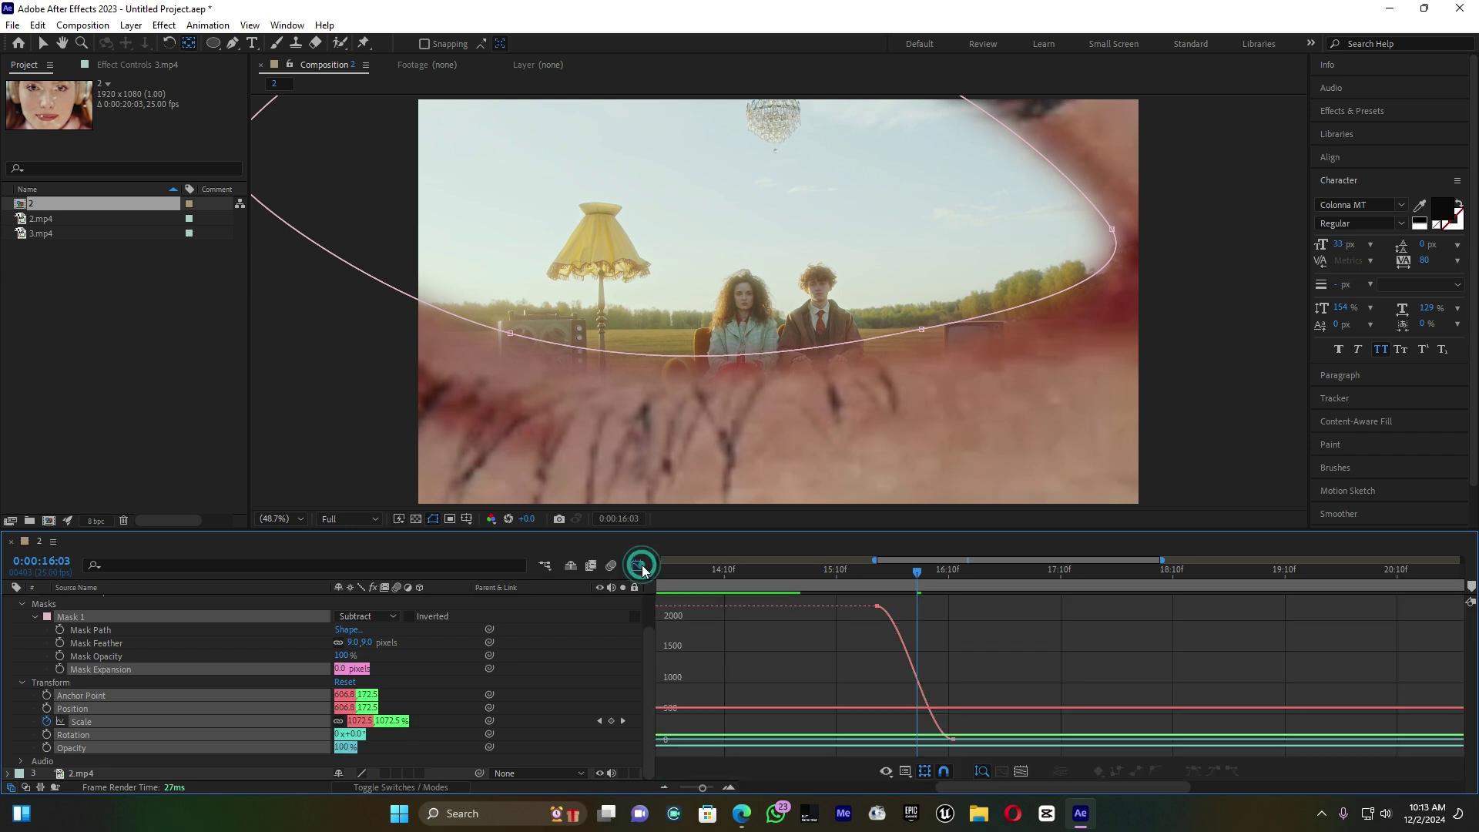
{"action": "left_click", "coordinate": [906, 772]}
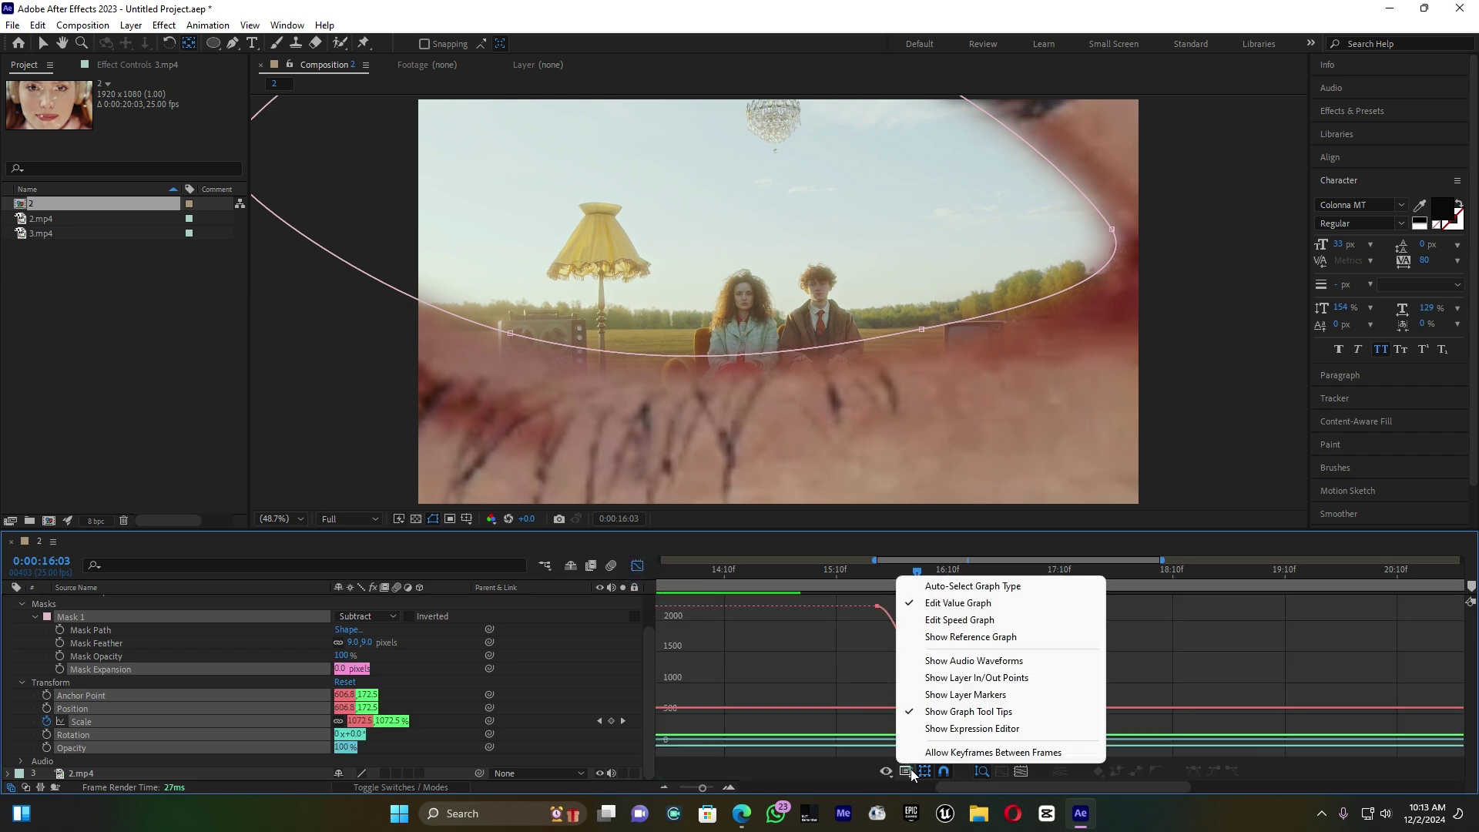
{"action": "left_click", "coordinate": [968, 621]}
{"action": "left_click_drag", "start_coordinate": [977, 630], "coordinate": [886, 615]}
Step: Play the eased eye transition from 0:00:15:06 and again from 0:00:14:23 to check its speed
{"action": "left_click", "coordinate": [819, 571]}
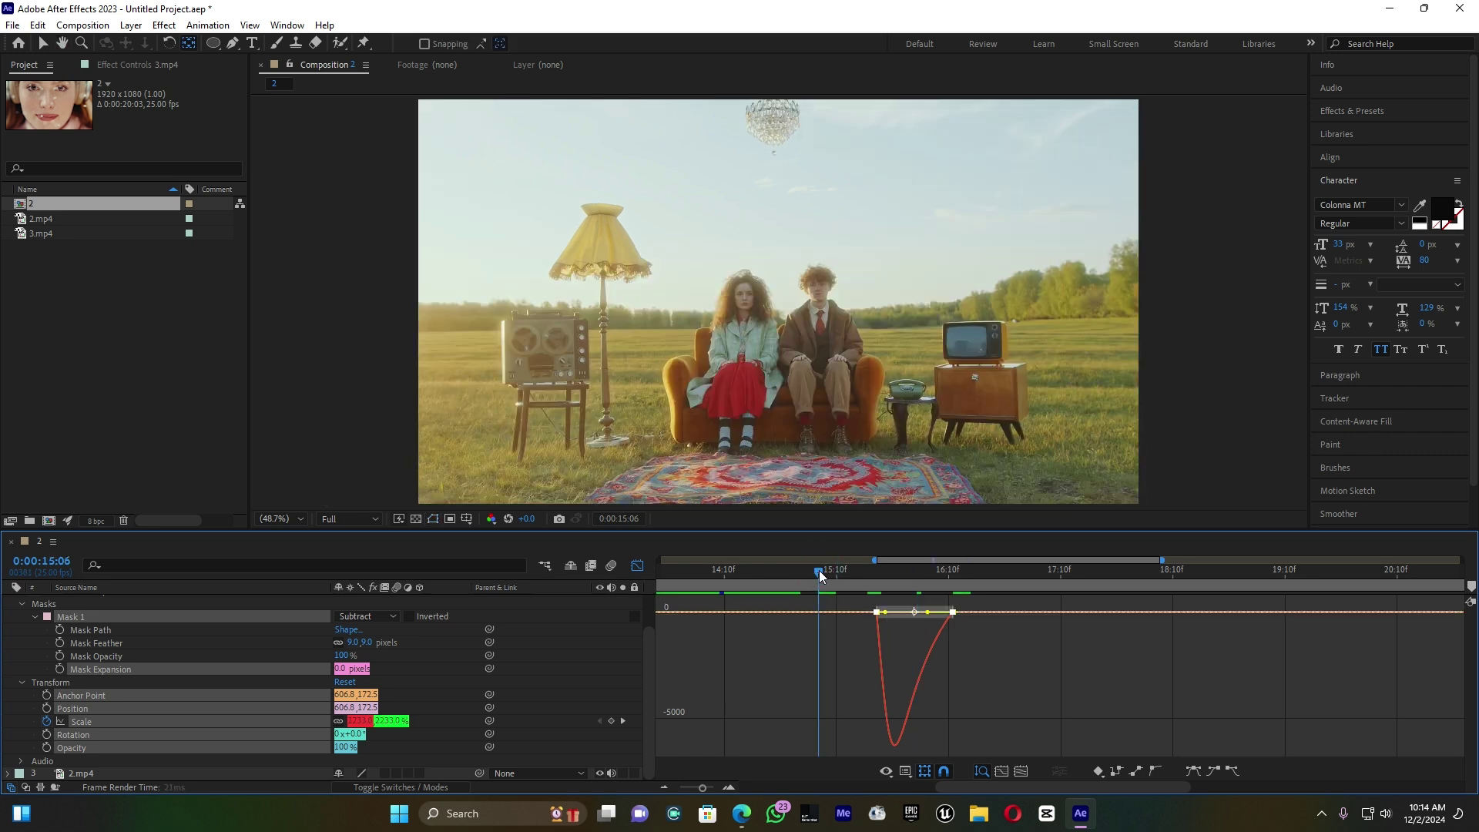
{"action": "key", "text": "space"}
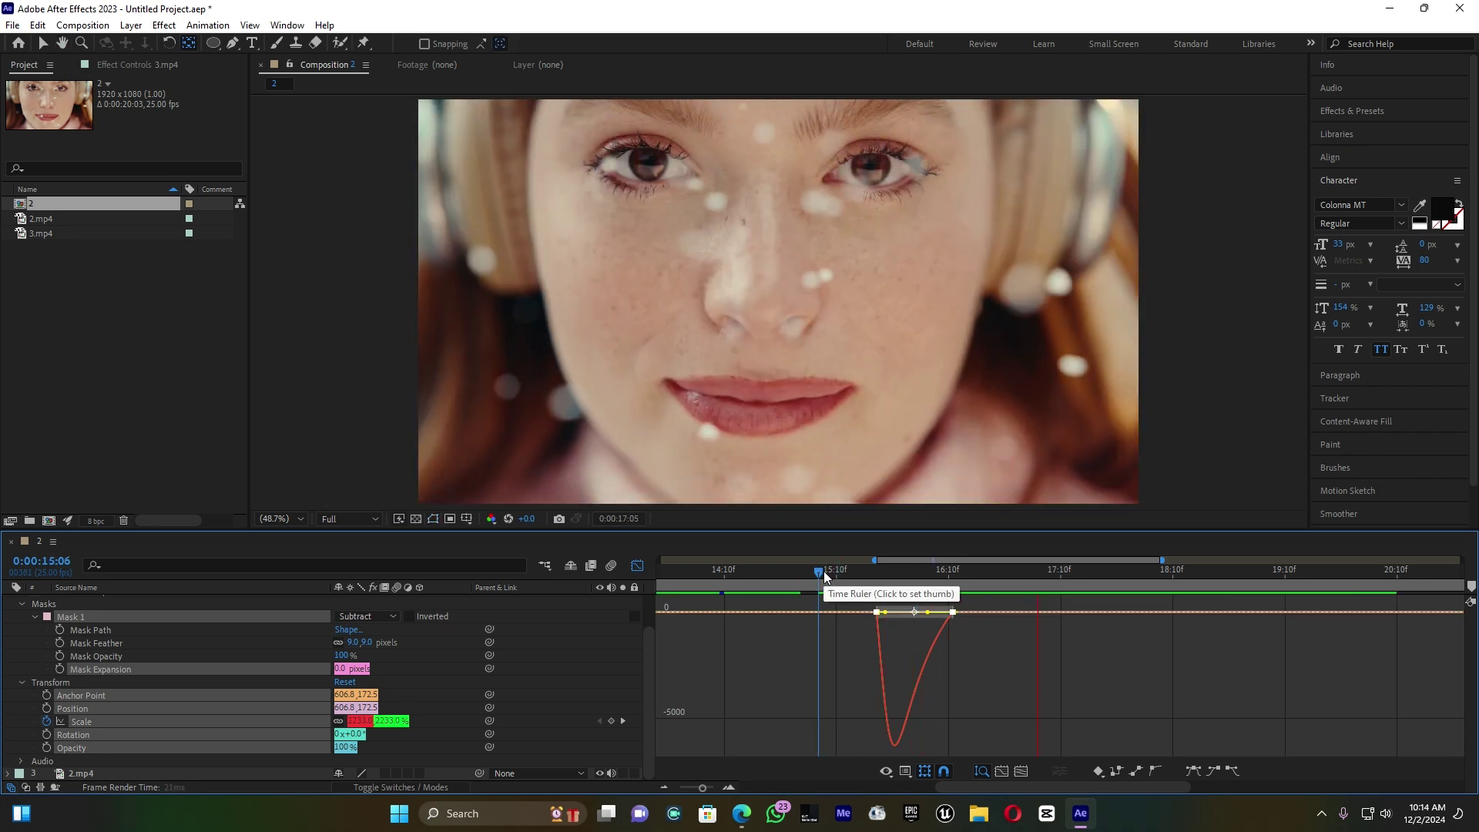
{"action": "left_click_drag", "start_coordinate": [824, 571], "coordinate": [806, 573]}
{"action": "left_click", "coordinate": [782, 571]}
{"action": "key", "text": "space"}
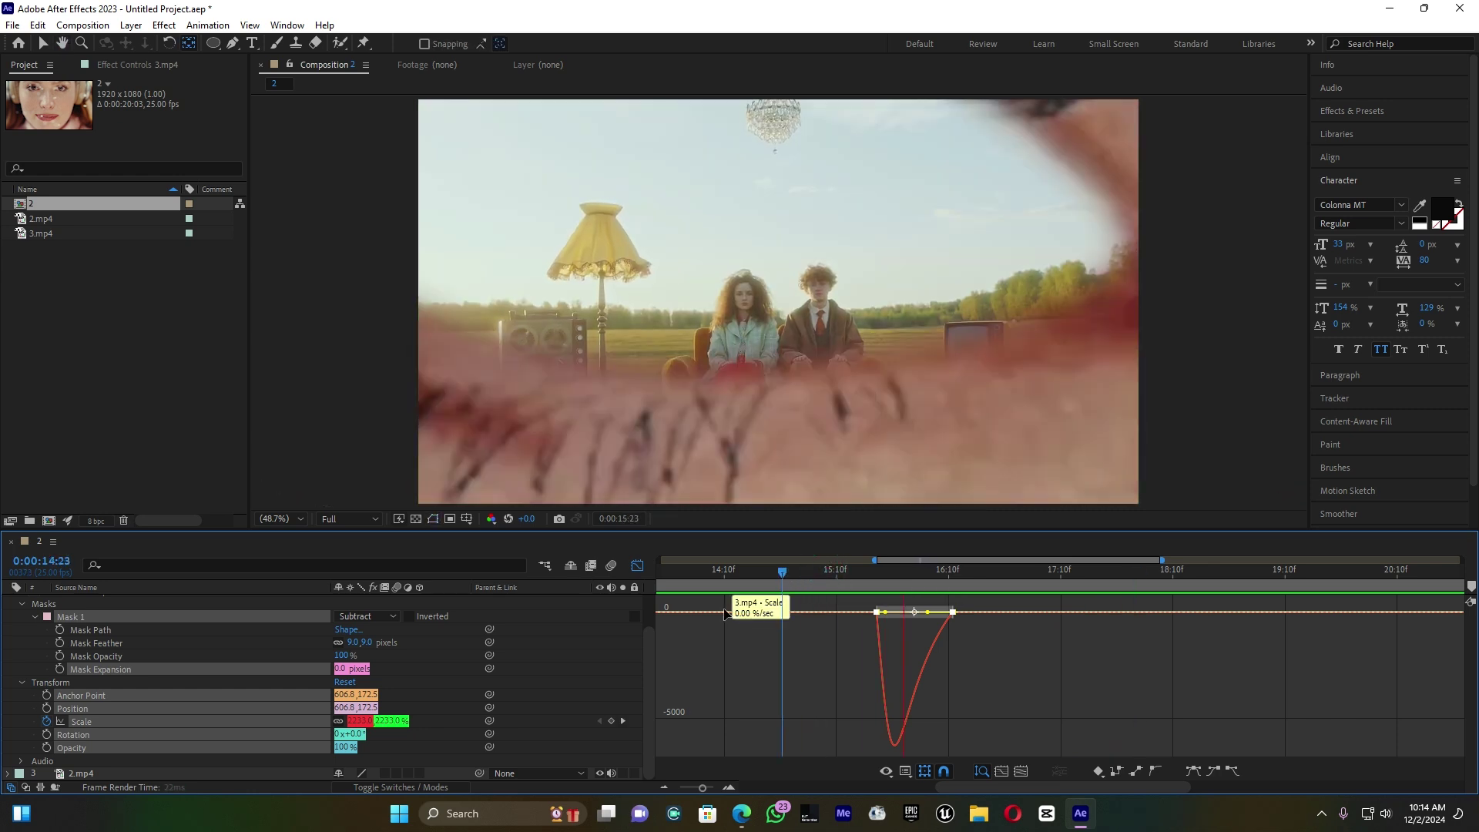
Step: Close the Graph Editor and collapse the frozen 3.mp4 layer's properties
{"action": "left_click", "coordinate": [638, 567]}
{"action": "scroll", "coordinate": [83, 653], "scroll_direction": "up", "scroll_amount": 2}
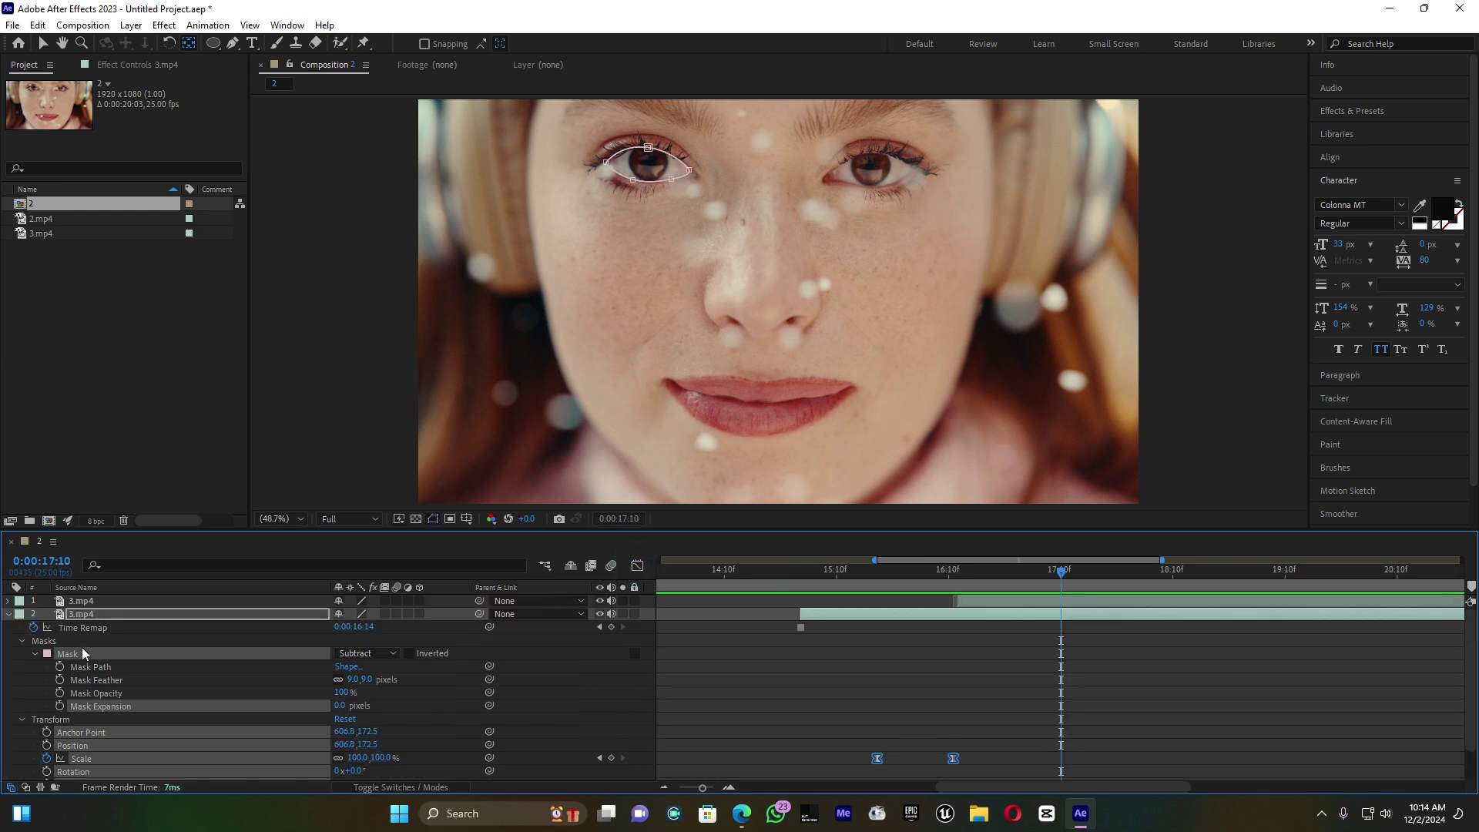
{"action": "left_click", "coordinate": [8, 615]}
Step: Play back the finished eye transition from 0:00:15:14, and with a wider timeline view from 0:00:12:19
{"action": "left_click", "coordinate": [853, 572]}
{"action": "key", "text": "space"}
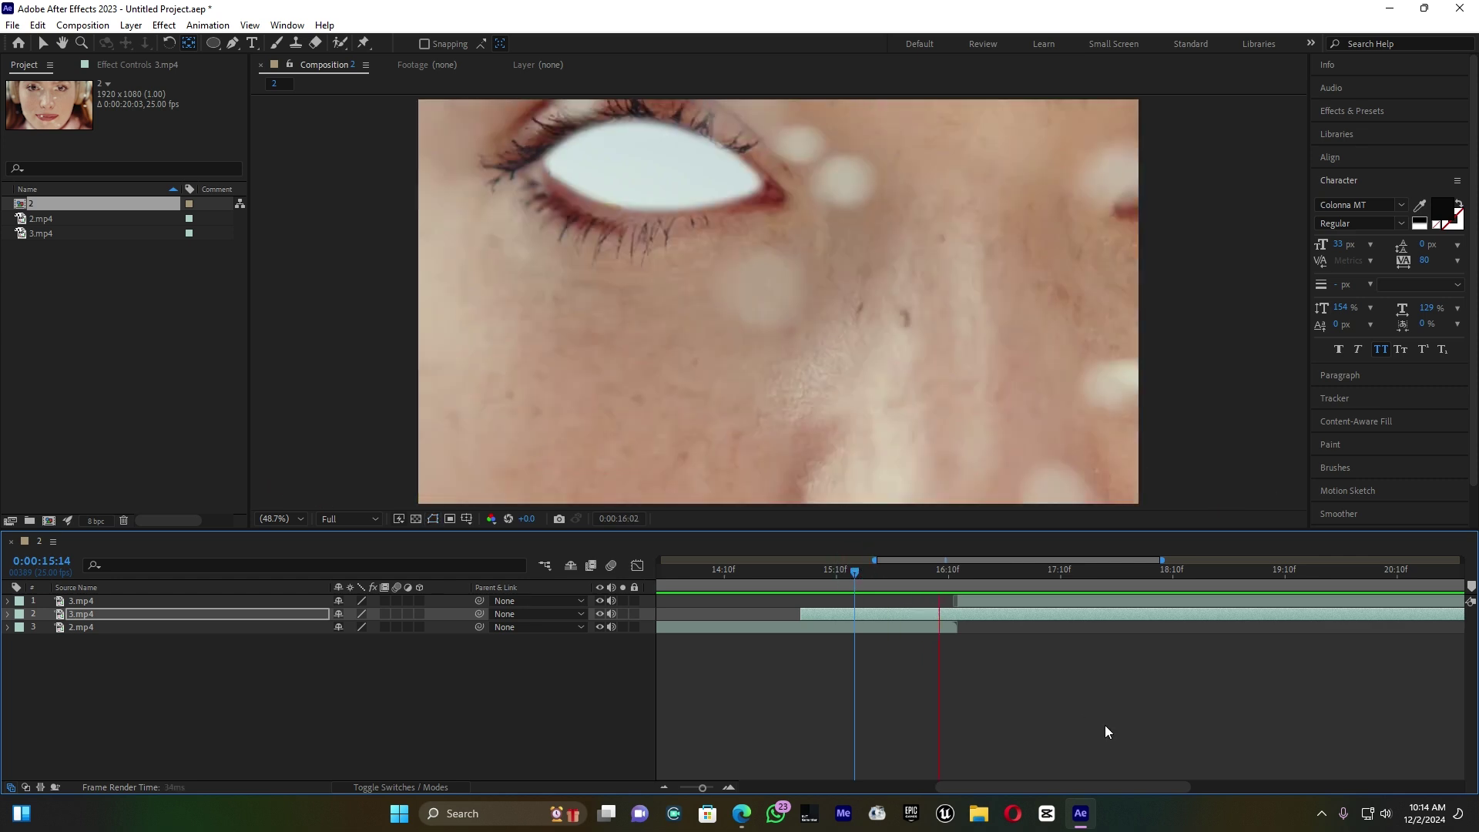
{"action": "key", "text": "space"}
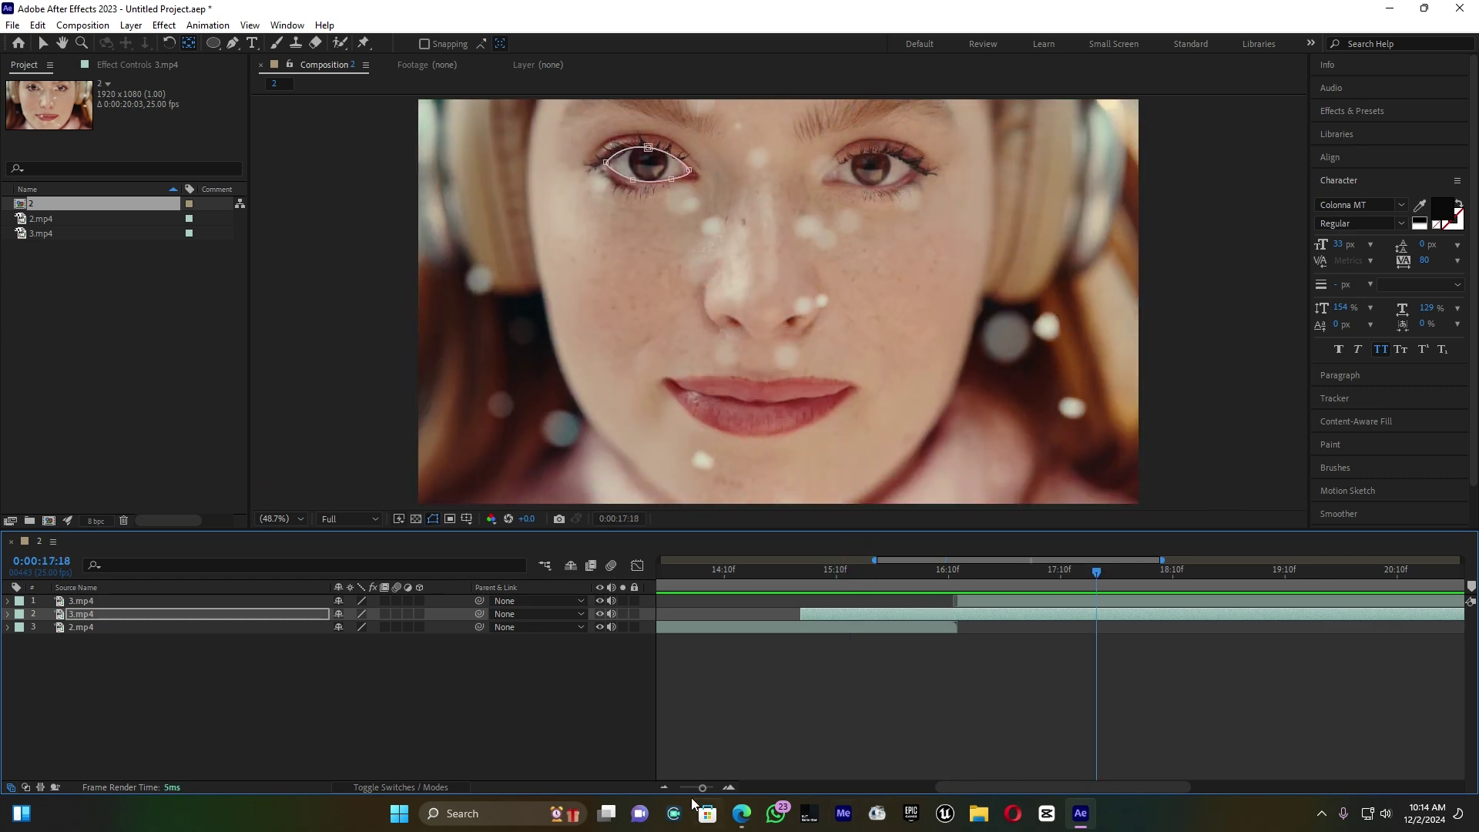
{"action": "left_click_drag", "start_coordinate": [703, 788], "coordinate": [693, 787]}
{"action": "left_click", "coordinate": [780, 572]}
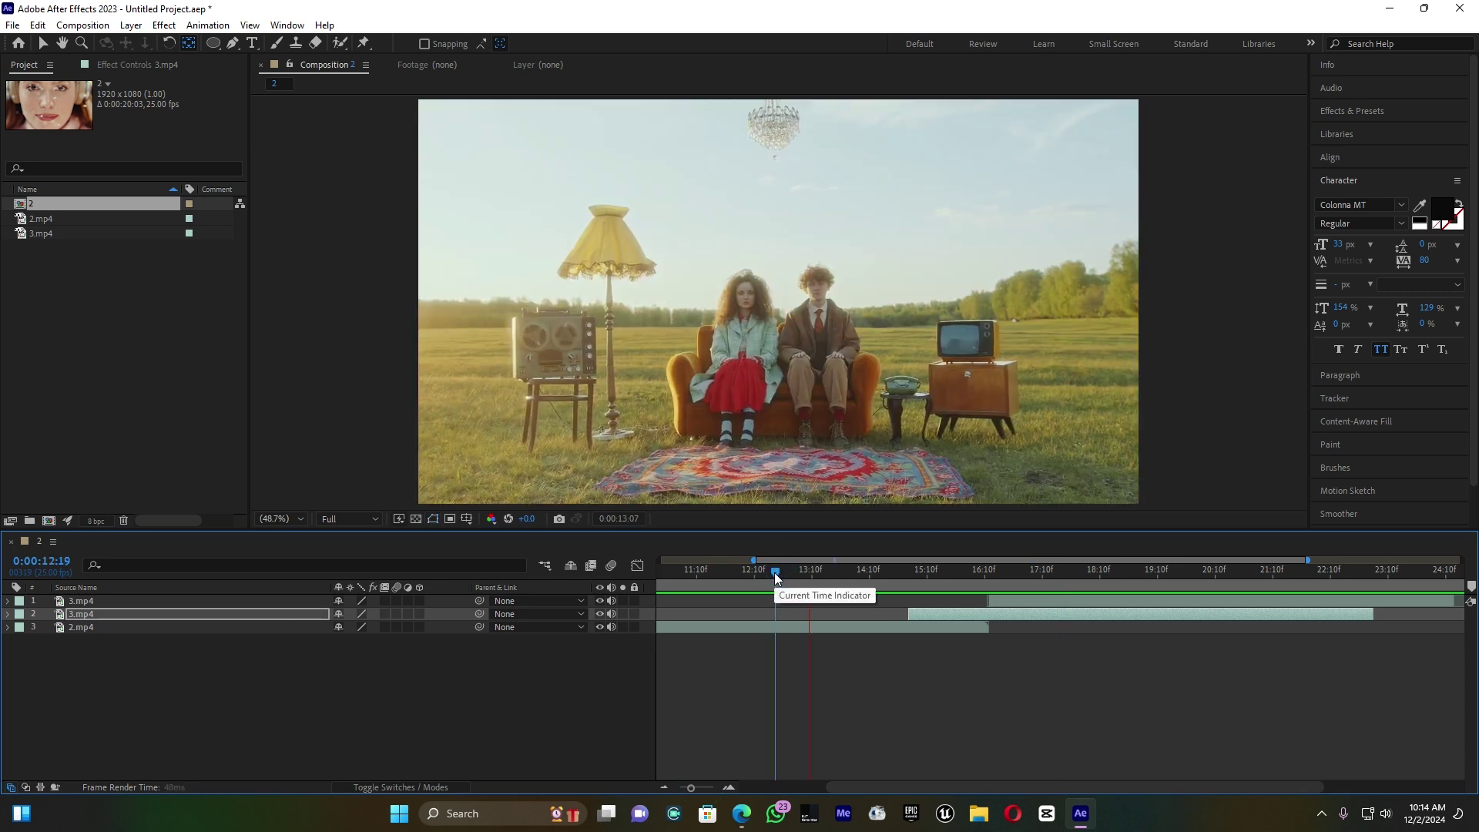